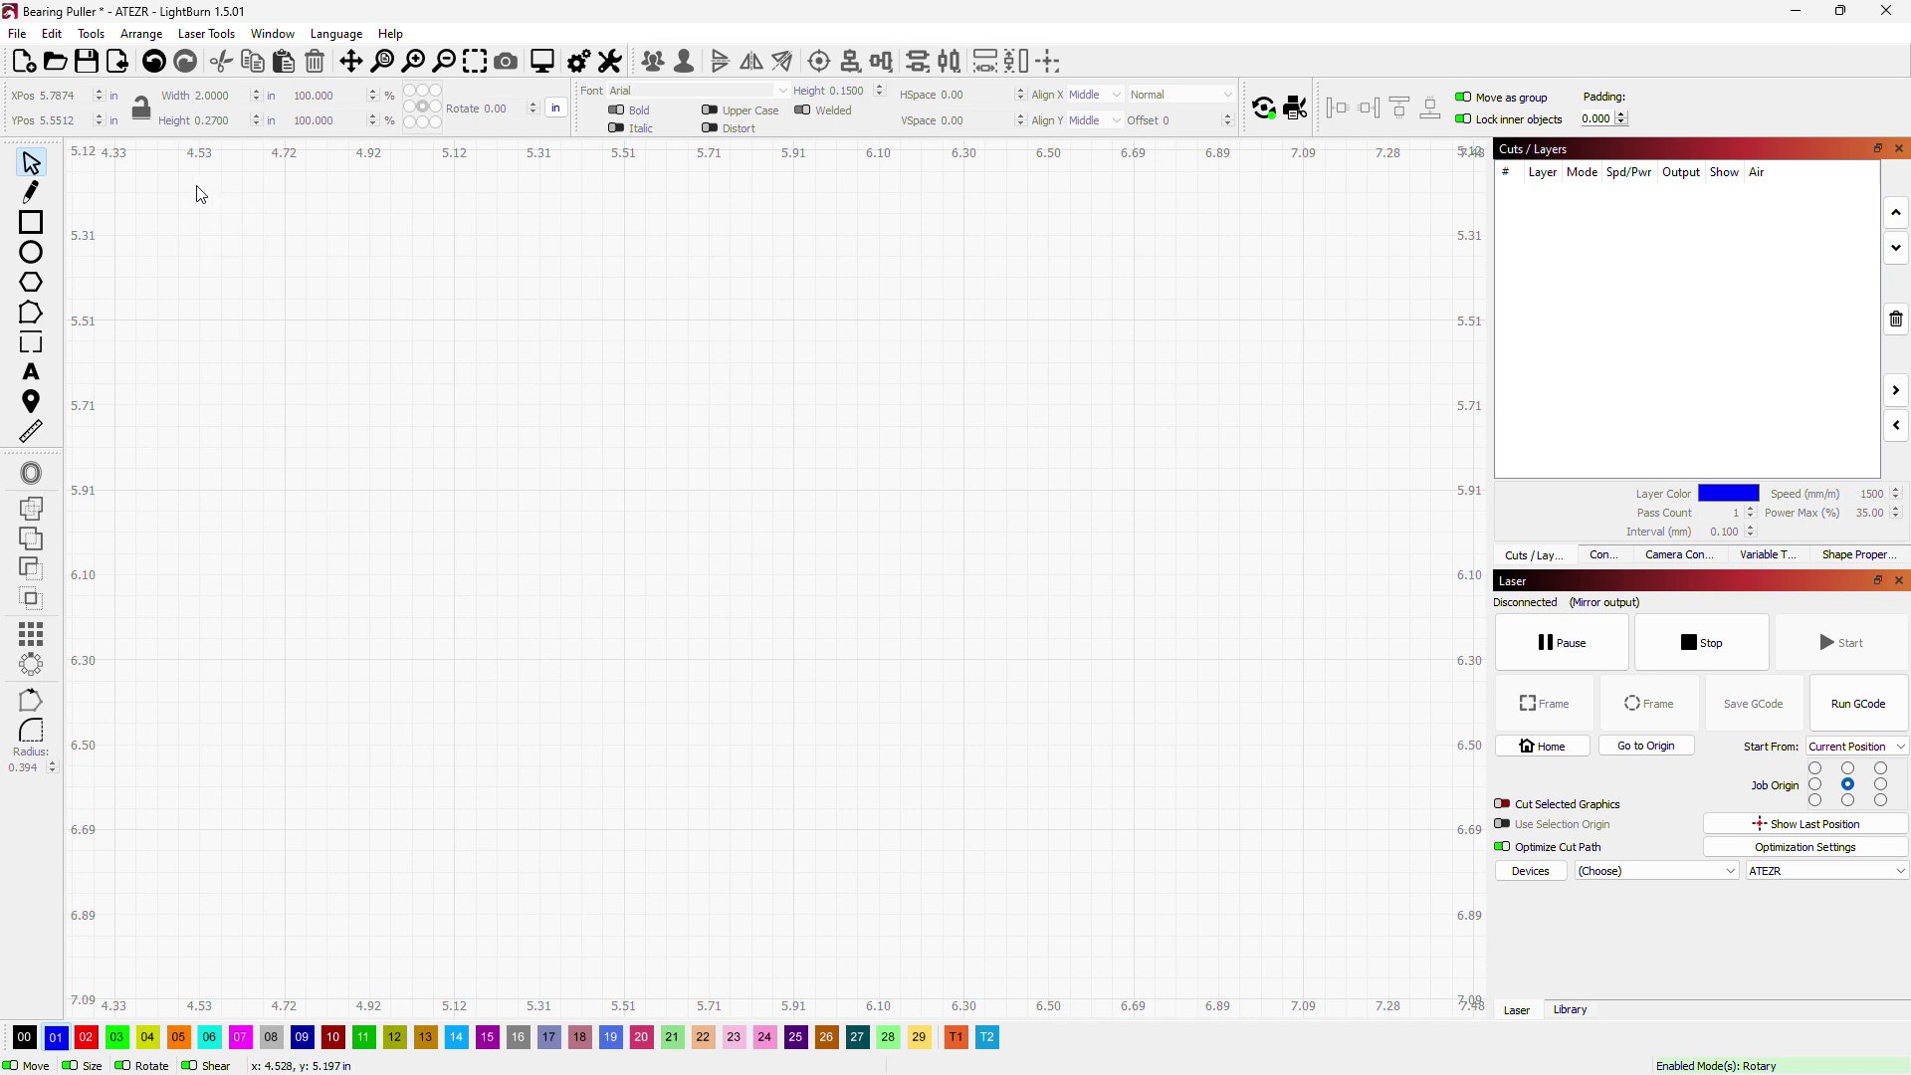
Step: Draw a rectangle and size it to 2 inches wide by 0.27 inches tall
click(31, 223)
drag(404, 288, 1066, 370)
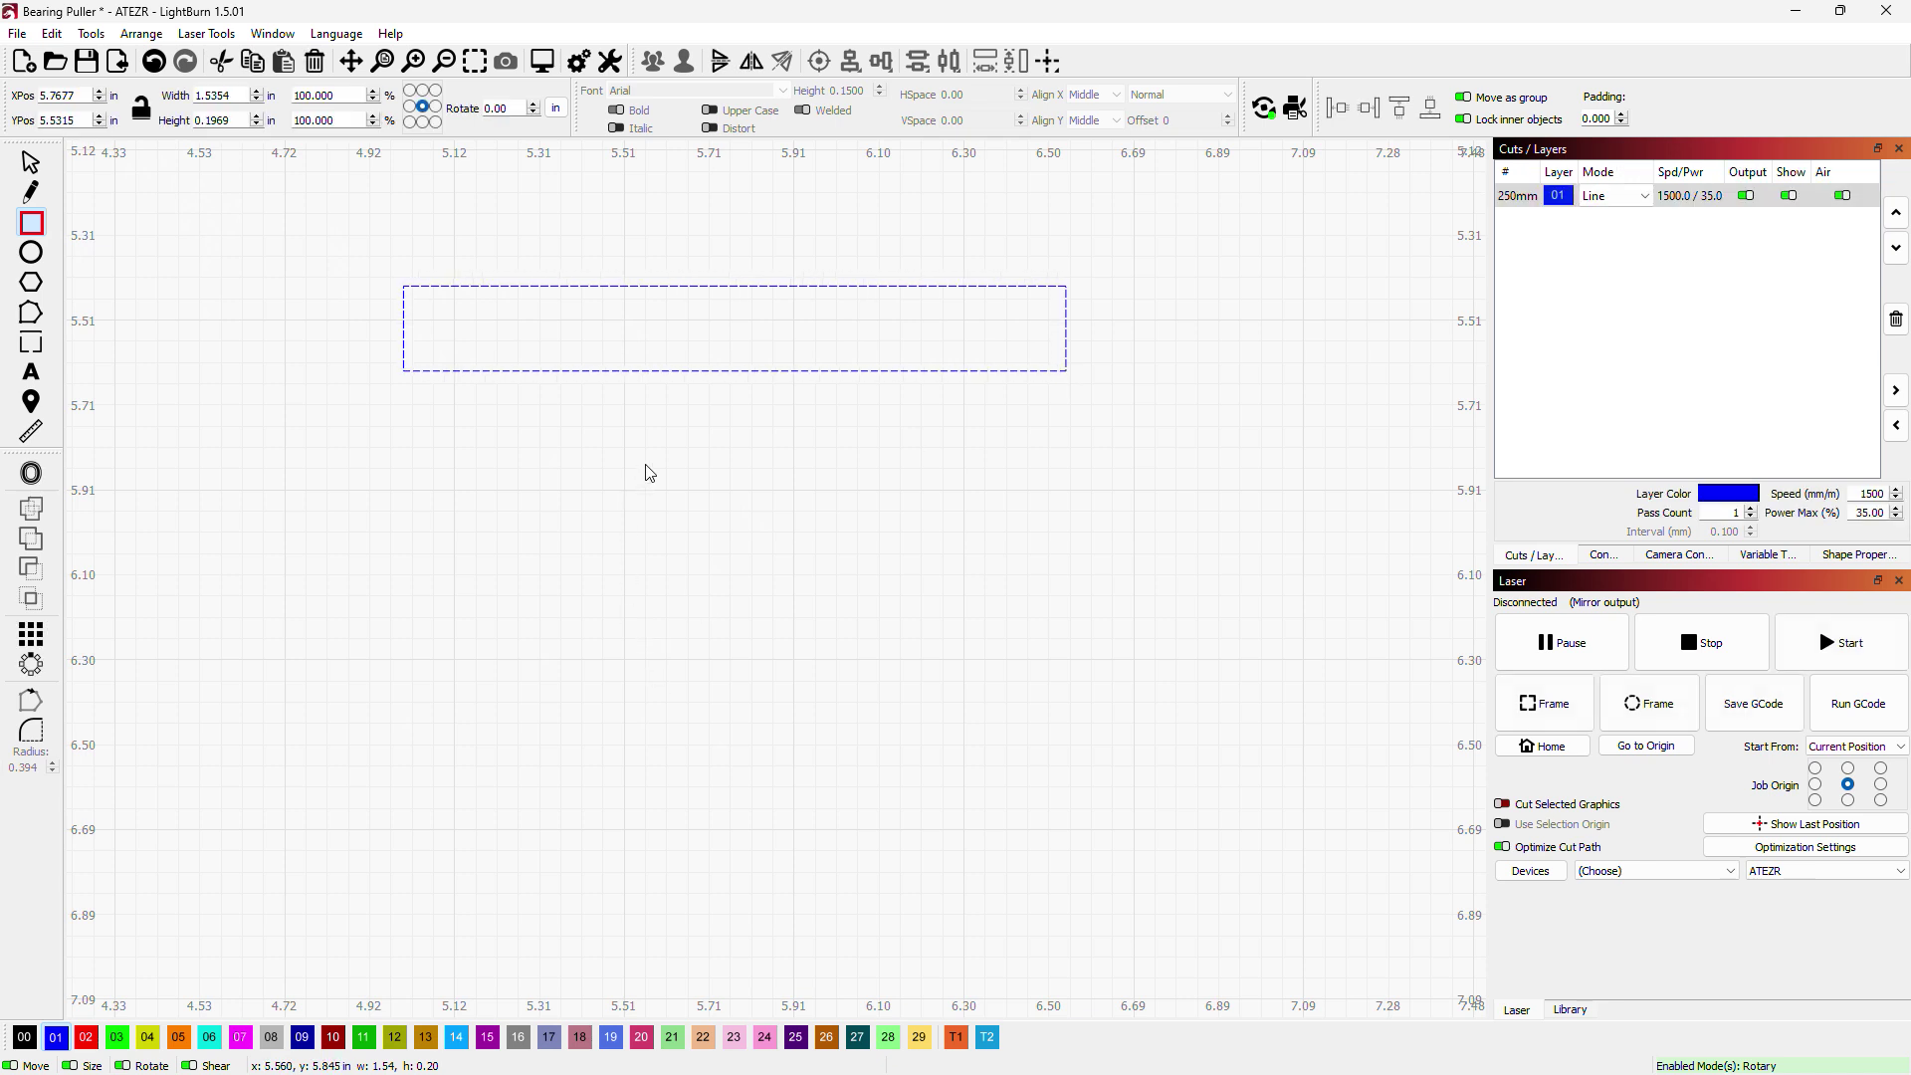
double_click(239, 121)
text(.270)
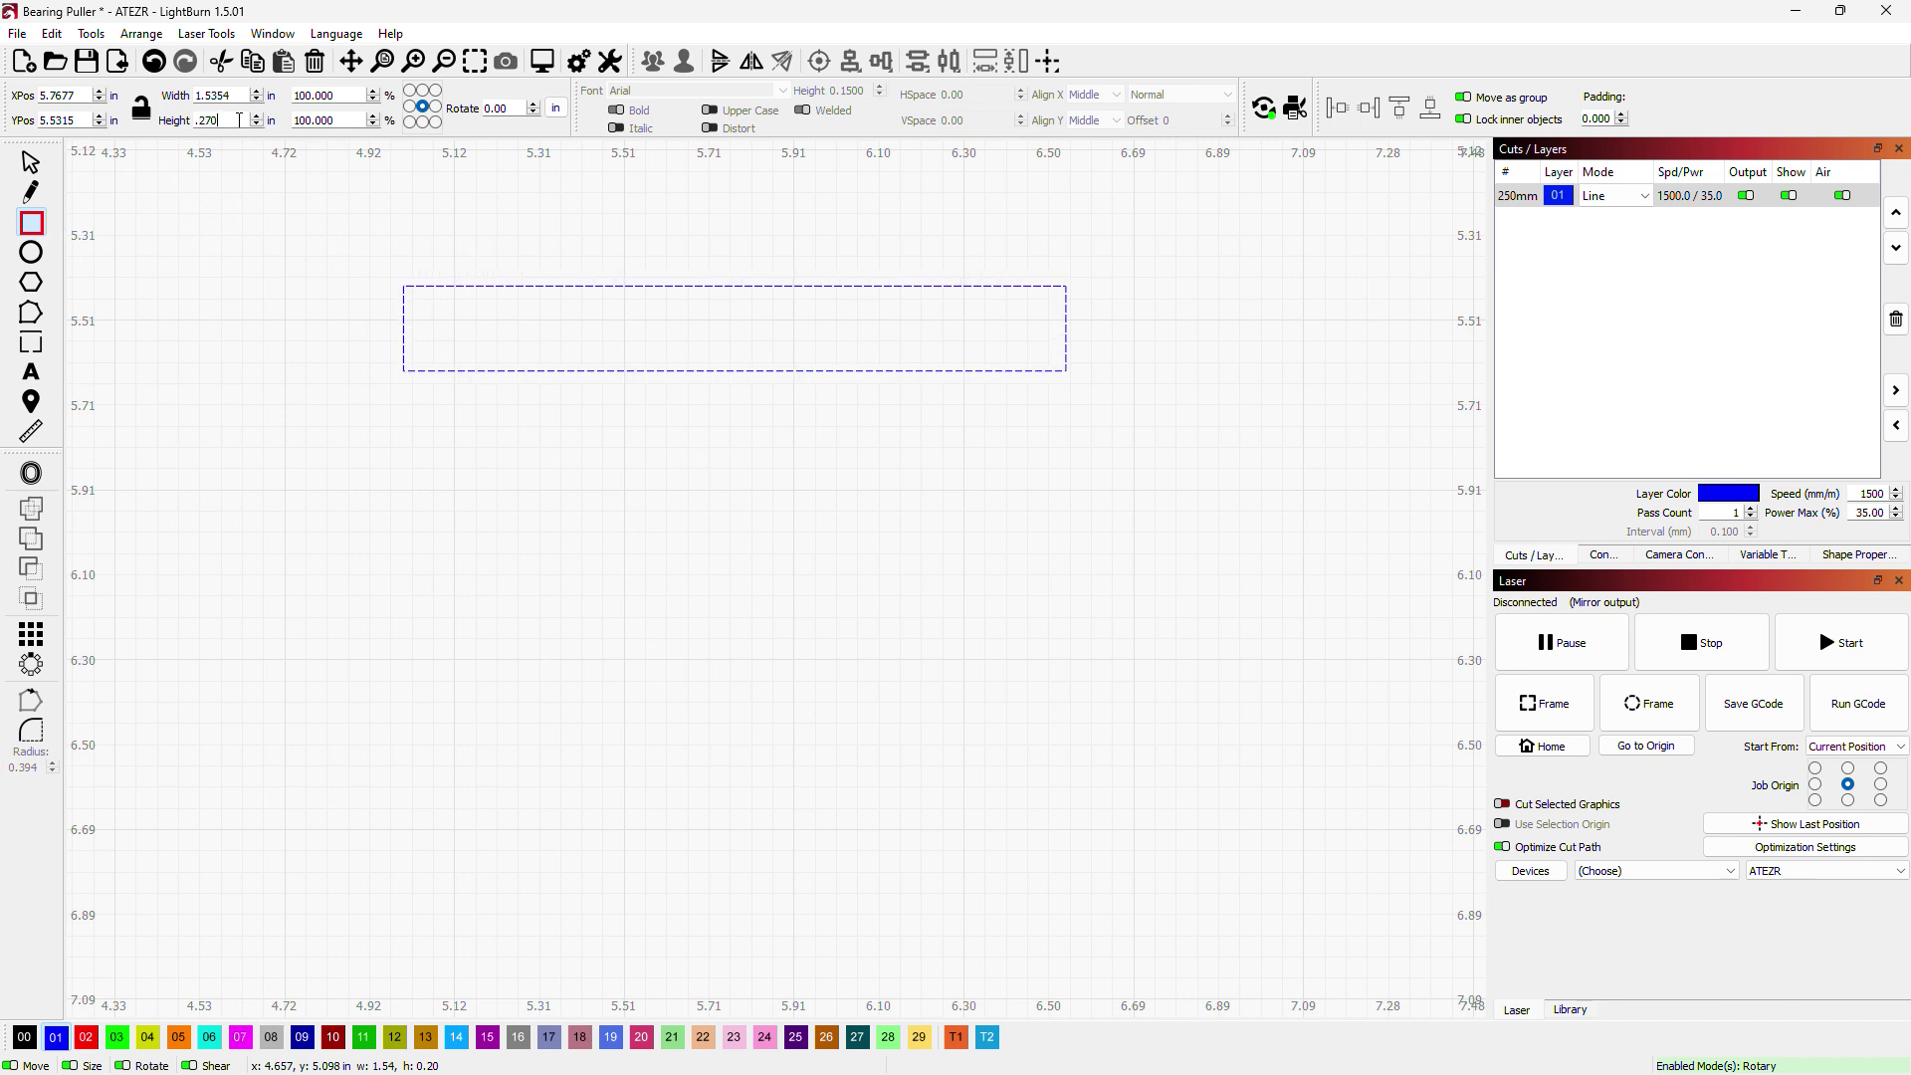
key(Return)
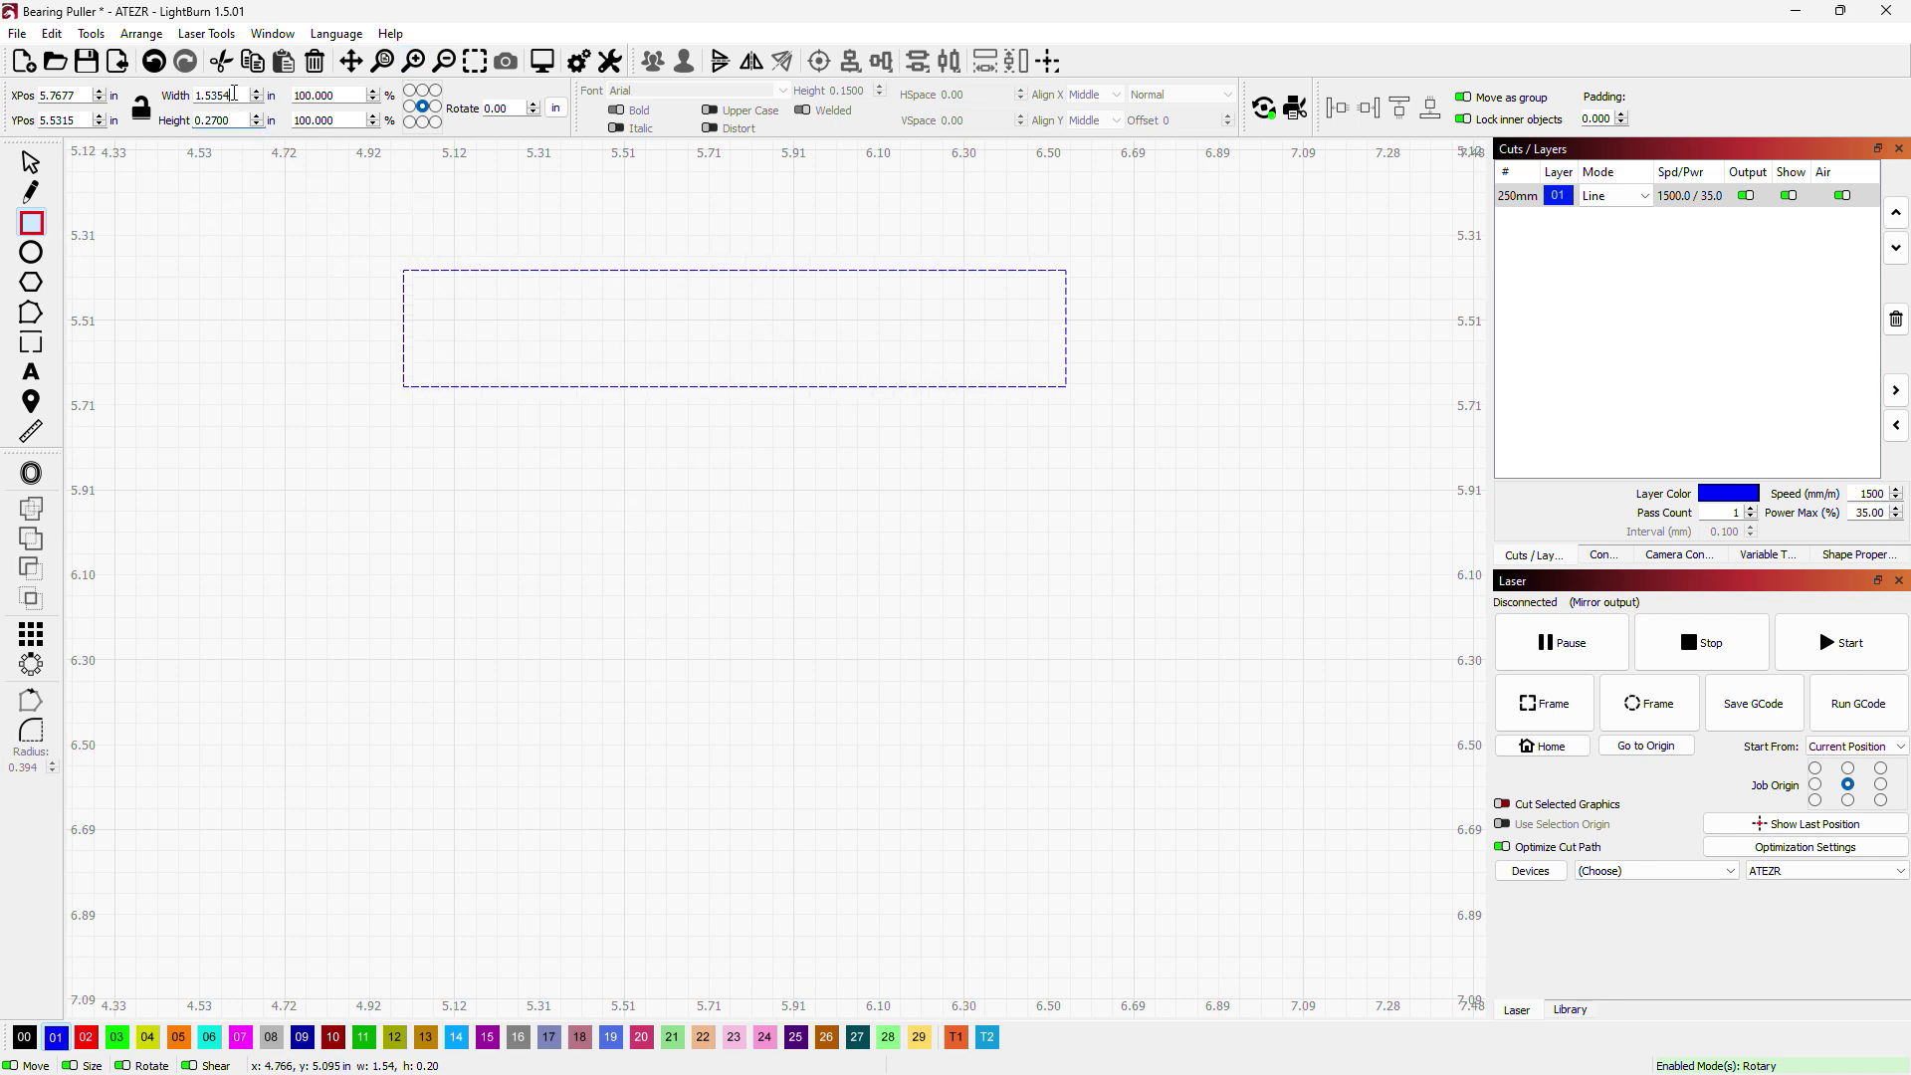
double_click(234, 94)
text(2)
key(Return)
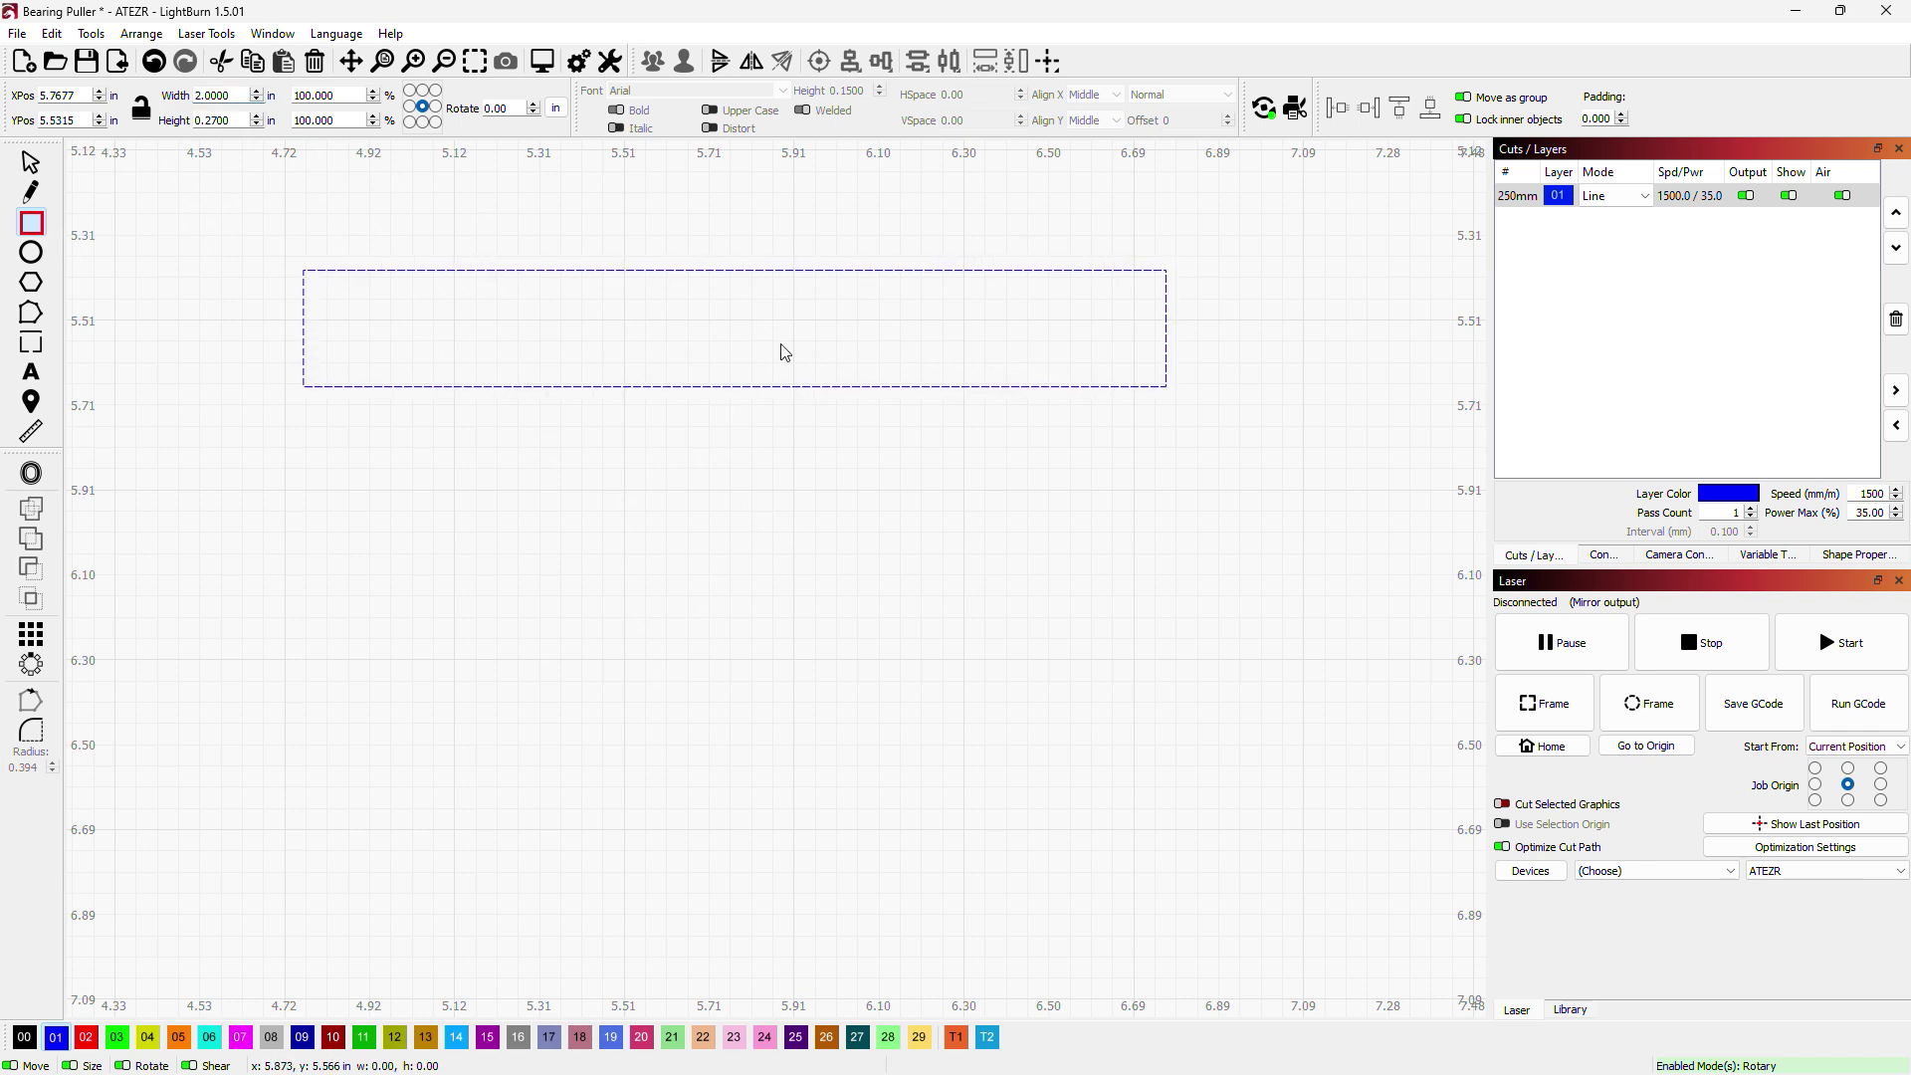
Step: Put the rectangle on Trace layer 00 and turn that layer's output off
click(25, 1036)
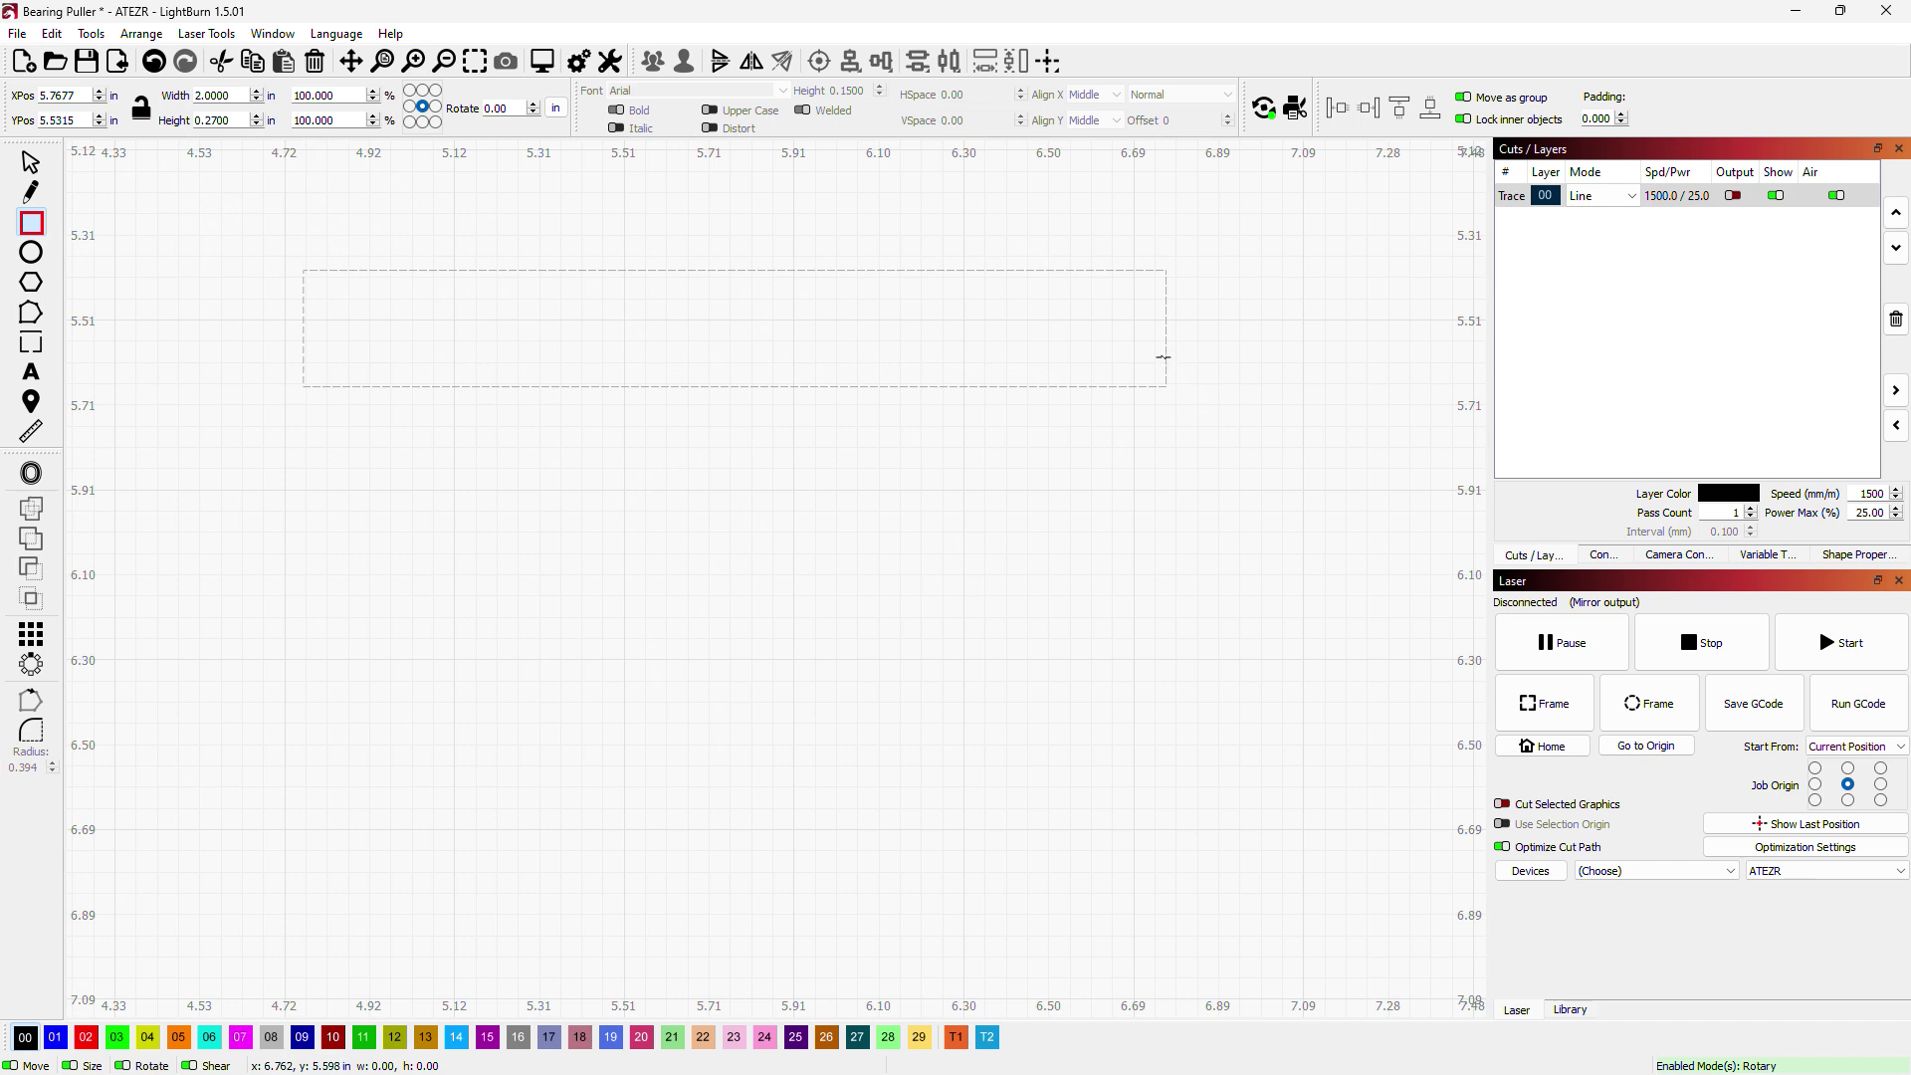
click(1731, 196)
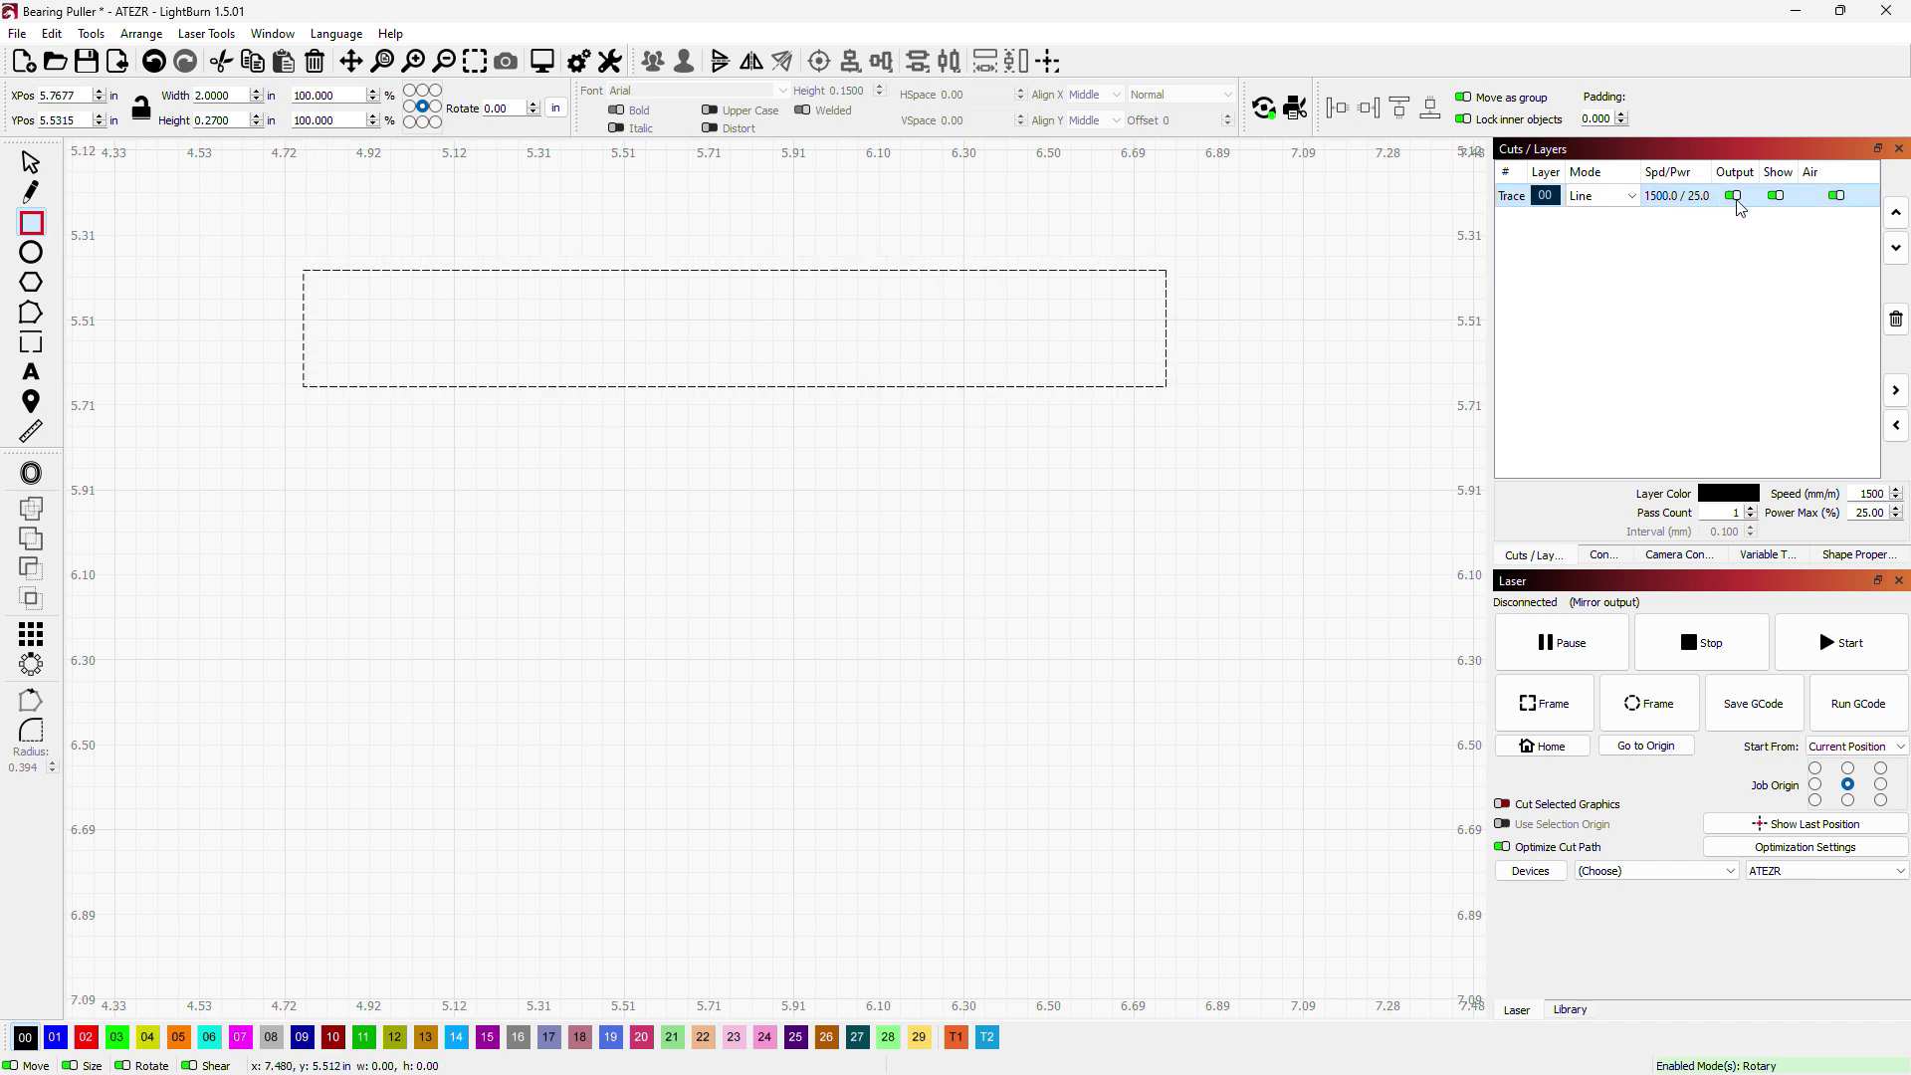
click(1732, 197)
click(1737, 198)
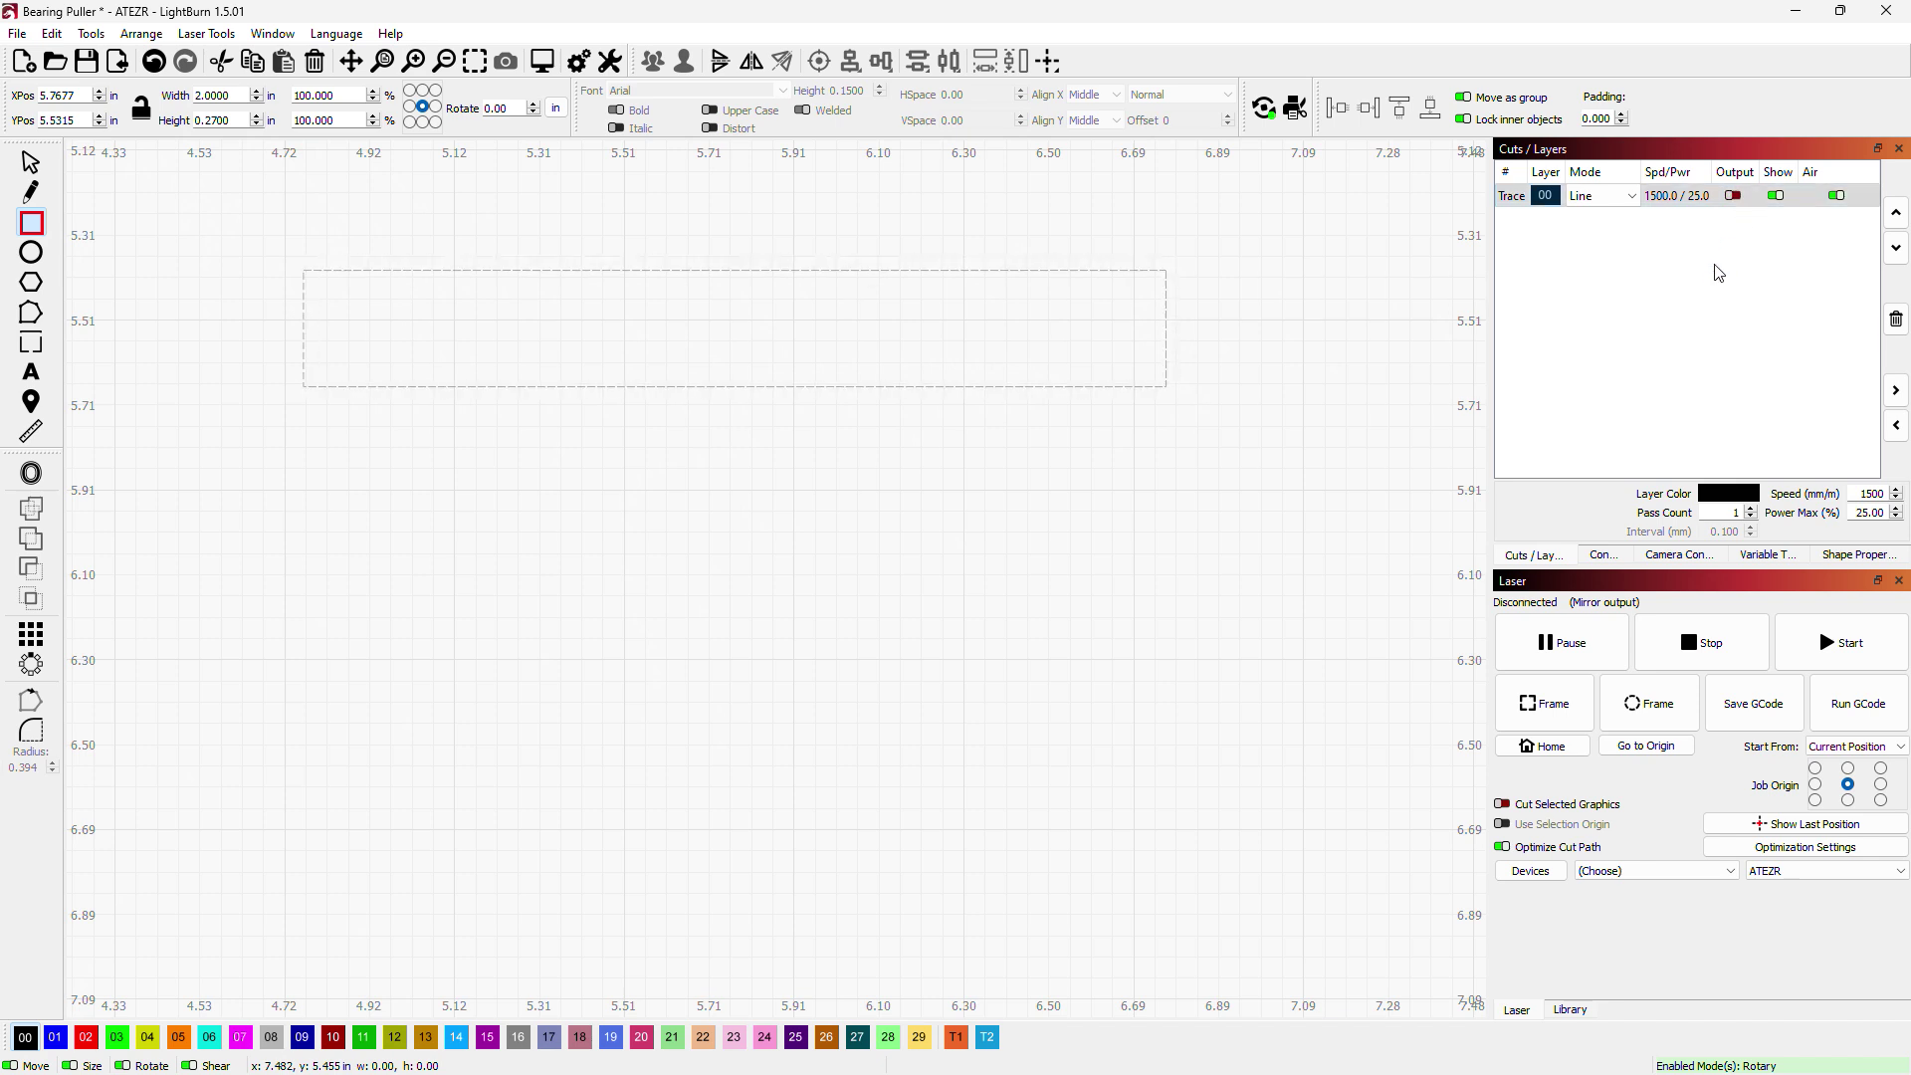
Step: Add the text 'Bearing Puller S/N 00357' on the canvas
click(35, 376)
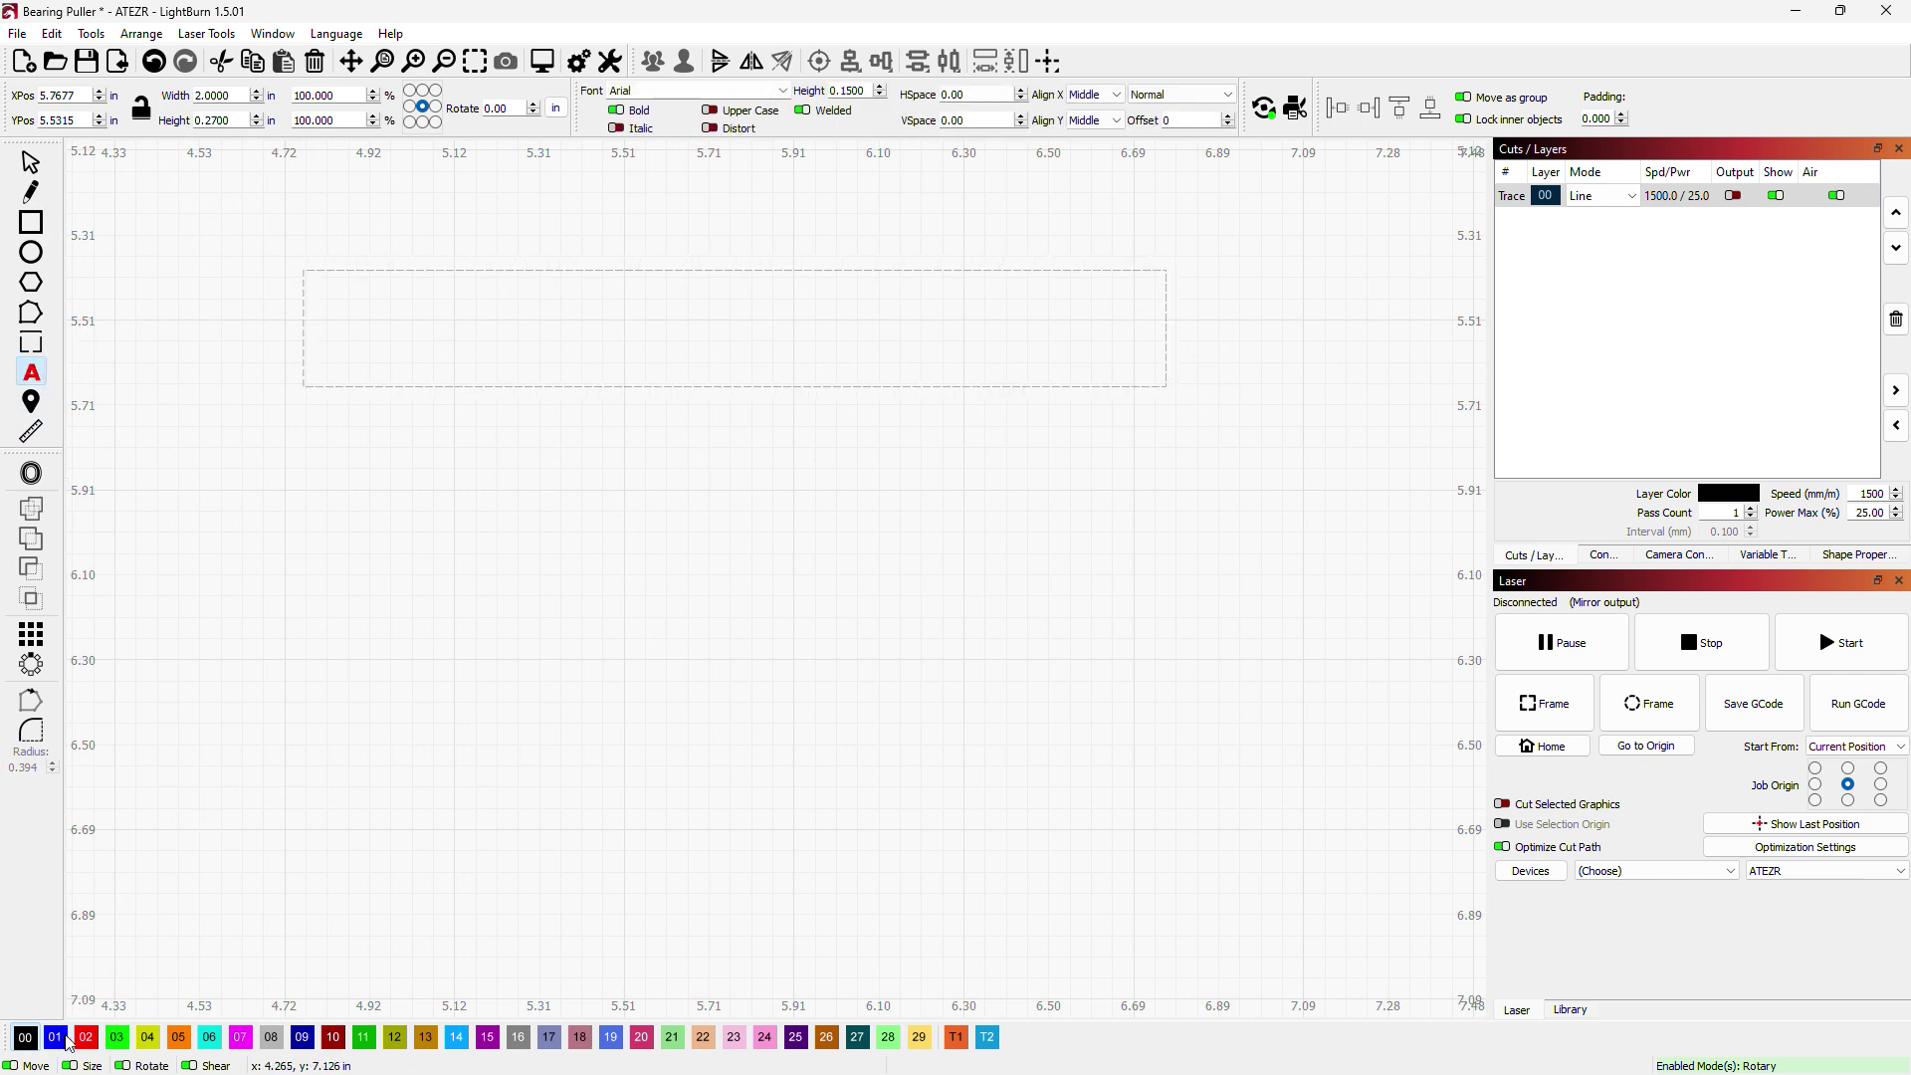
click(708, 565)
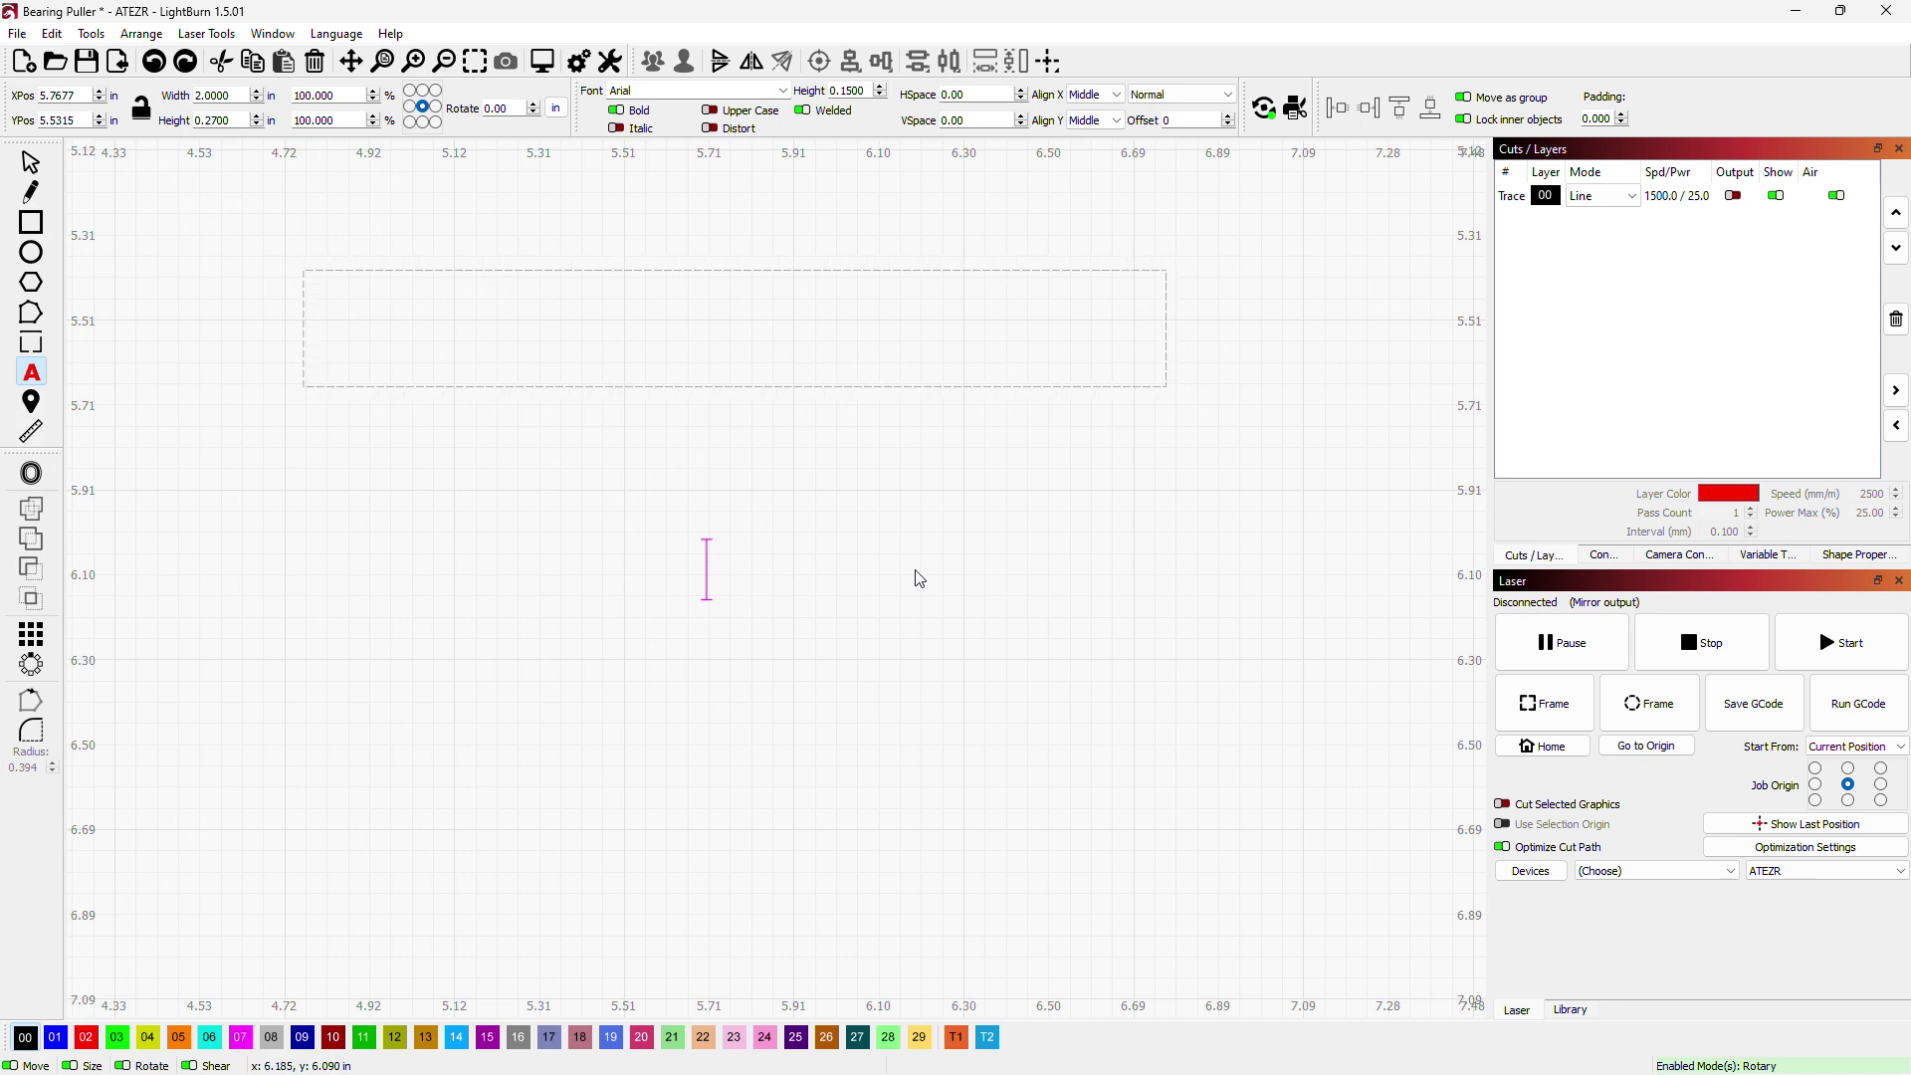
text(Bearin)
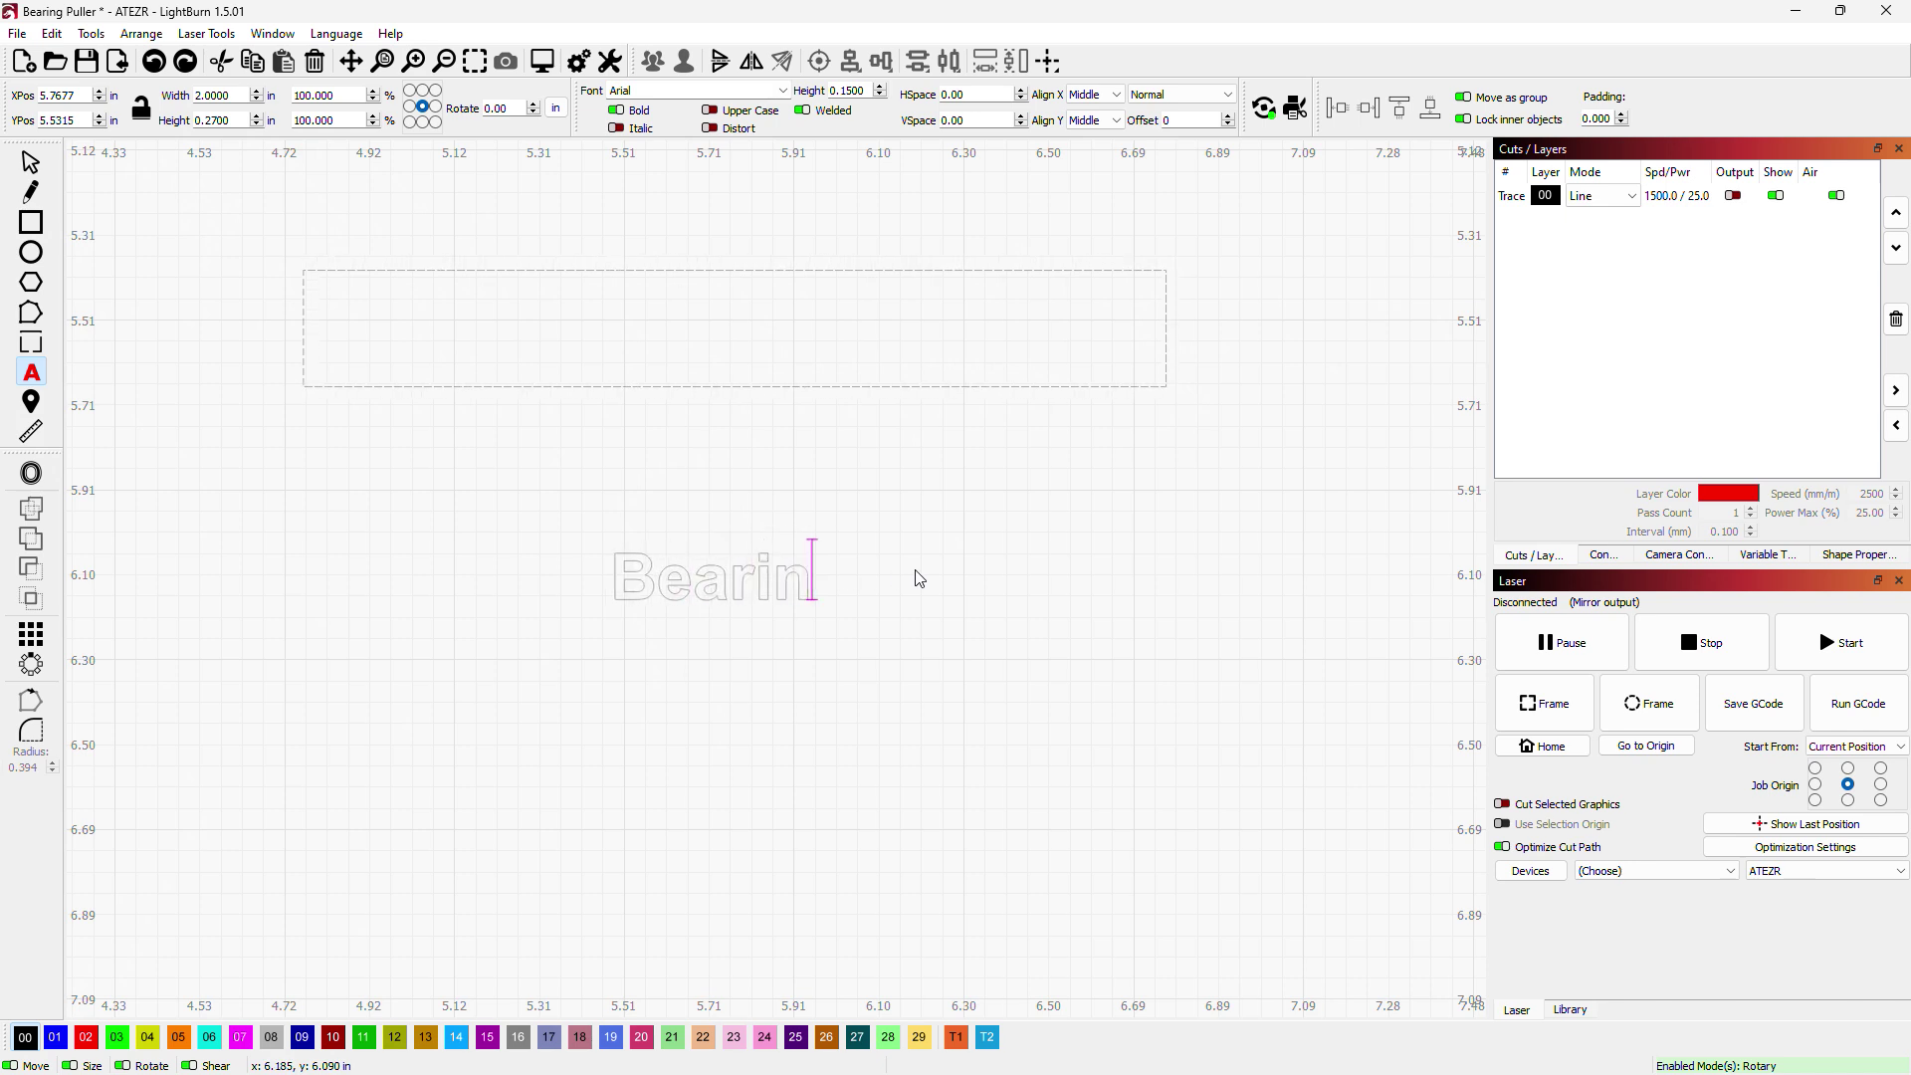
text(g Puller)
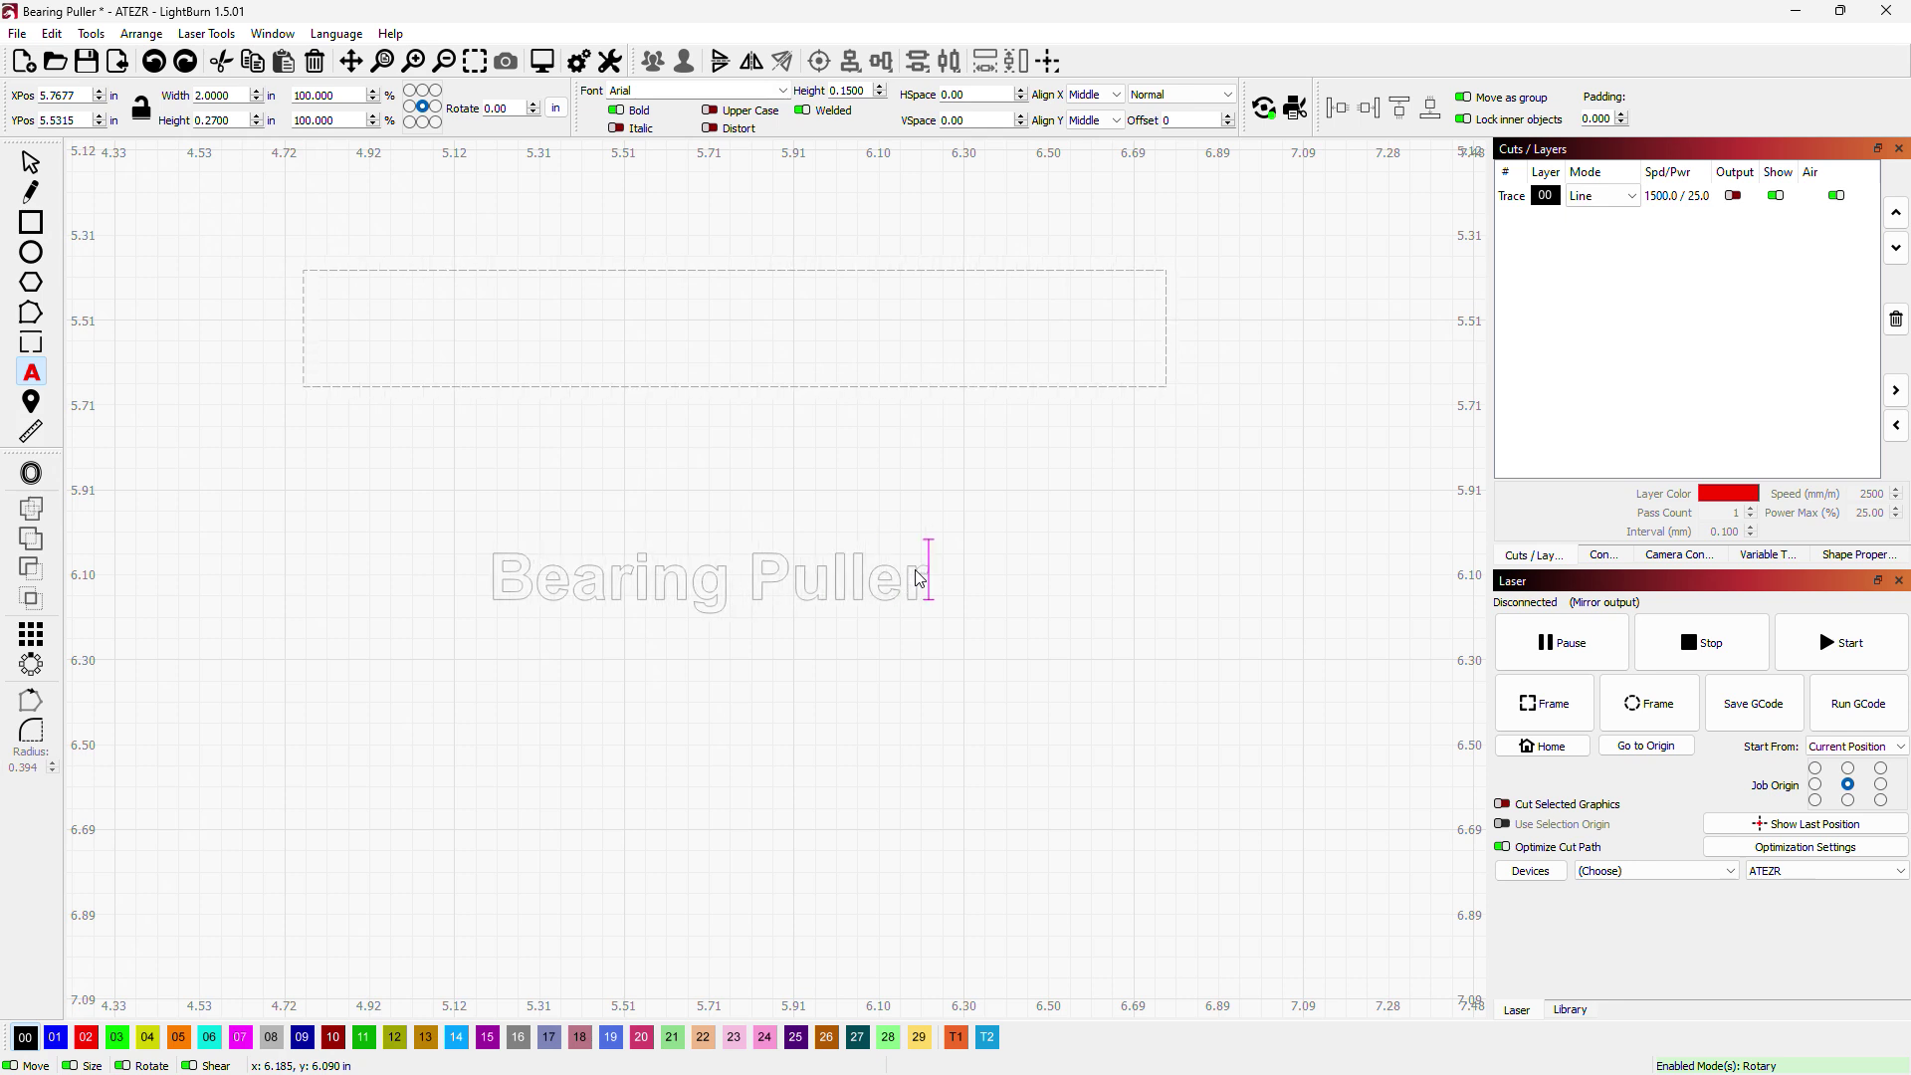
text( S/)
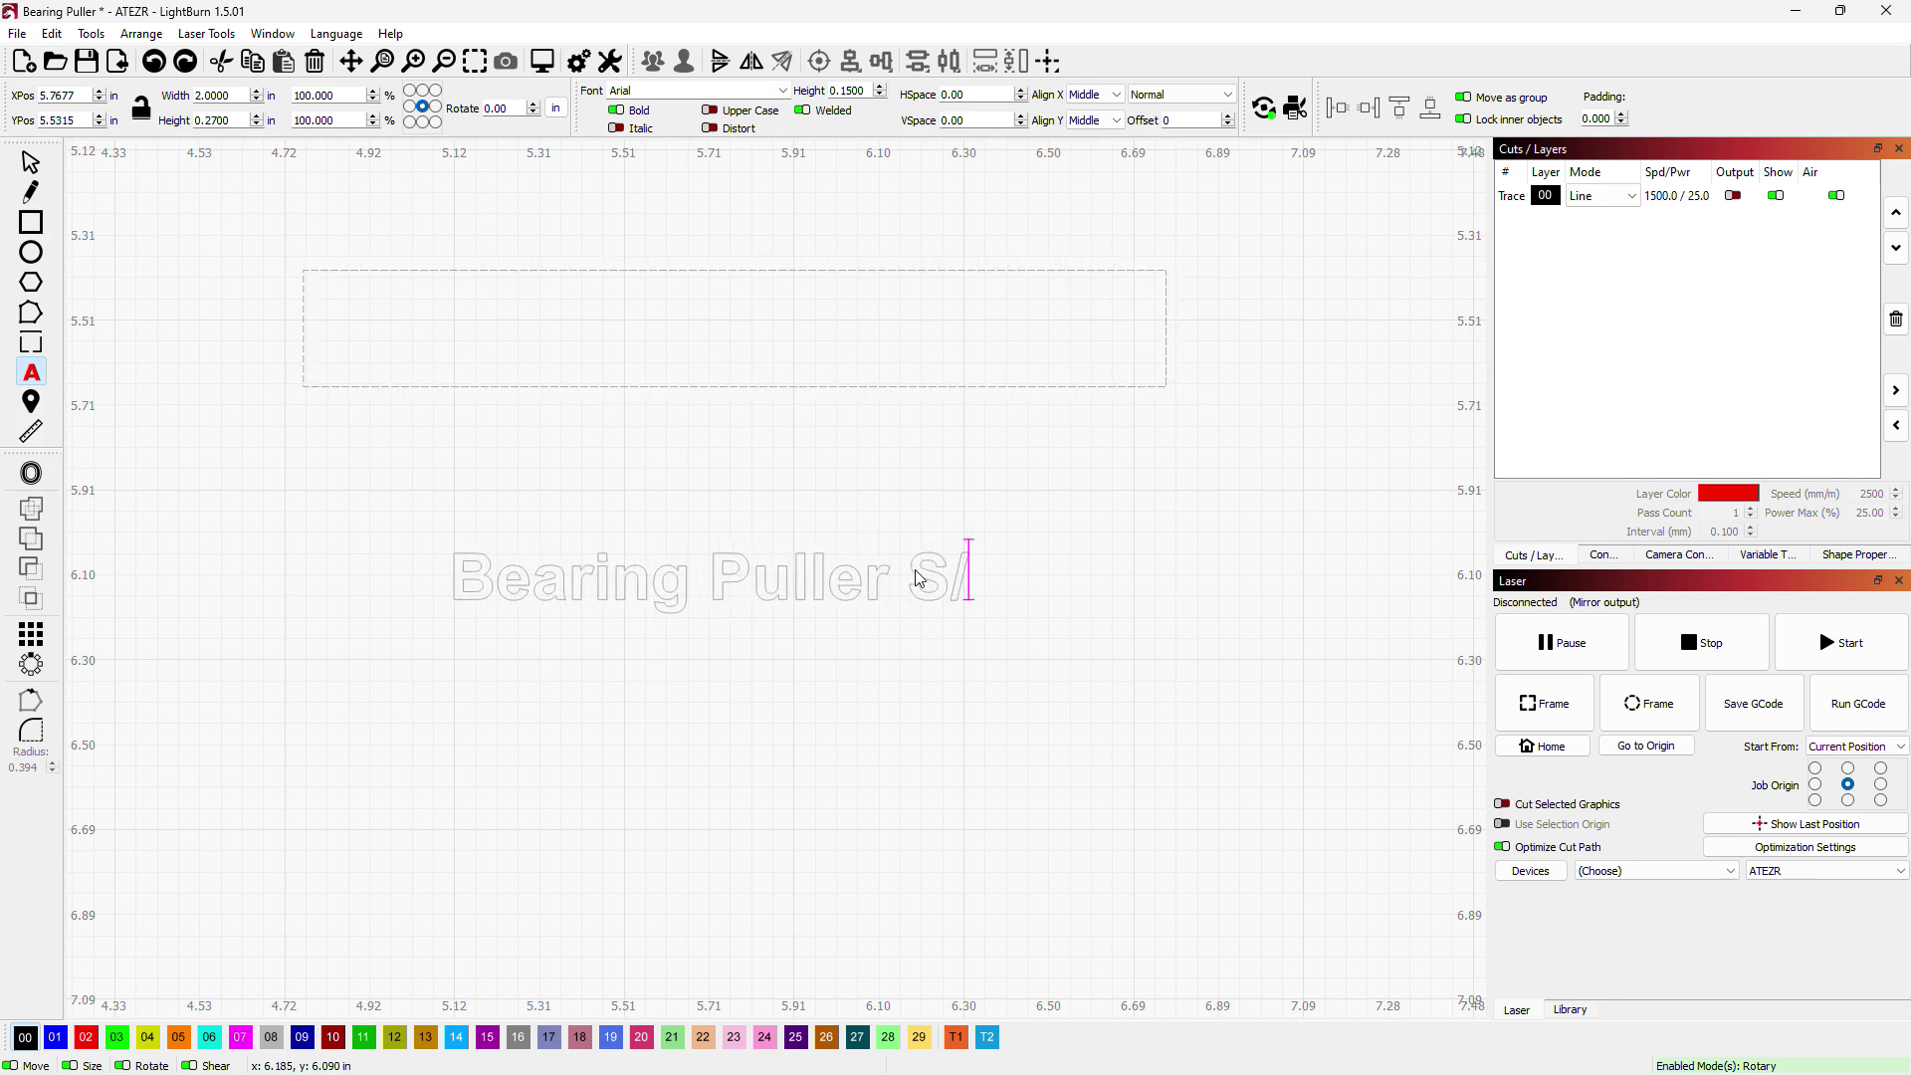
text(N )
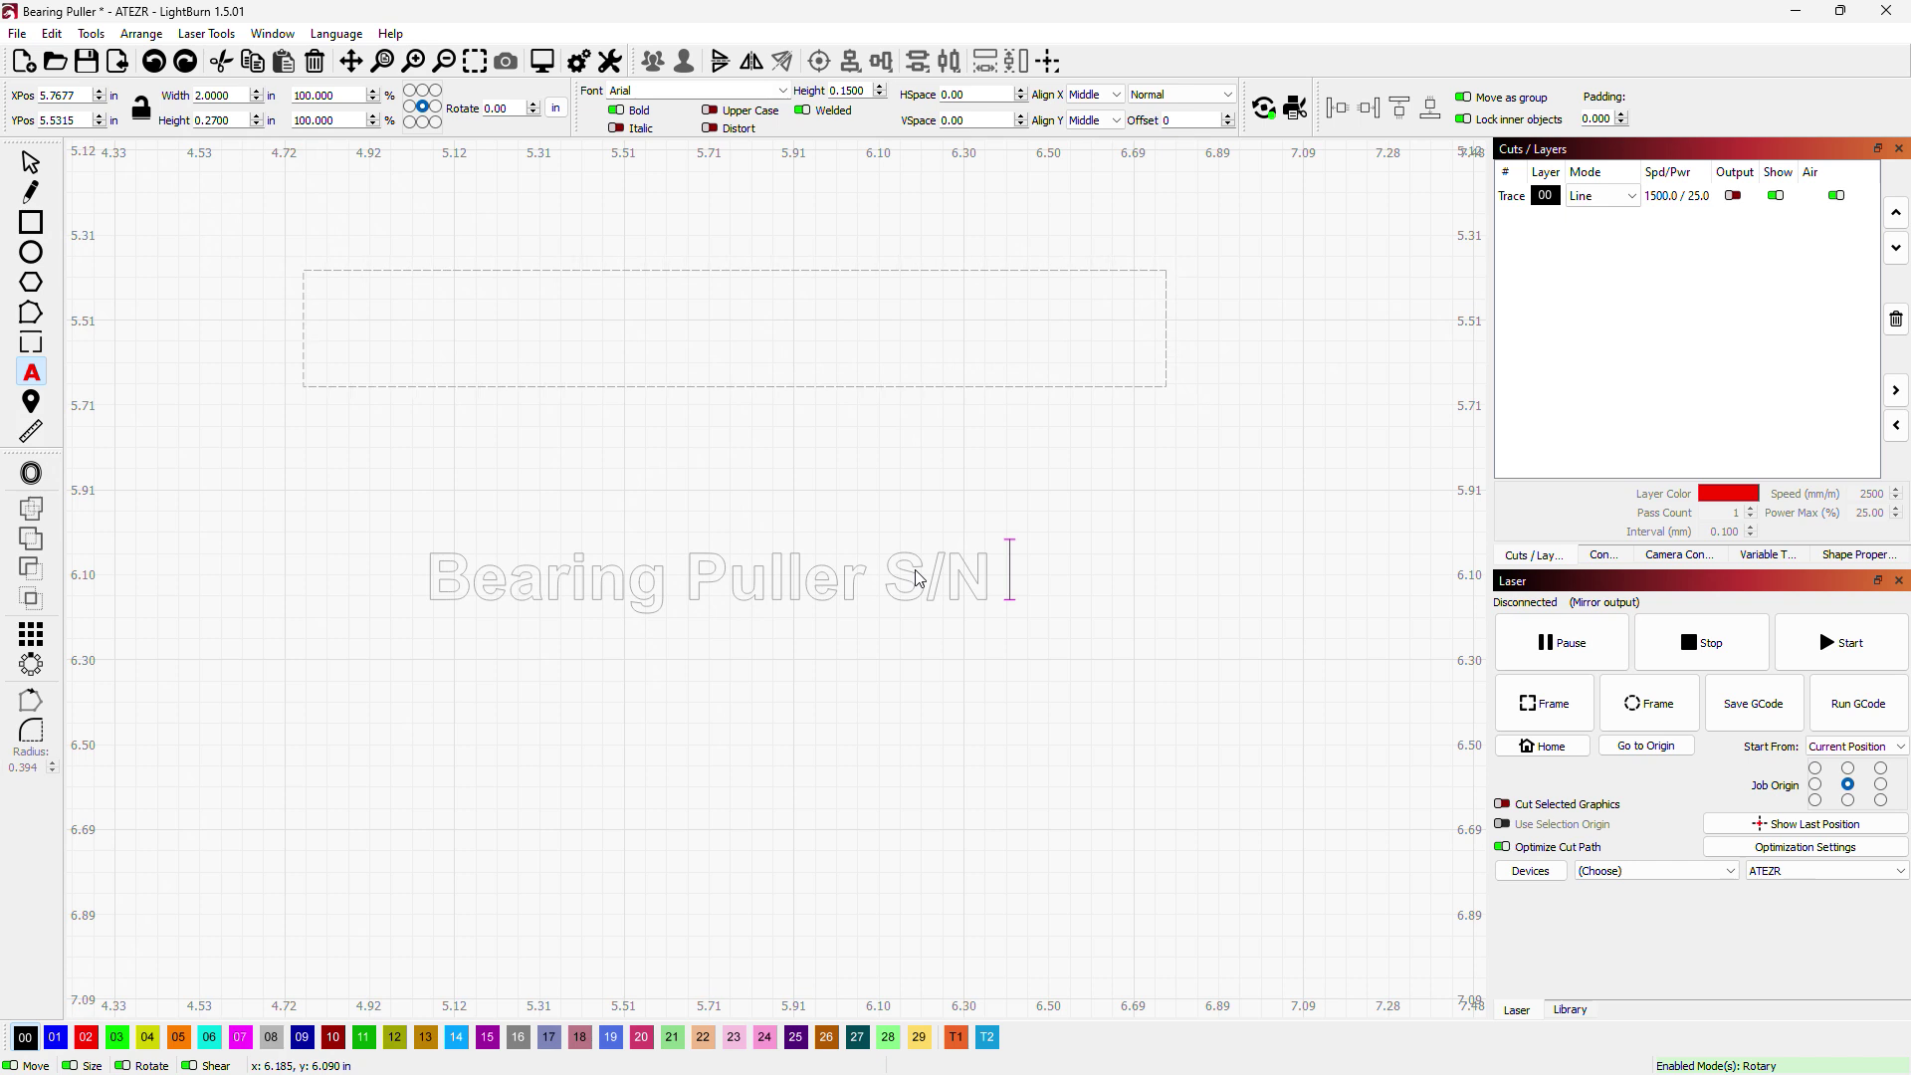
text(00357)
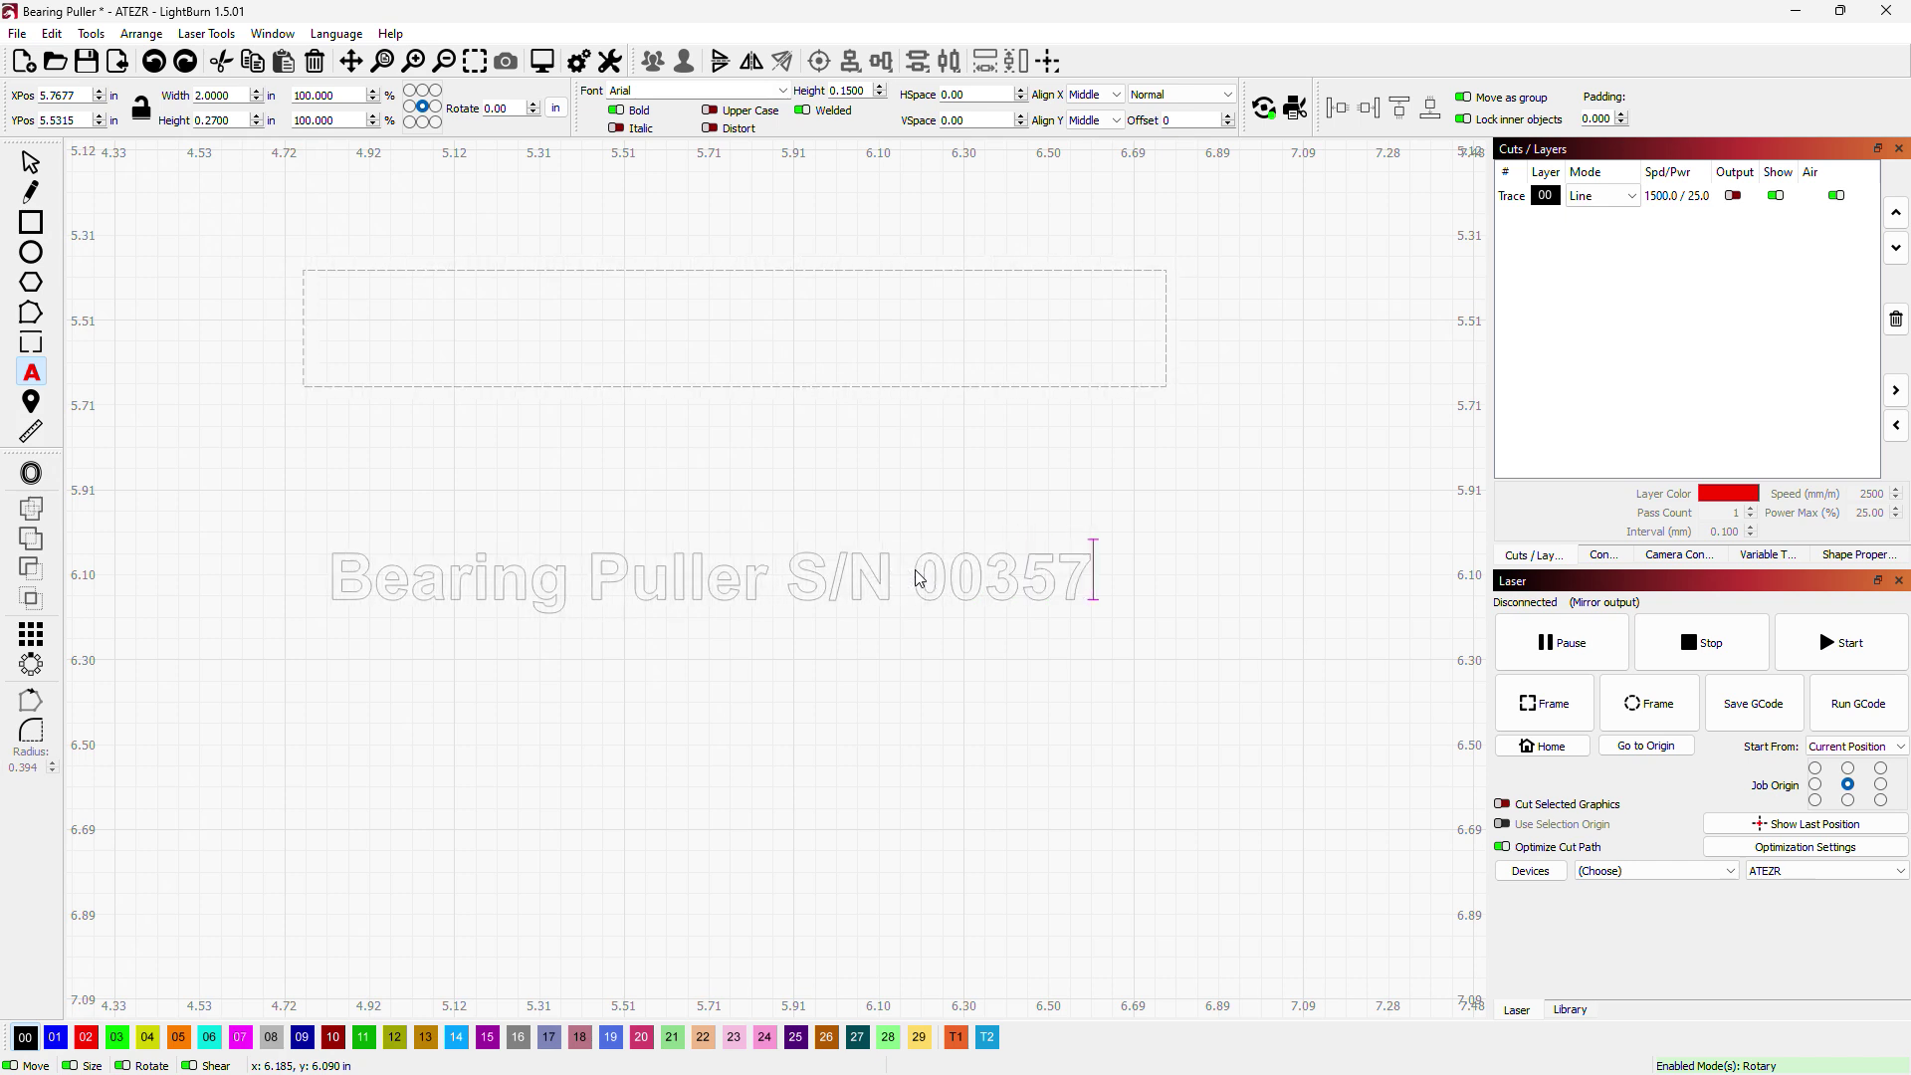
click(41, 169)
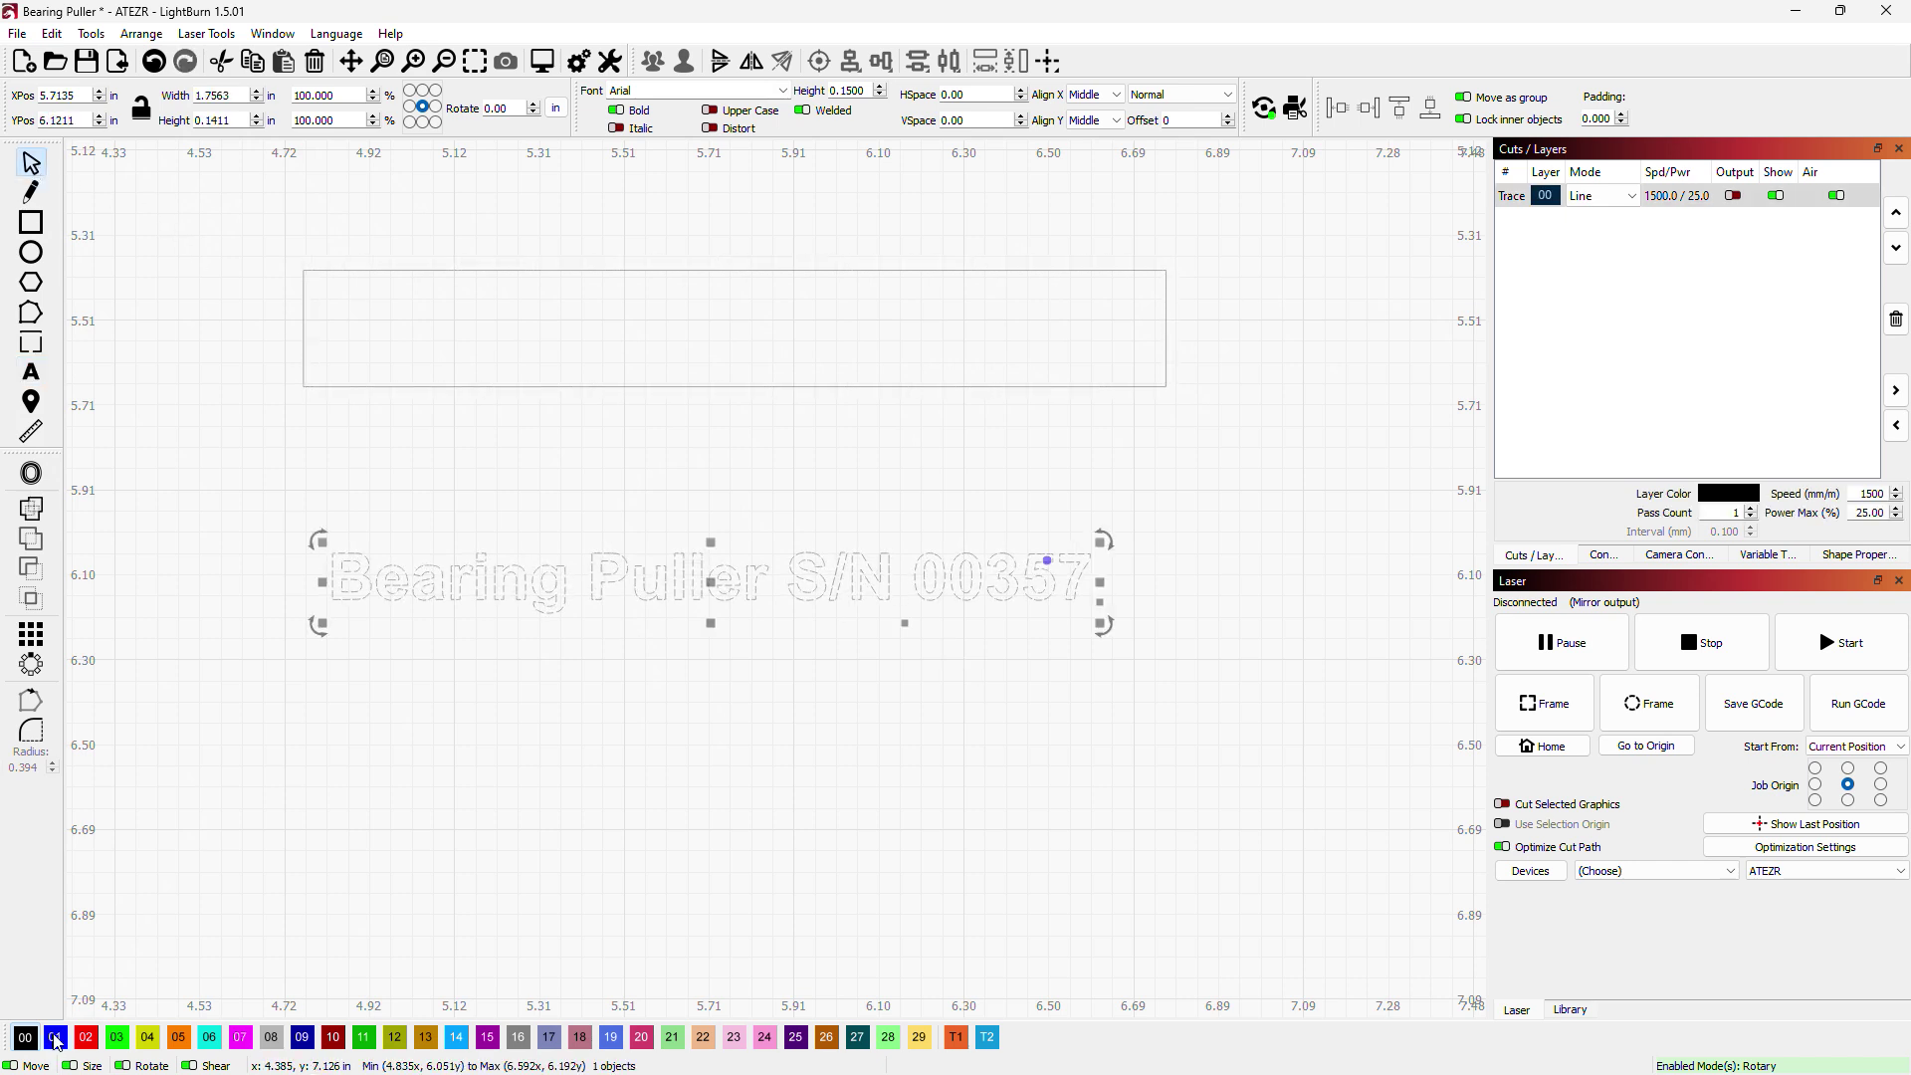
Step: Put the text on blue layer 01 in Fill mode and move it inside the rectangle
click(56, 1037)
click(1615, 219)
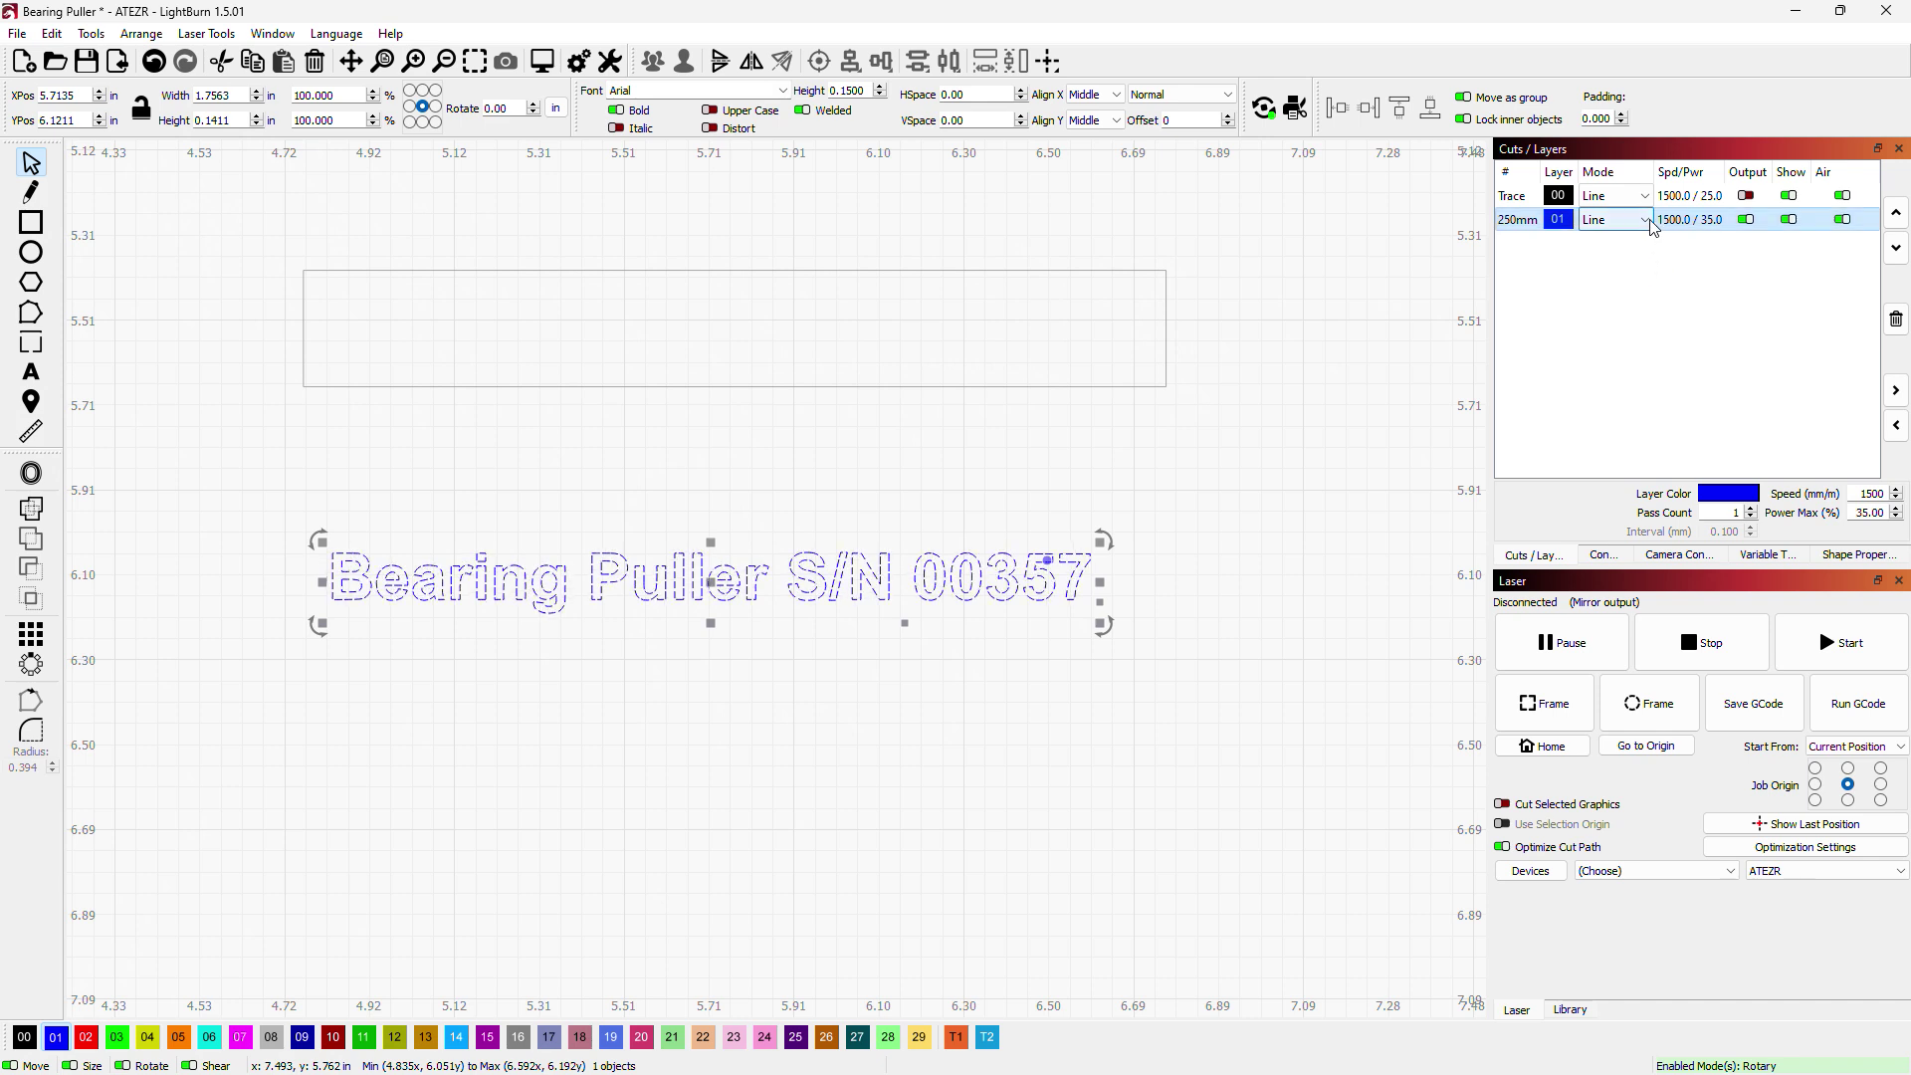
click(1643, 219)
click(1633, 251)
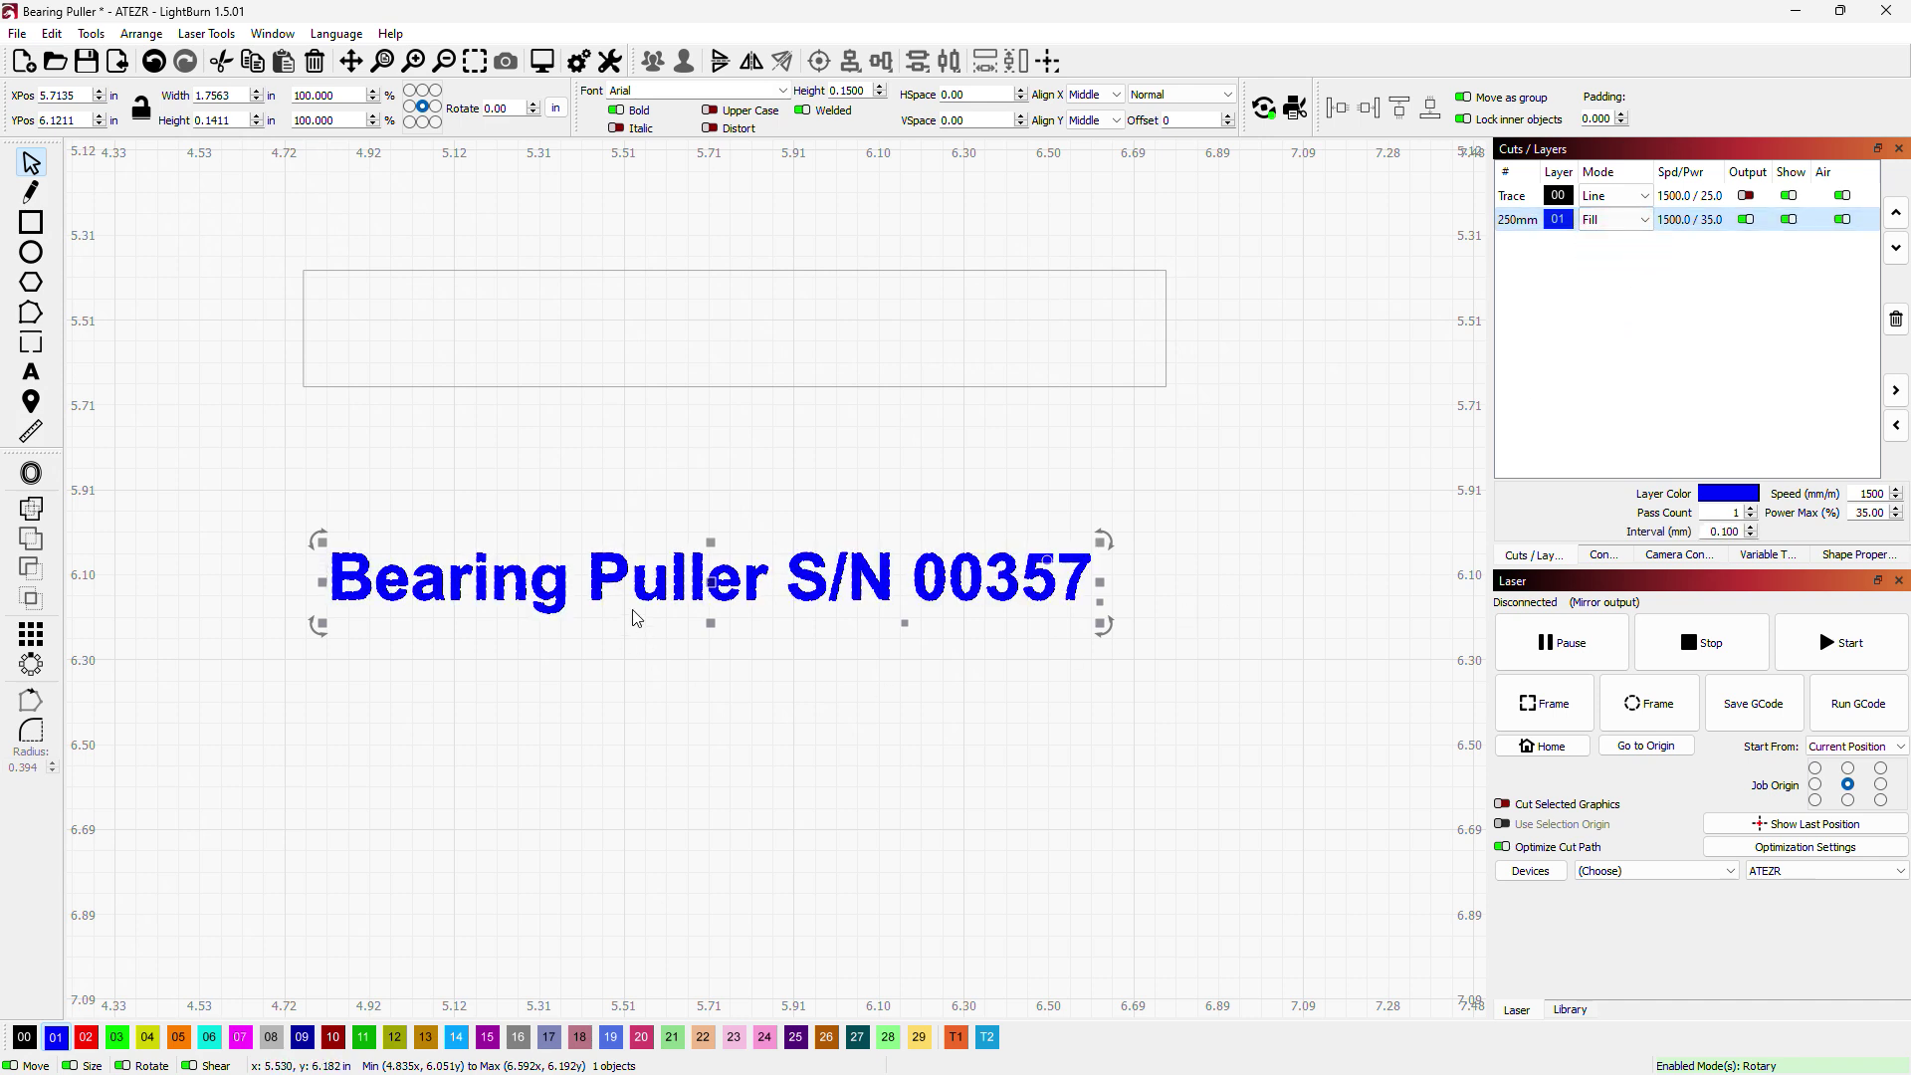
drag(710, 583, 733, 332)
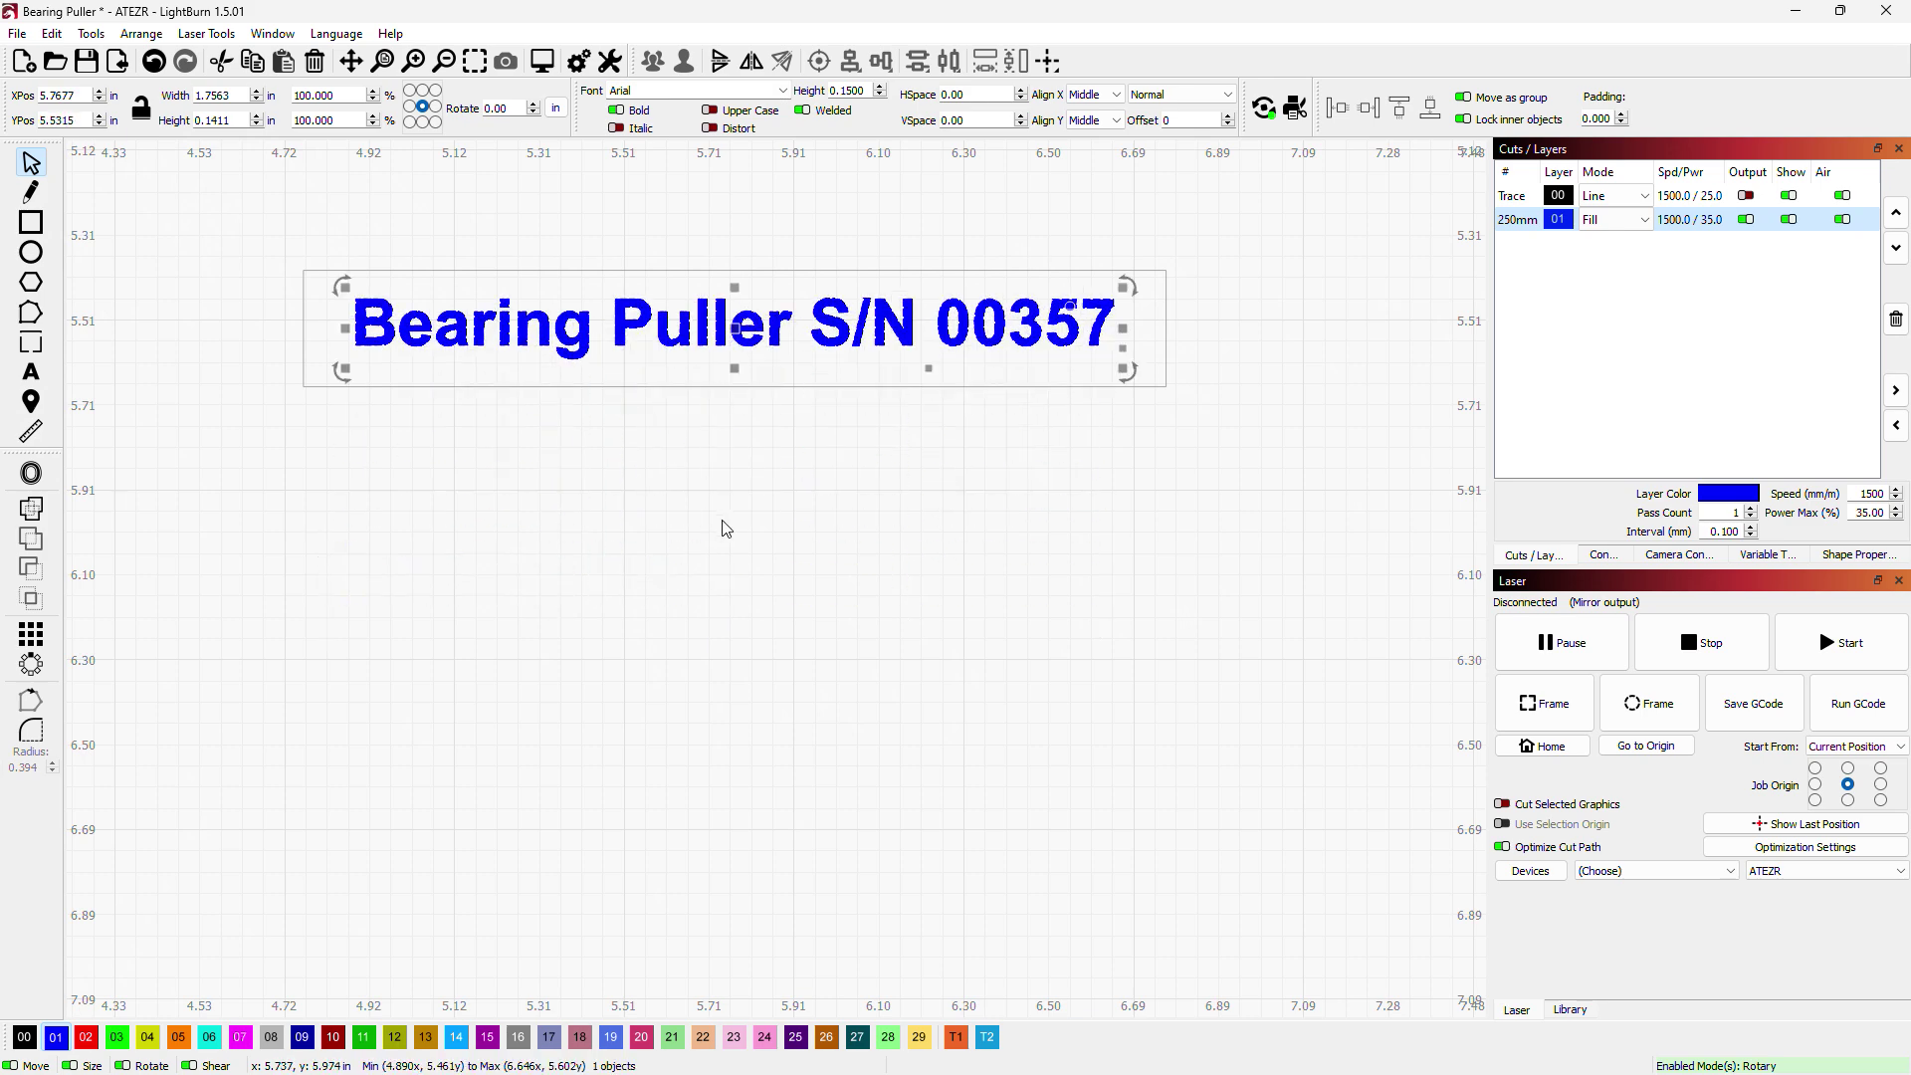
Step: Nudge the 'Bearing Puller S/N 00357' text slightly left and down inside the rectangle
click(243, 234)
drag(246, 212, 1253, 438)
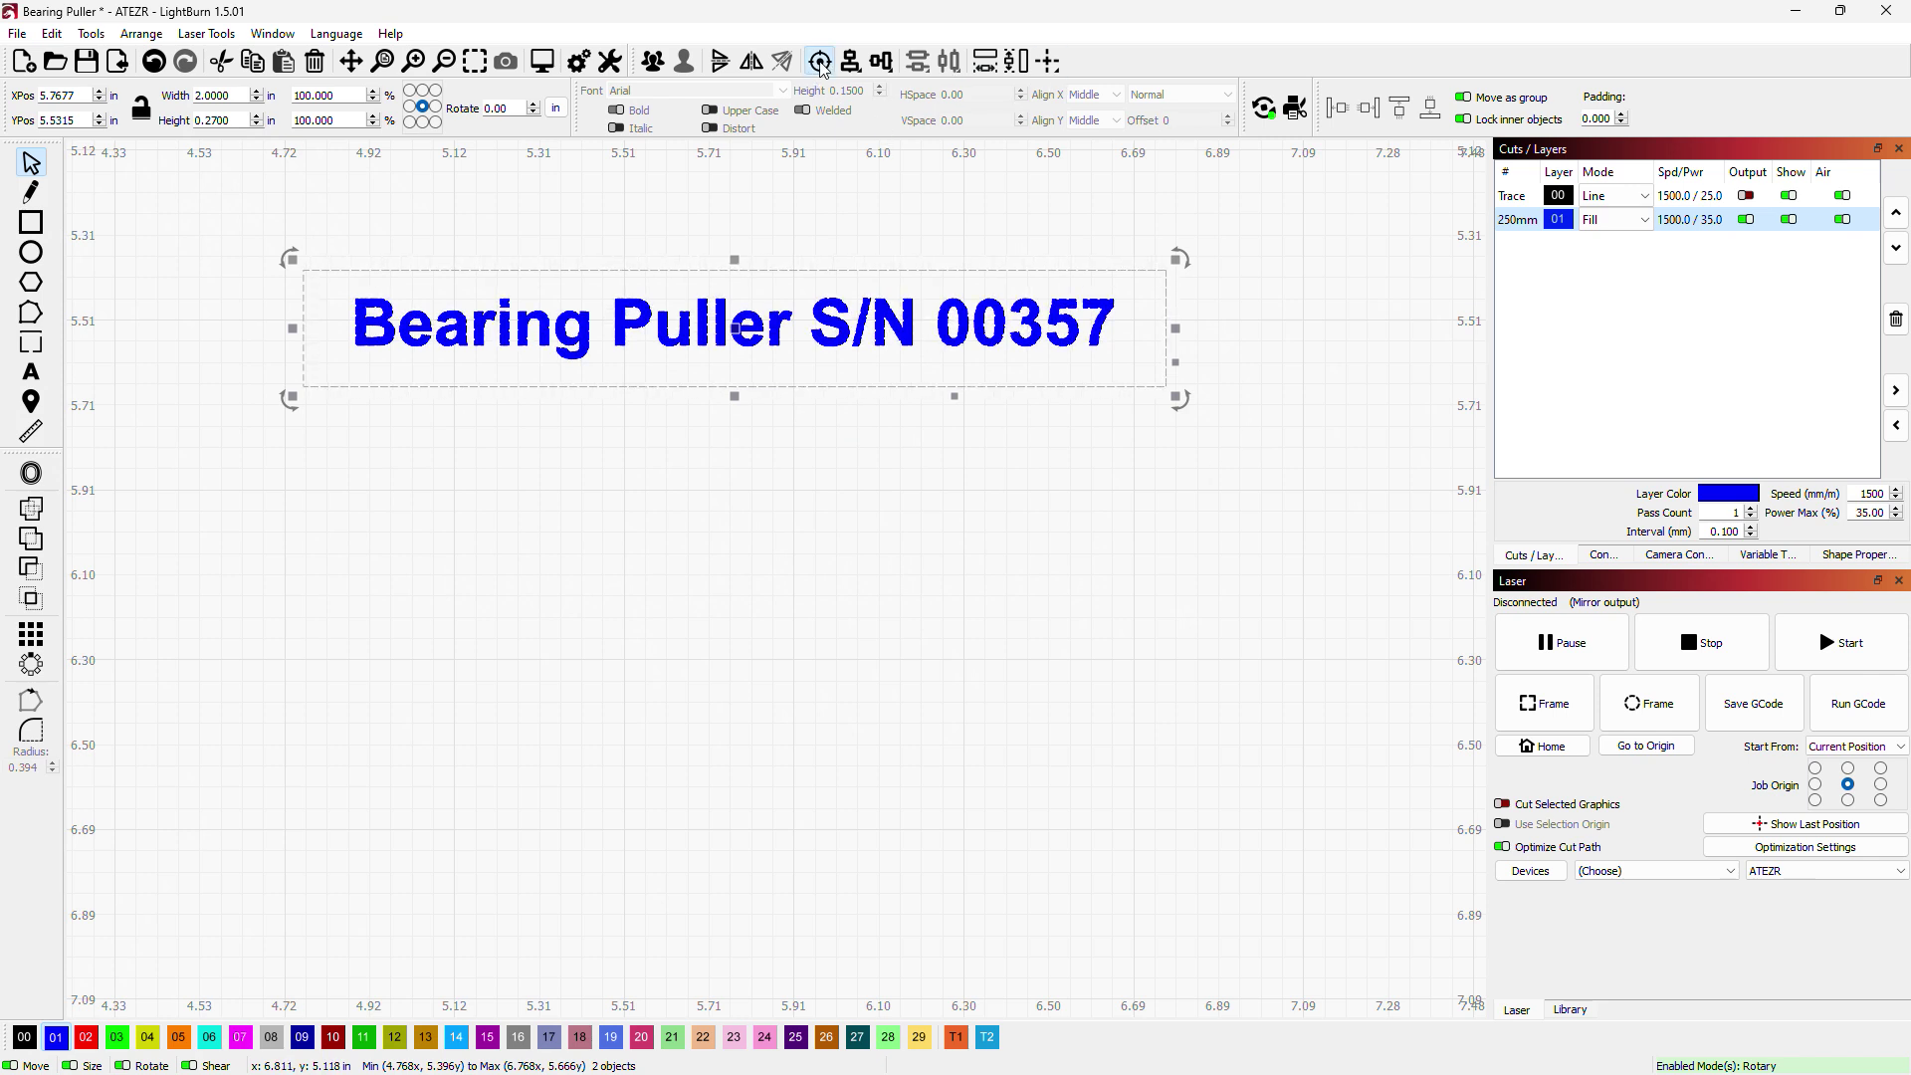
click(875, 610)
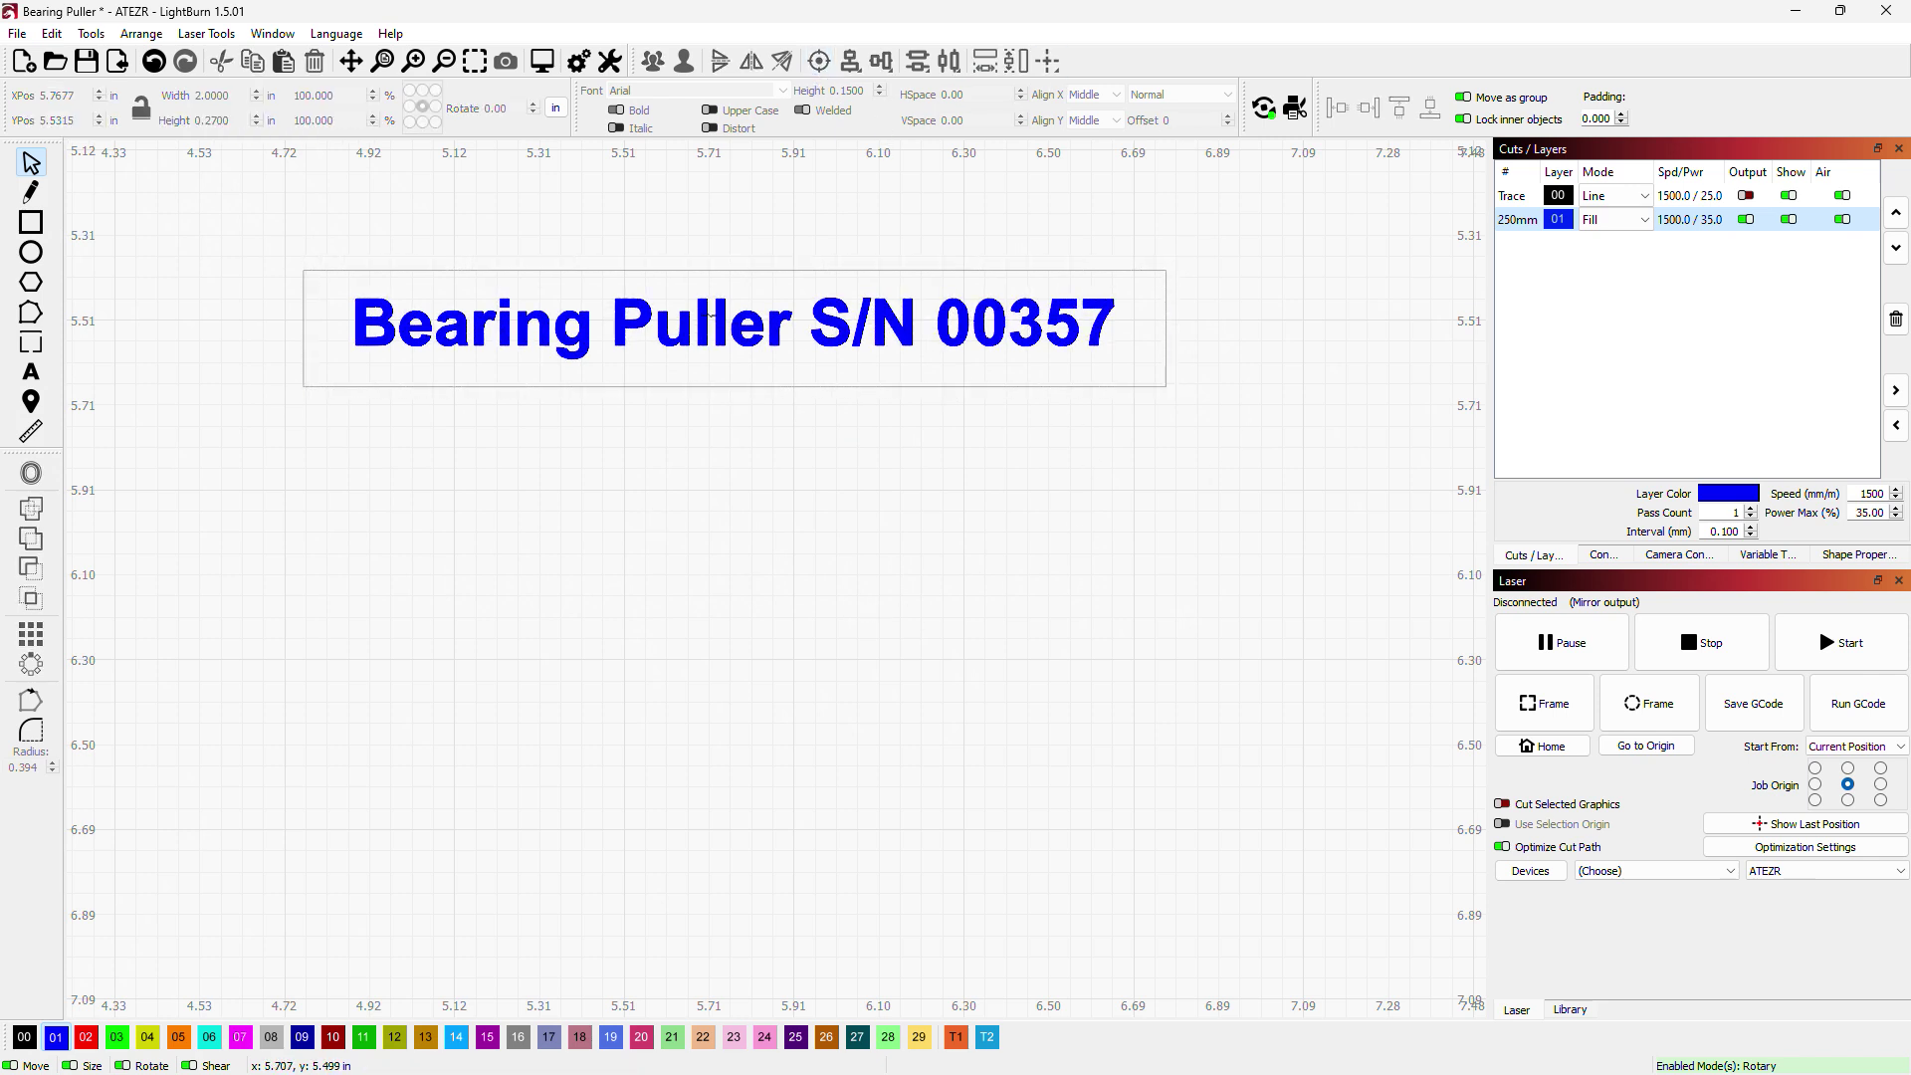
click(694, 317)
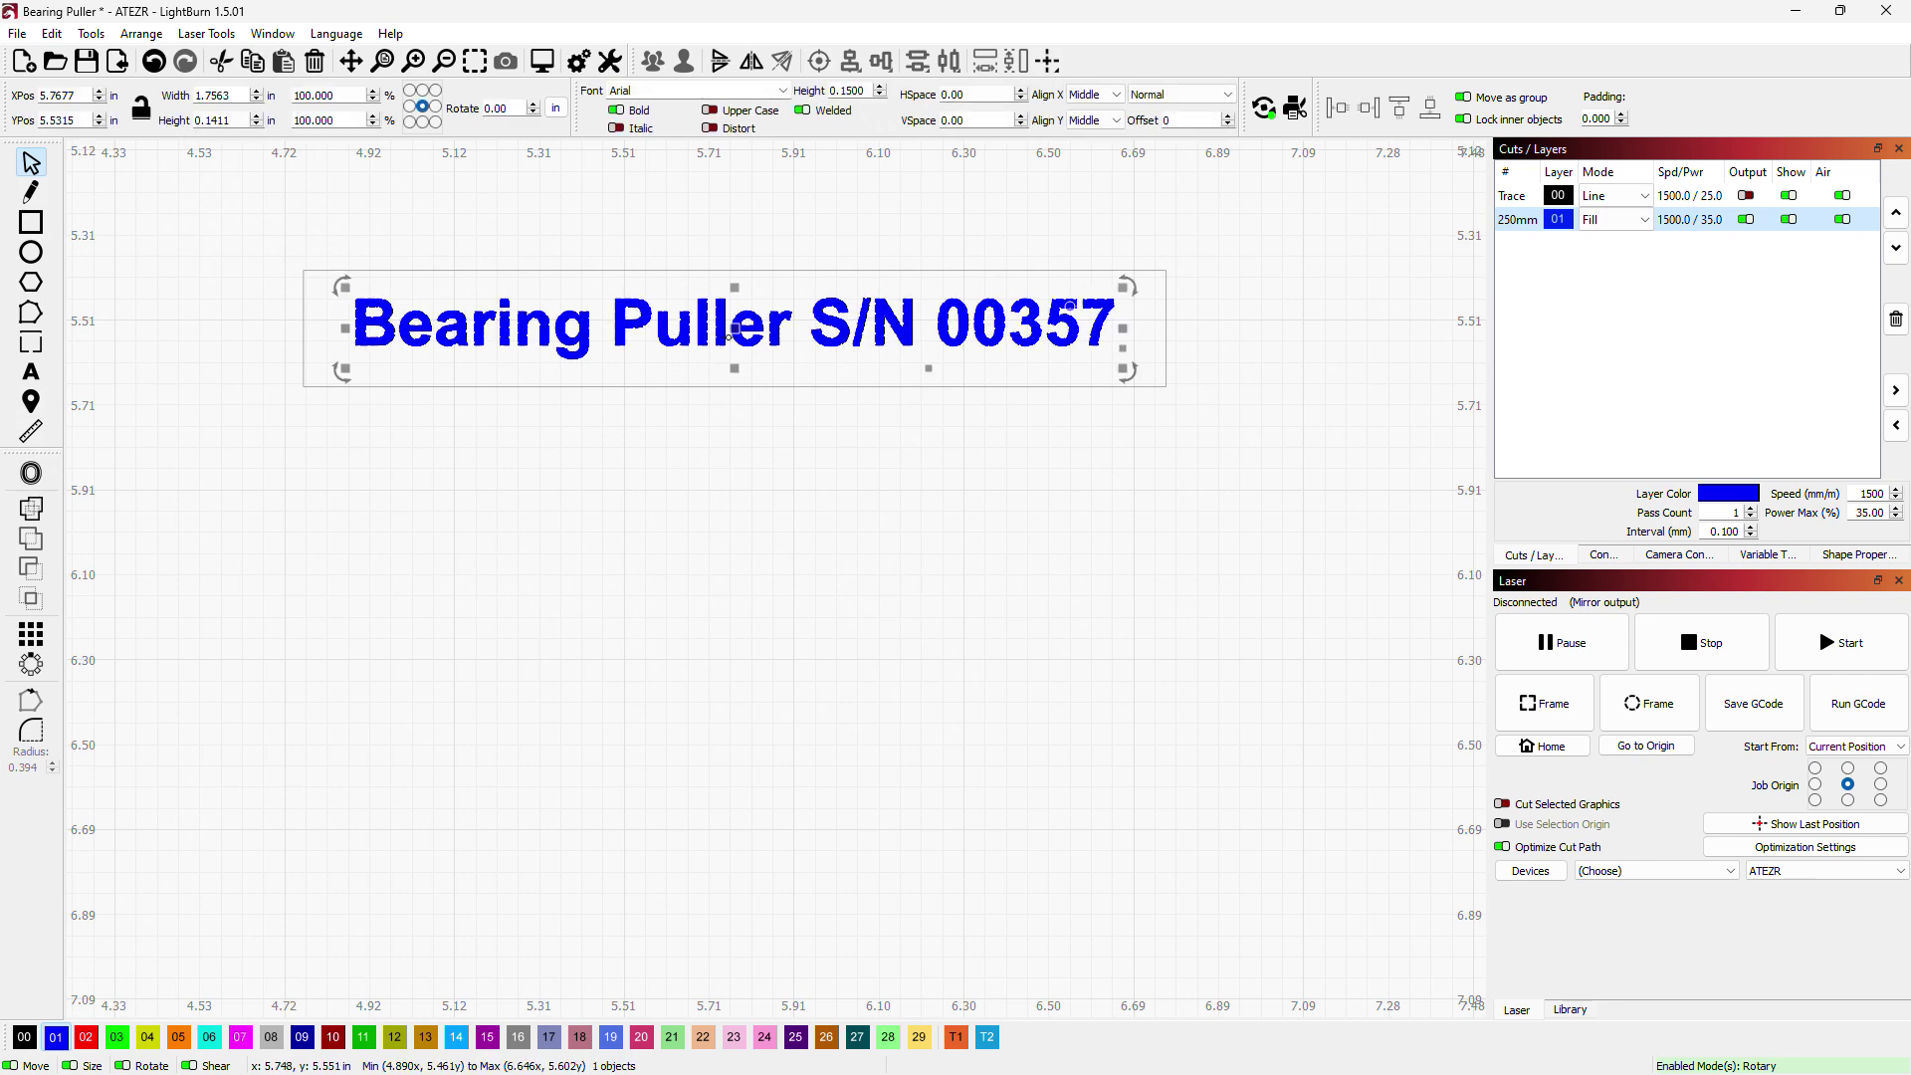
drag(735, 329, 721, 355)
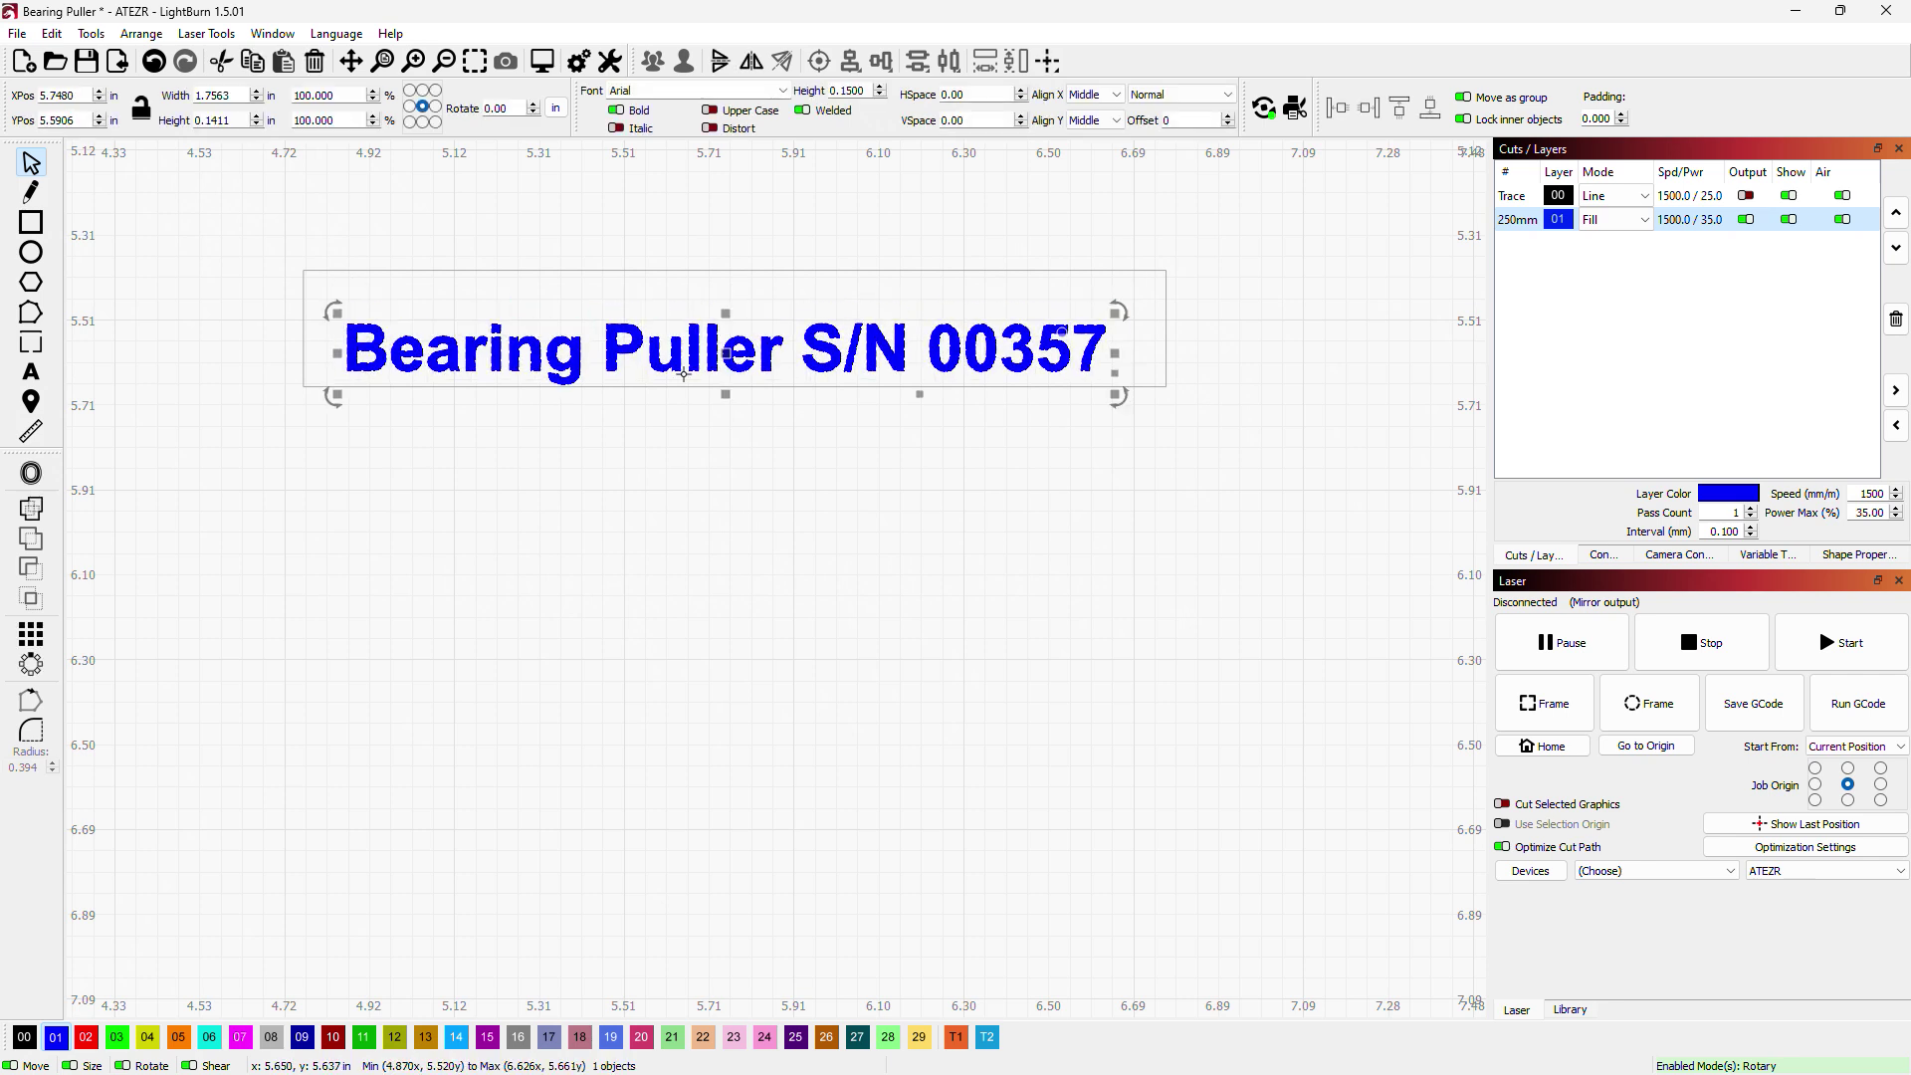
click(984, 665)
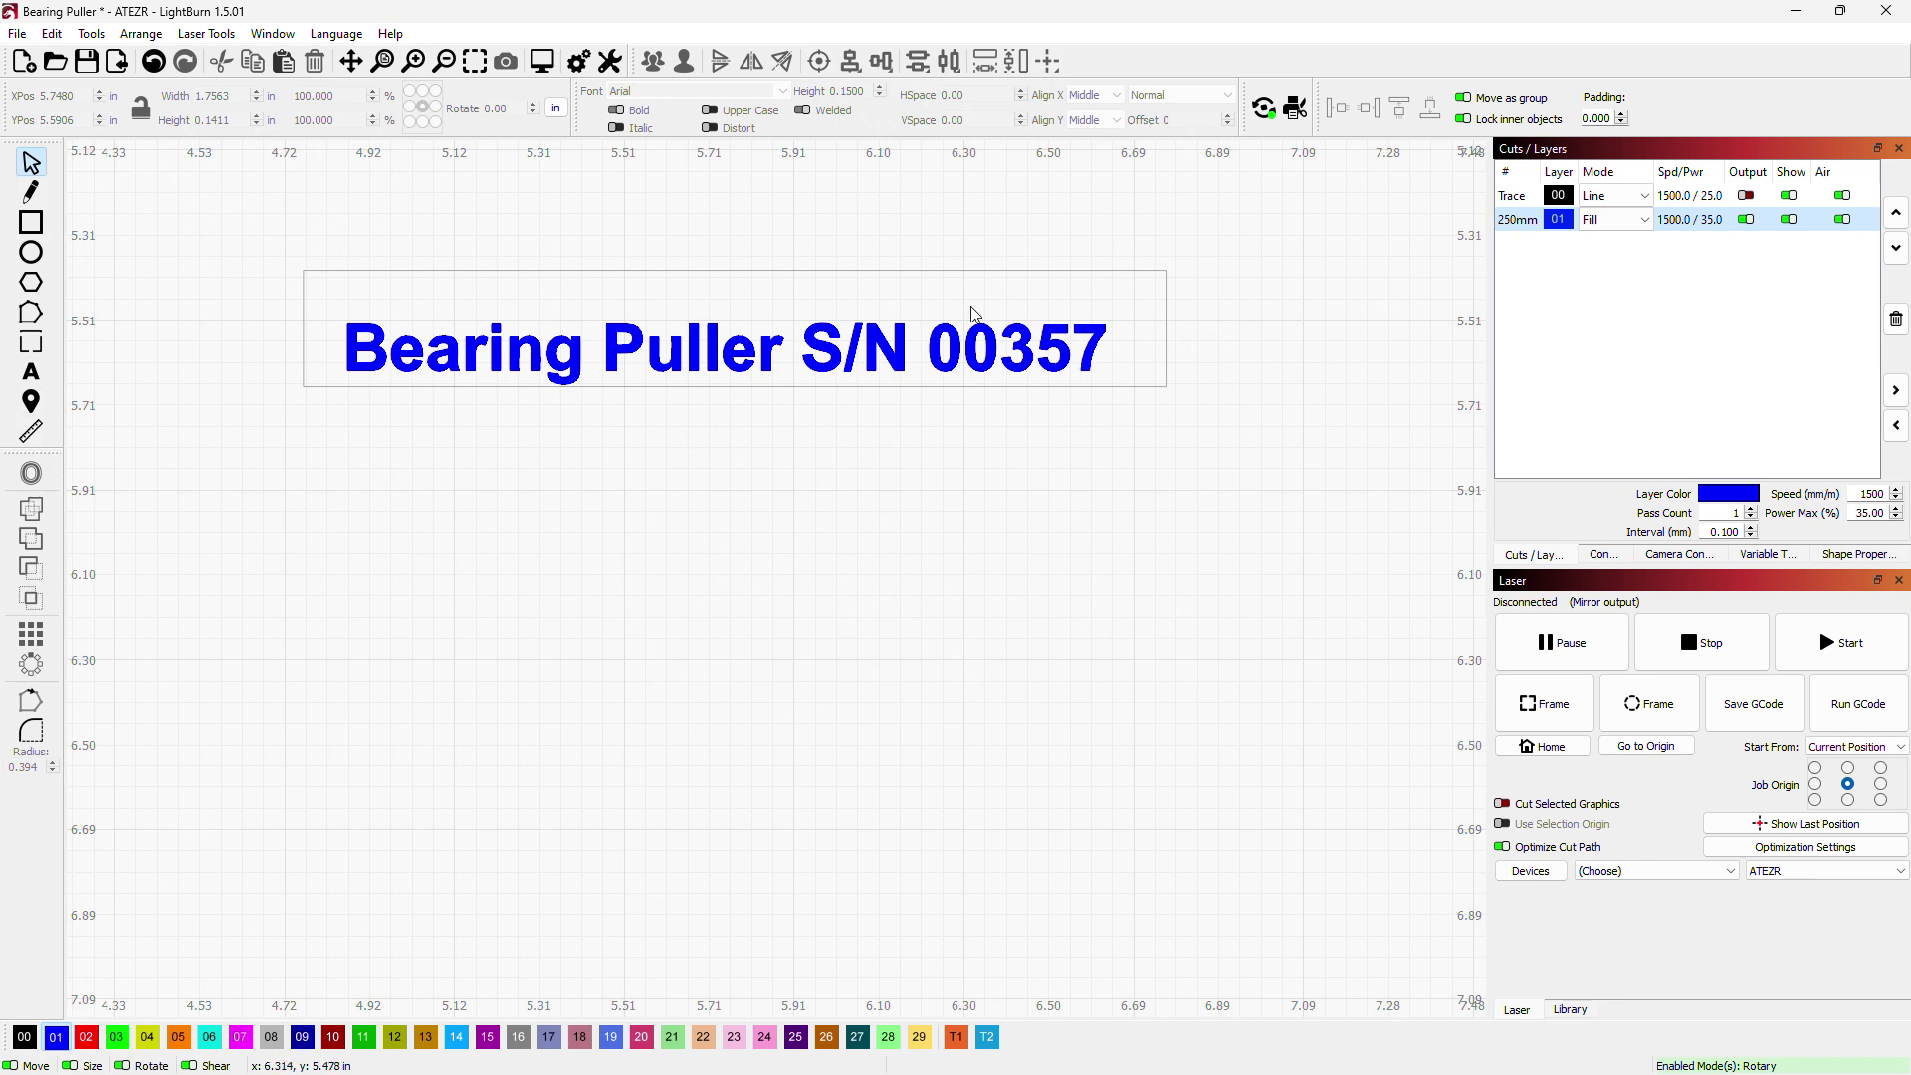
Step: Select the text and rectangle together and align their centers
drag(262, 250, 1140, 415)
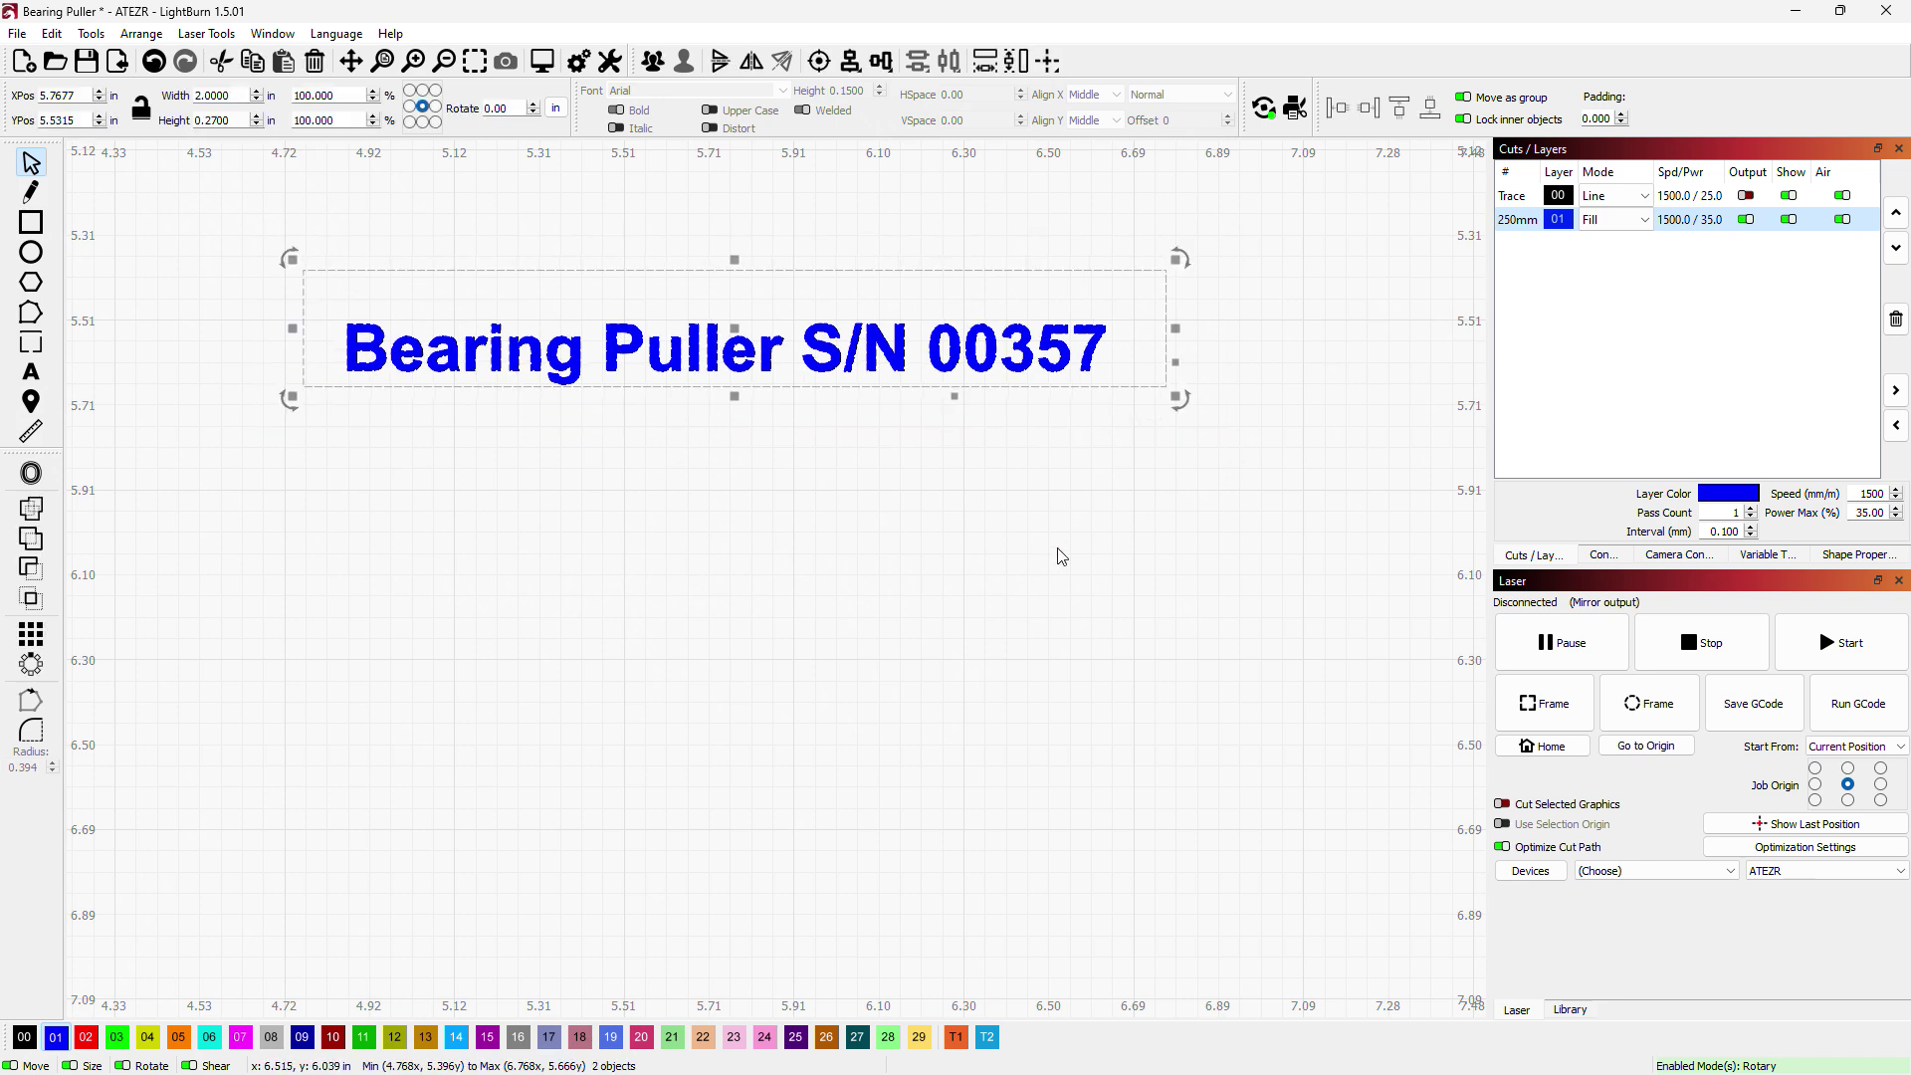
click(821, 62)
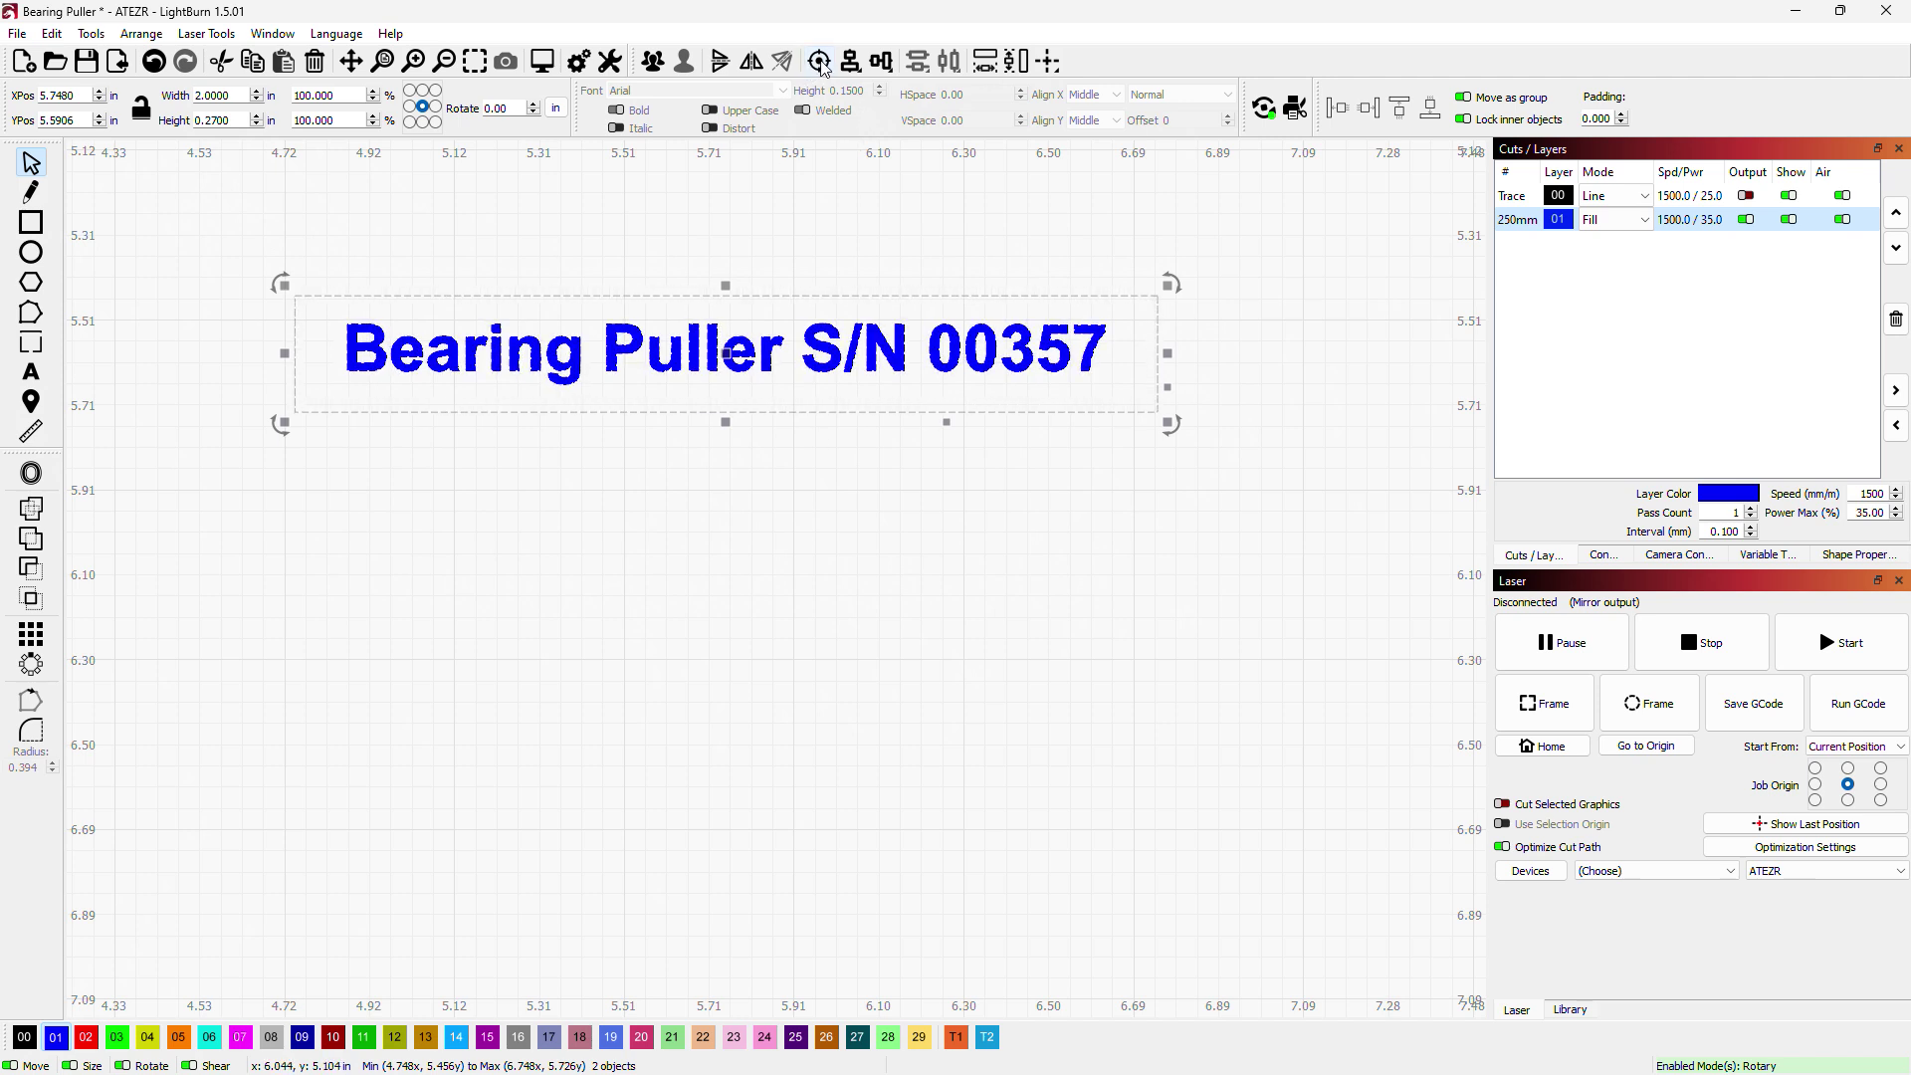
click(1011, 527)
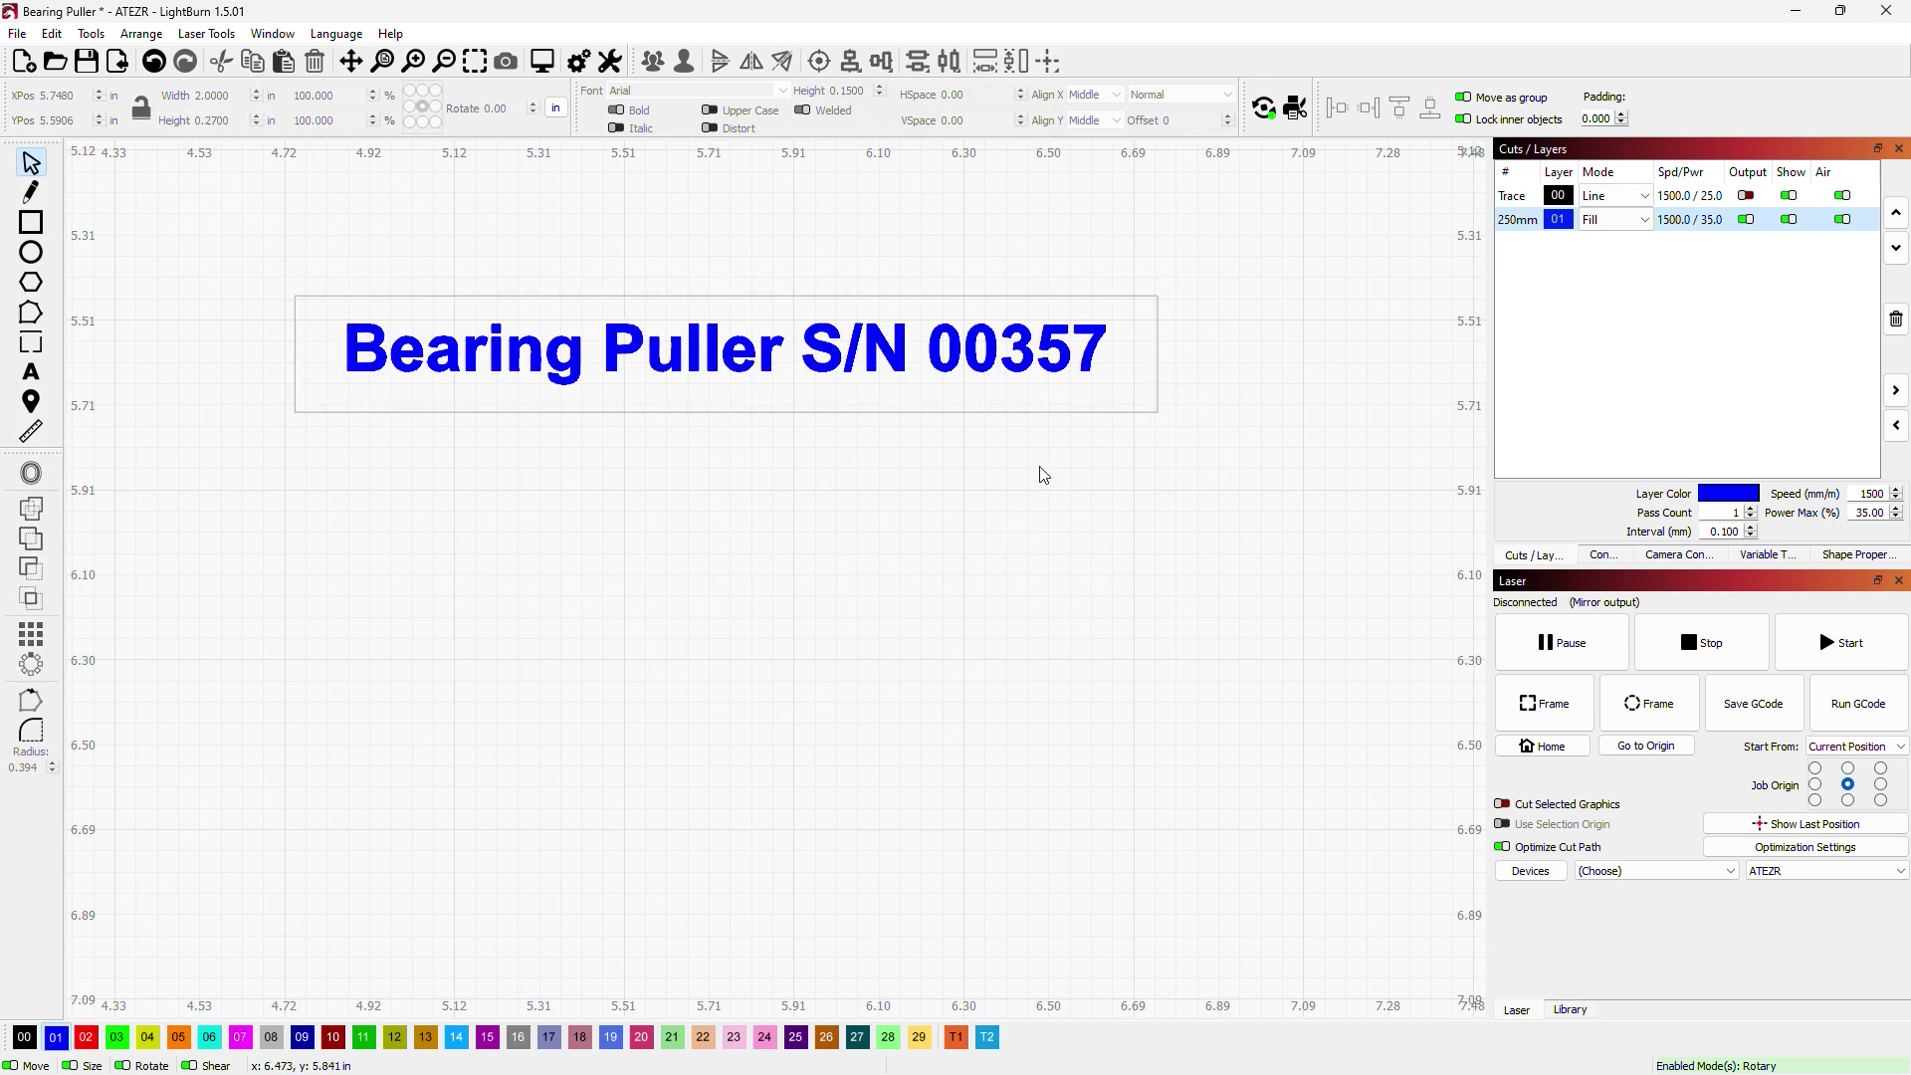
scroll(1045, 490, up, 1)
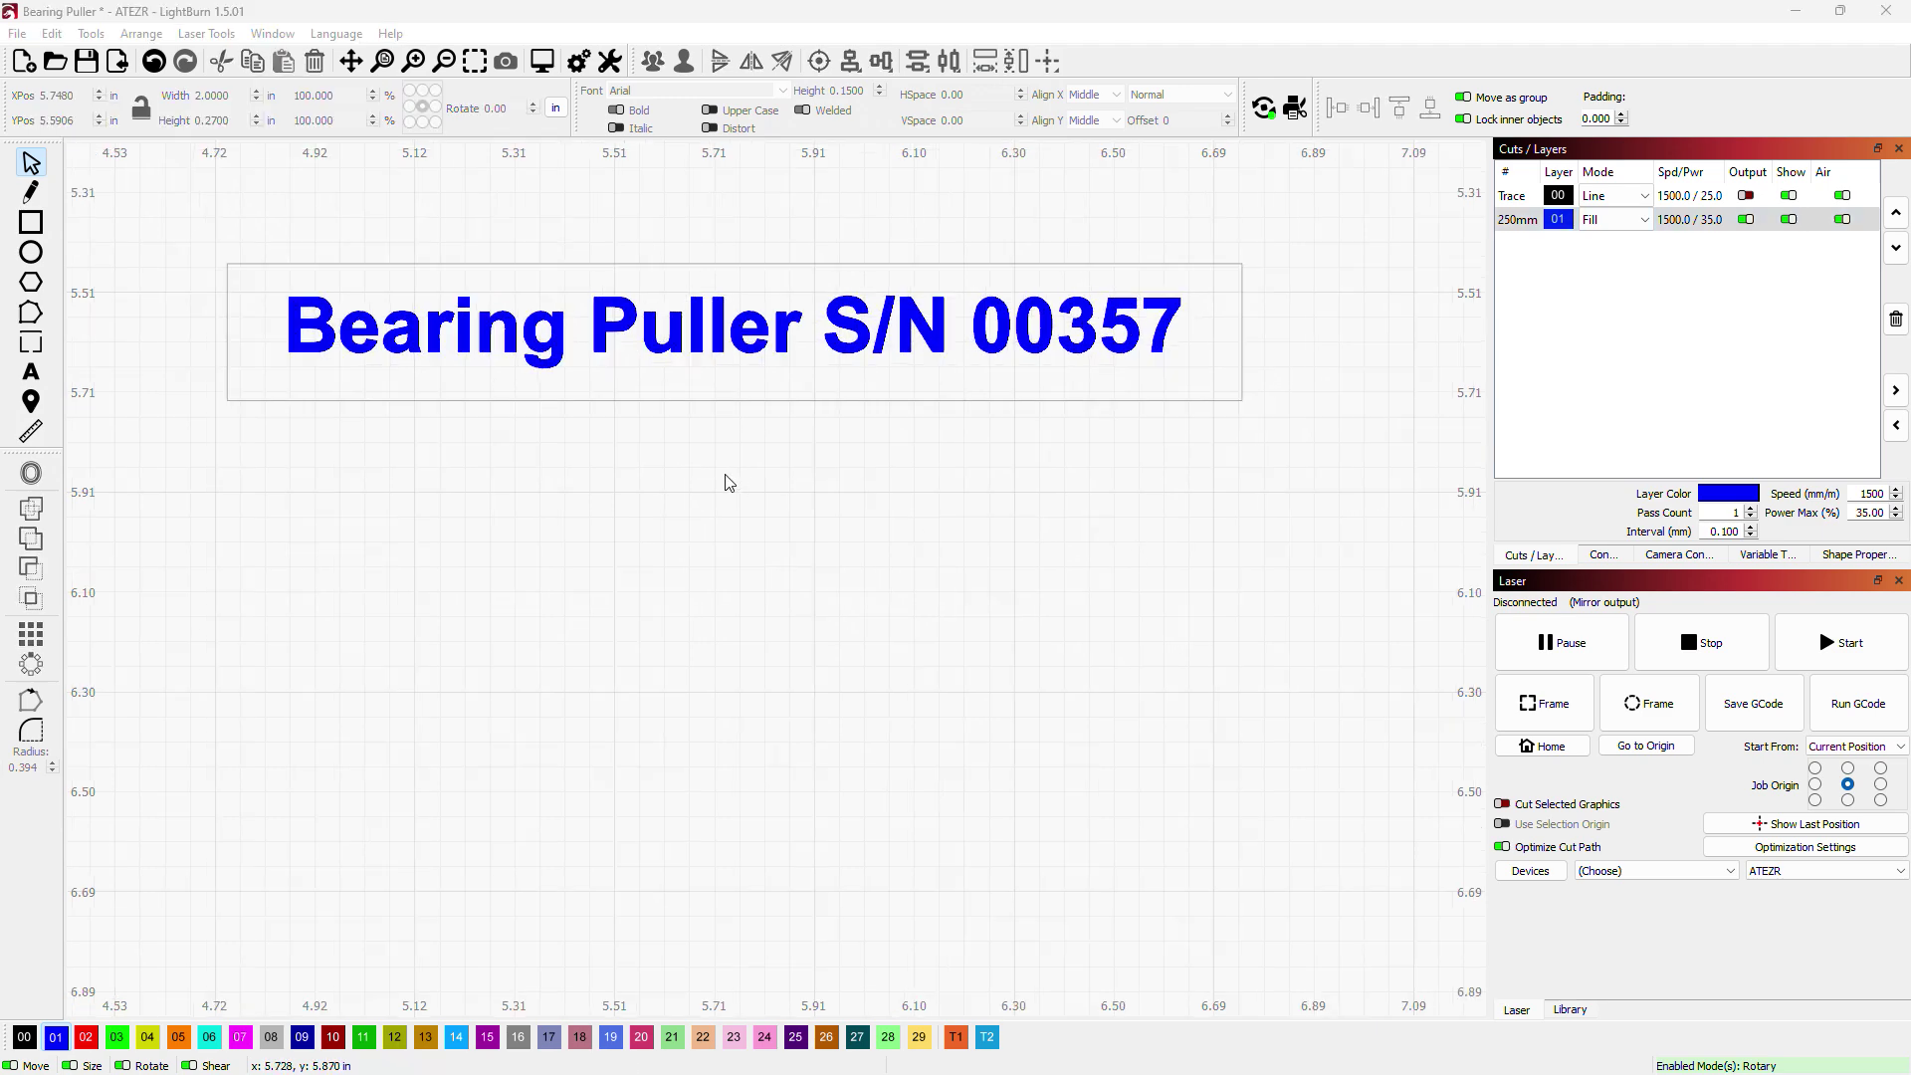
Step: Rotate the text and its frame 90° so they stand vertical at 0.27 × 2.0 inches
scroll(725, 482, down, 3)
scroll(515, 416, up, 2)
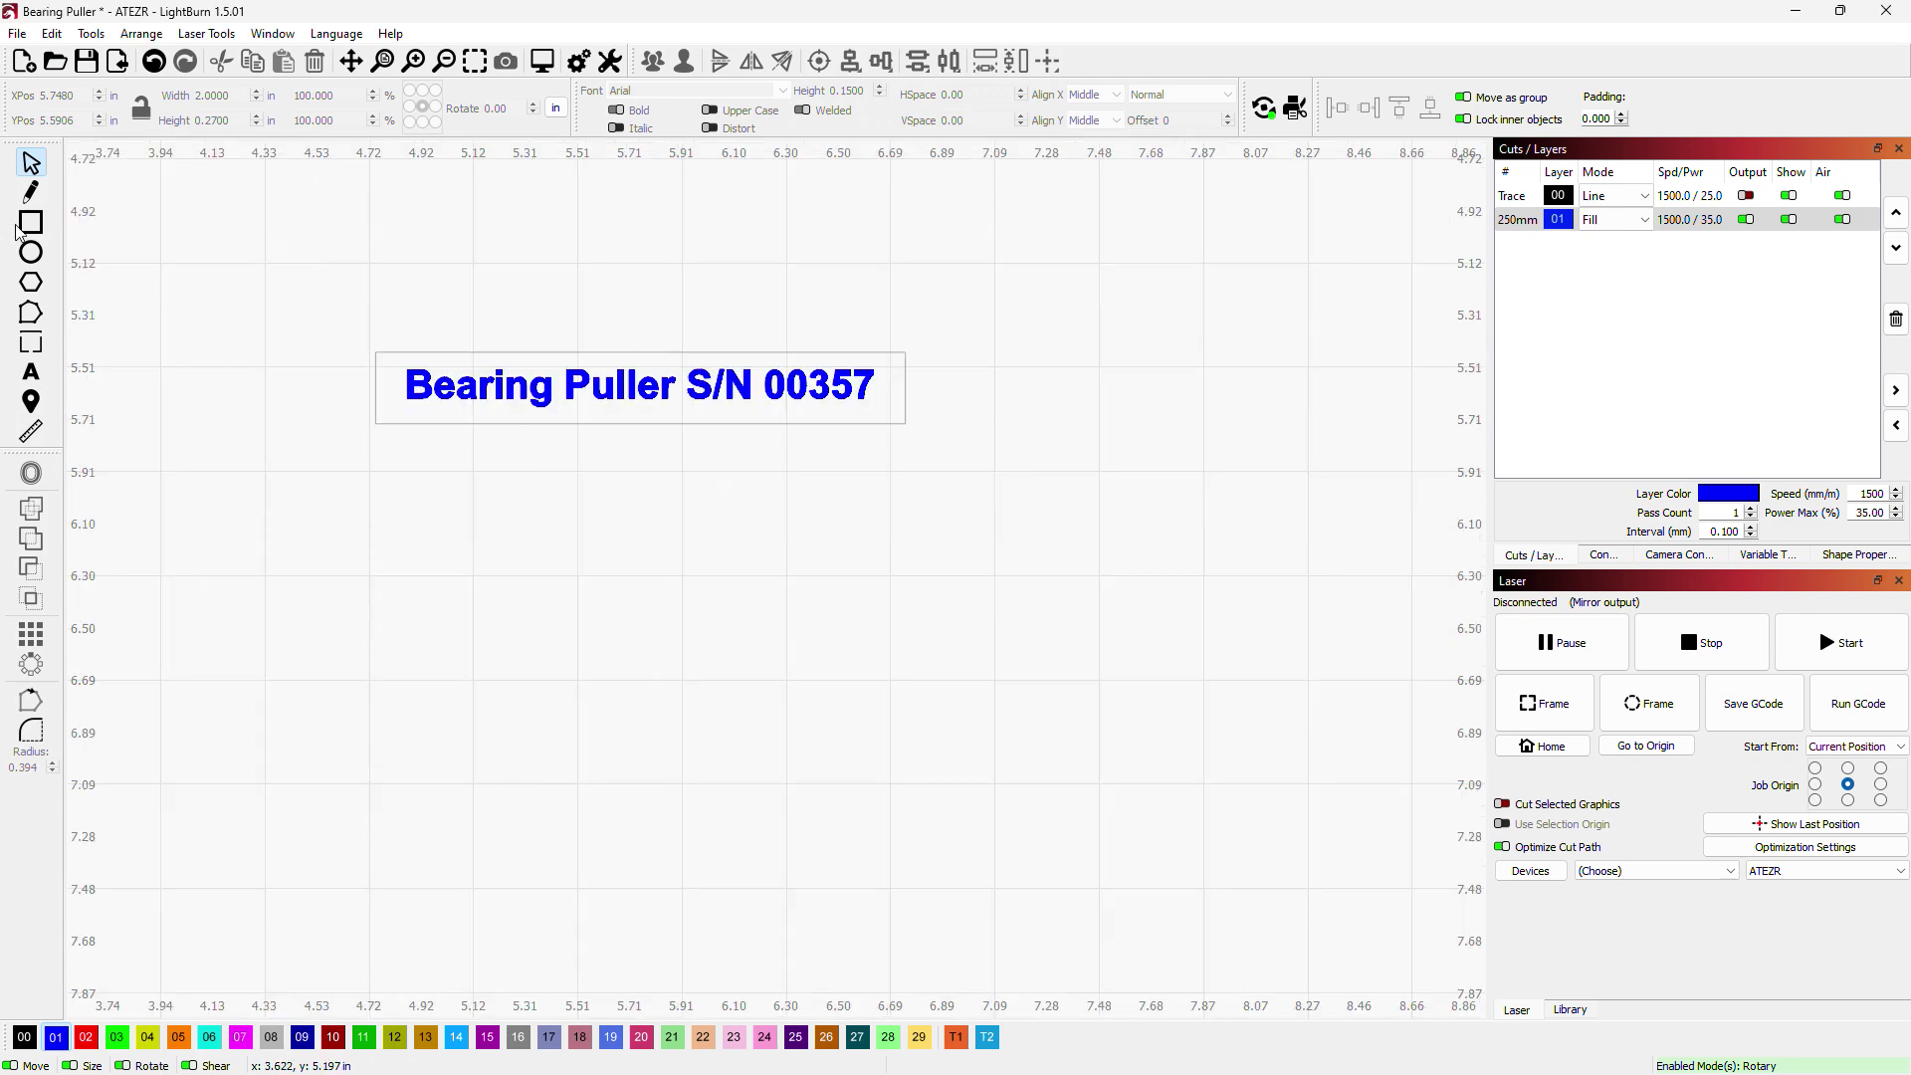
drag(332, 335, 988, 474)
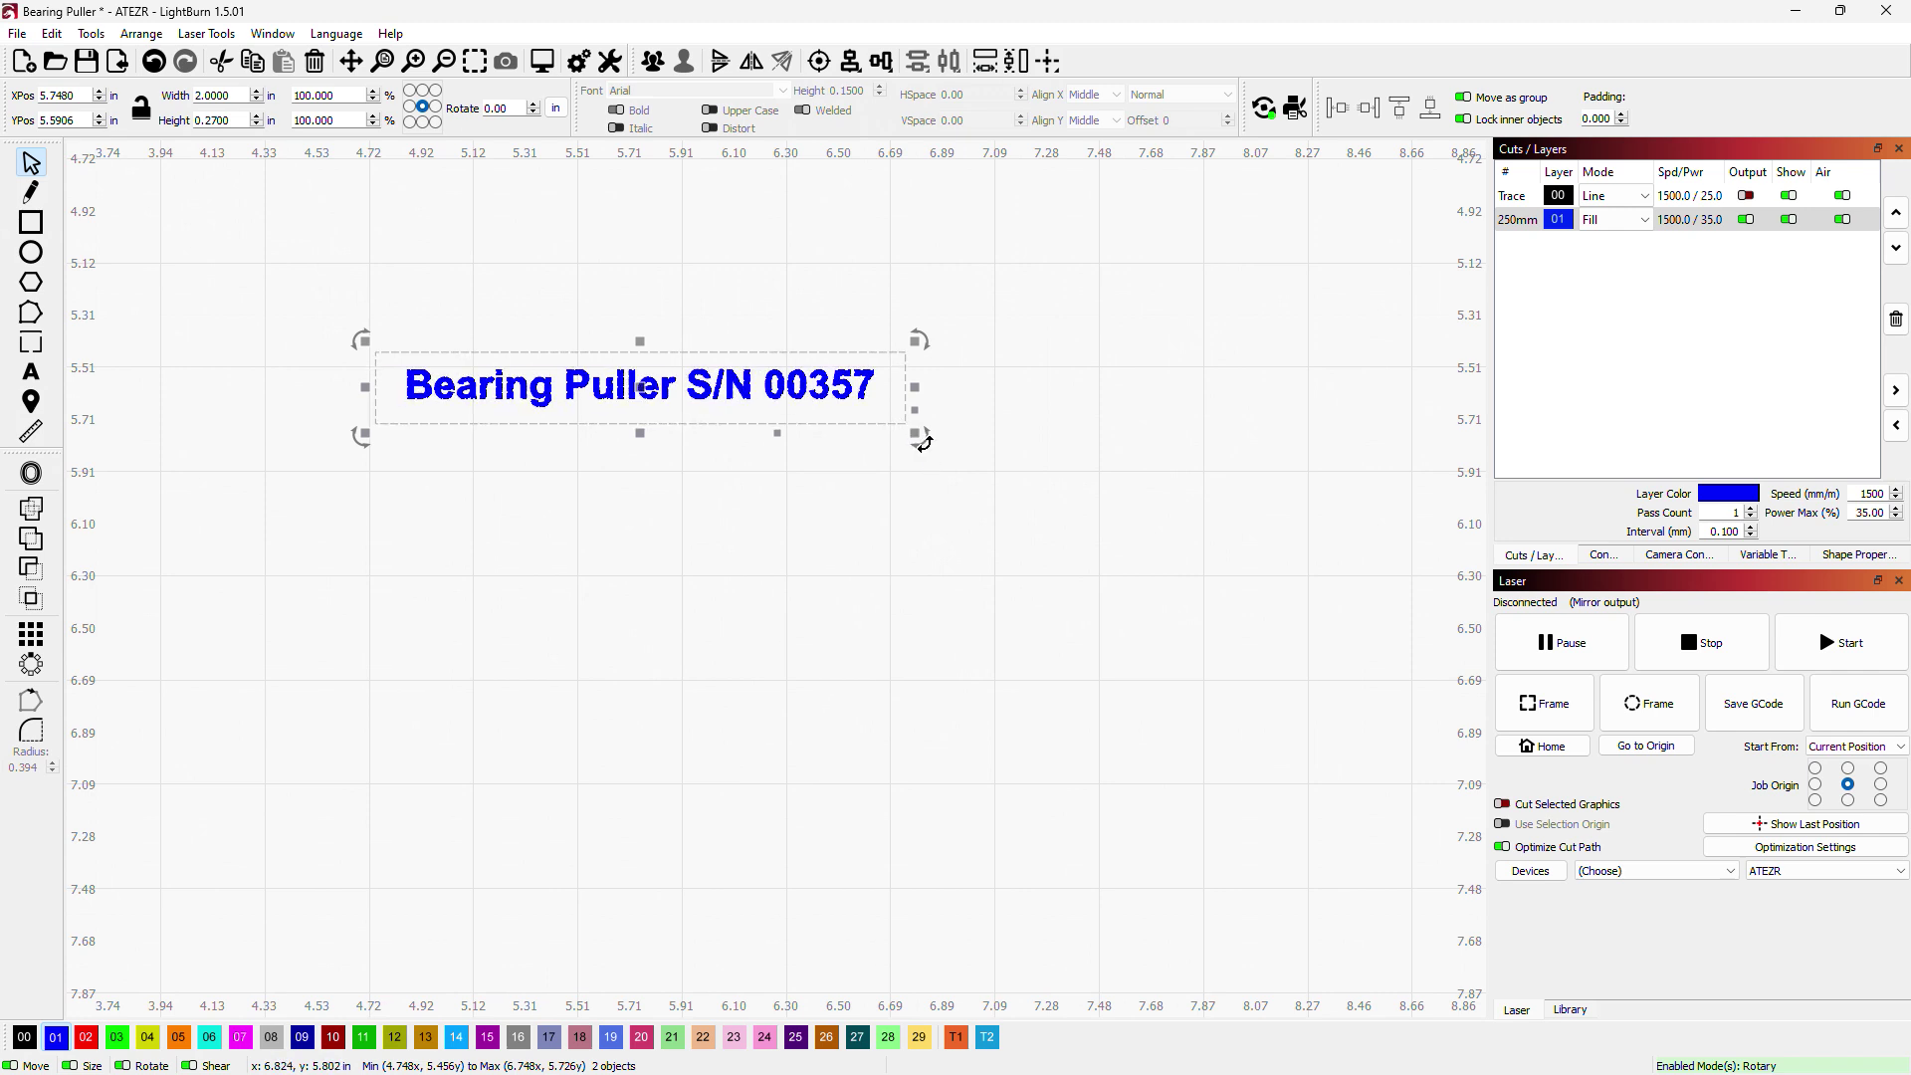
drag(926, 440, 700, 213)
scroll(945, 403, down, 1)
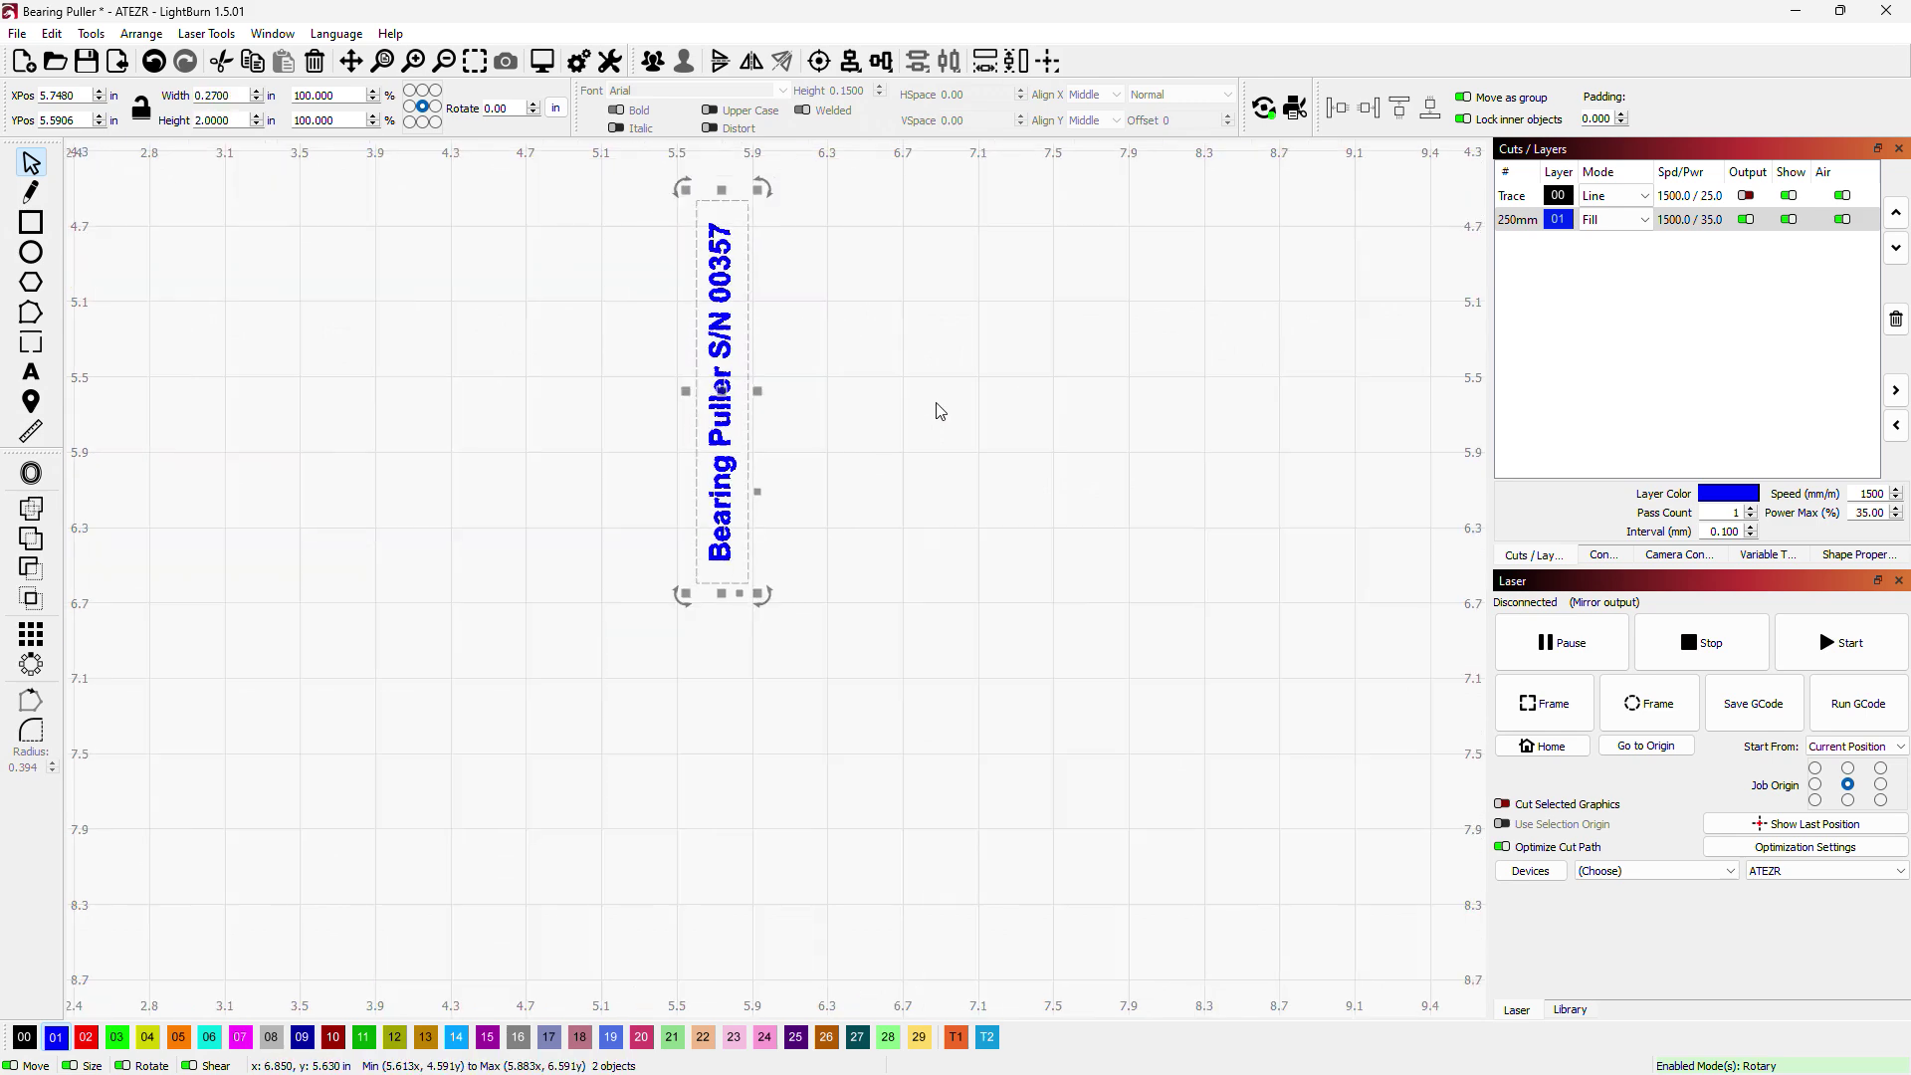
click(854, 300)
scroll(920, 330, down, 1)
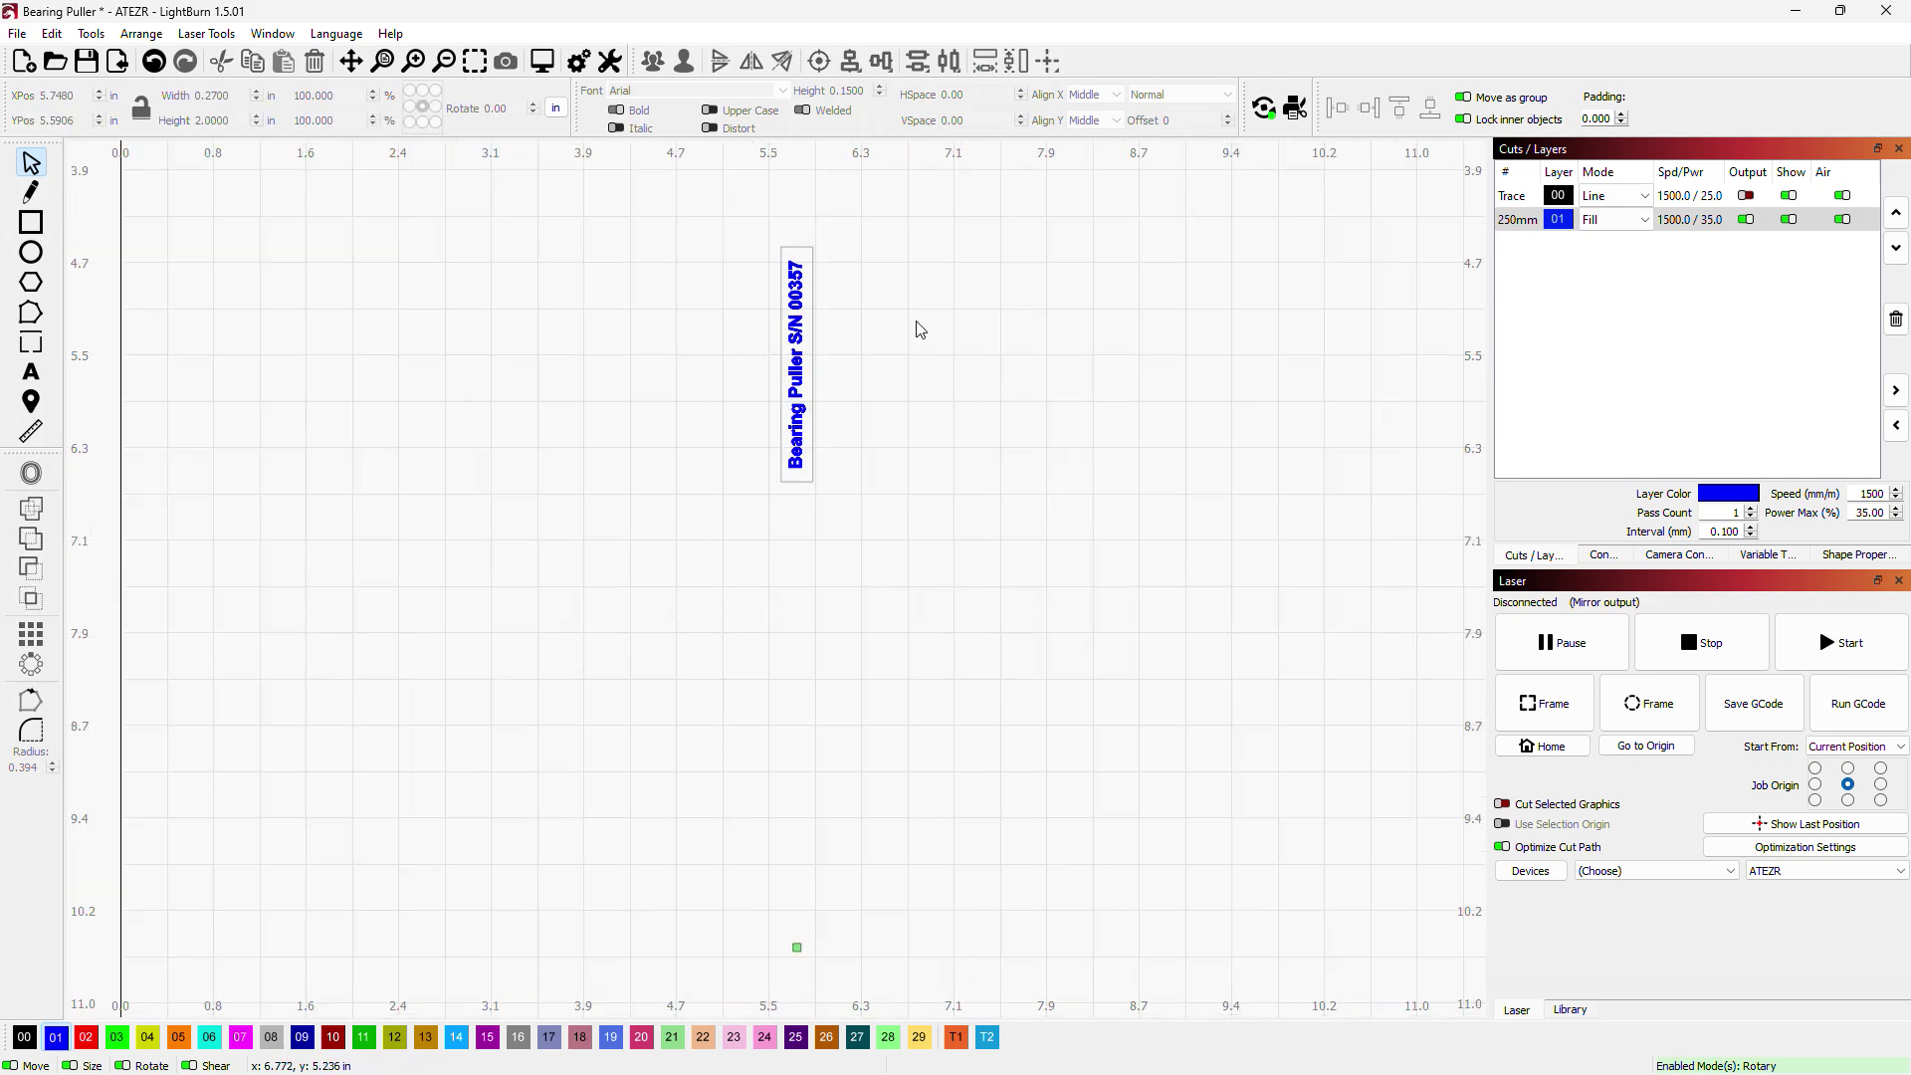
scroll(920, 330, down, 4)
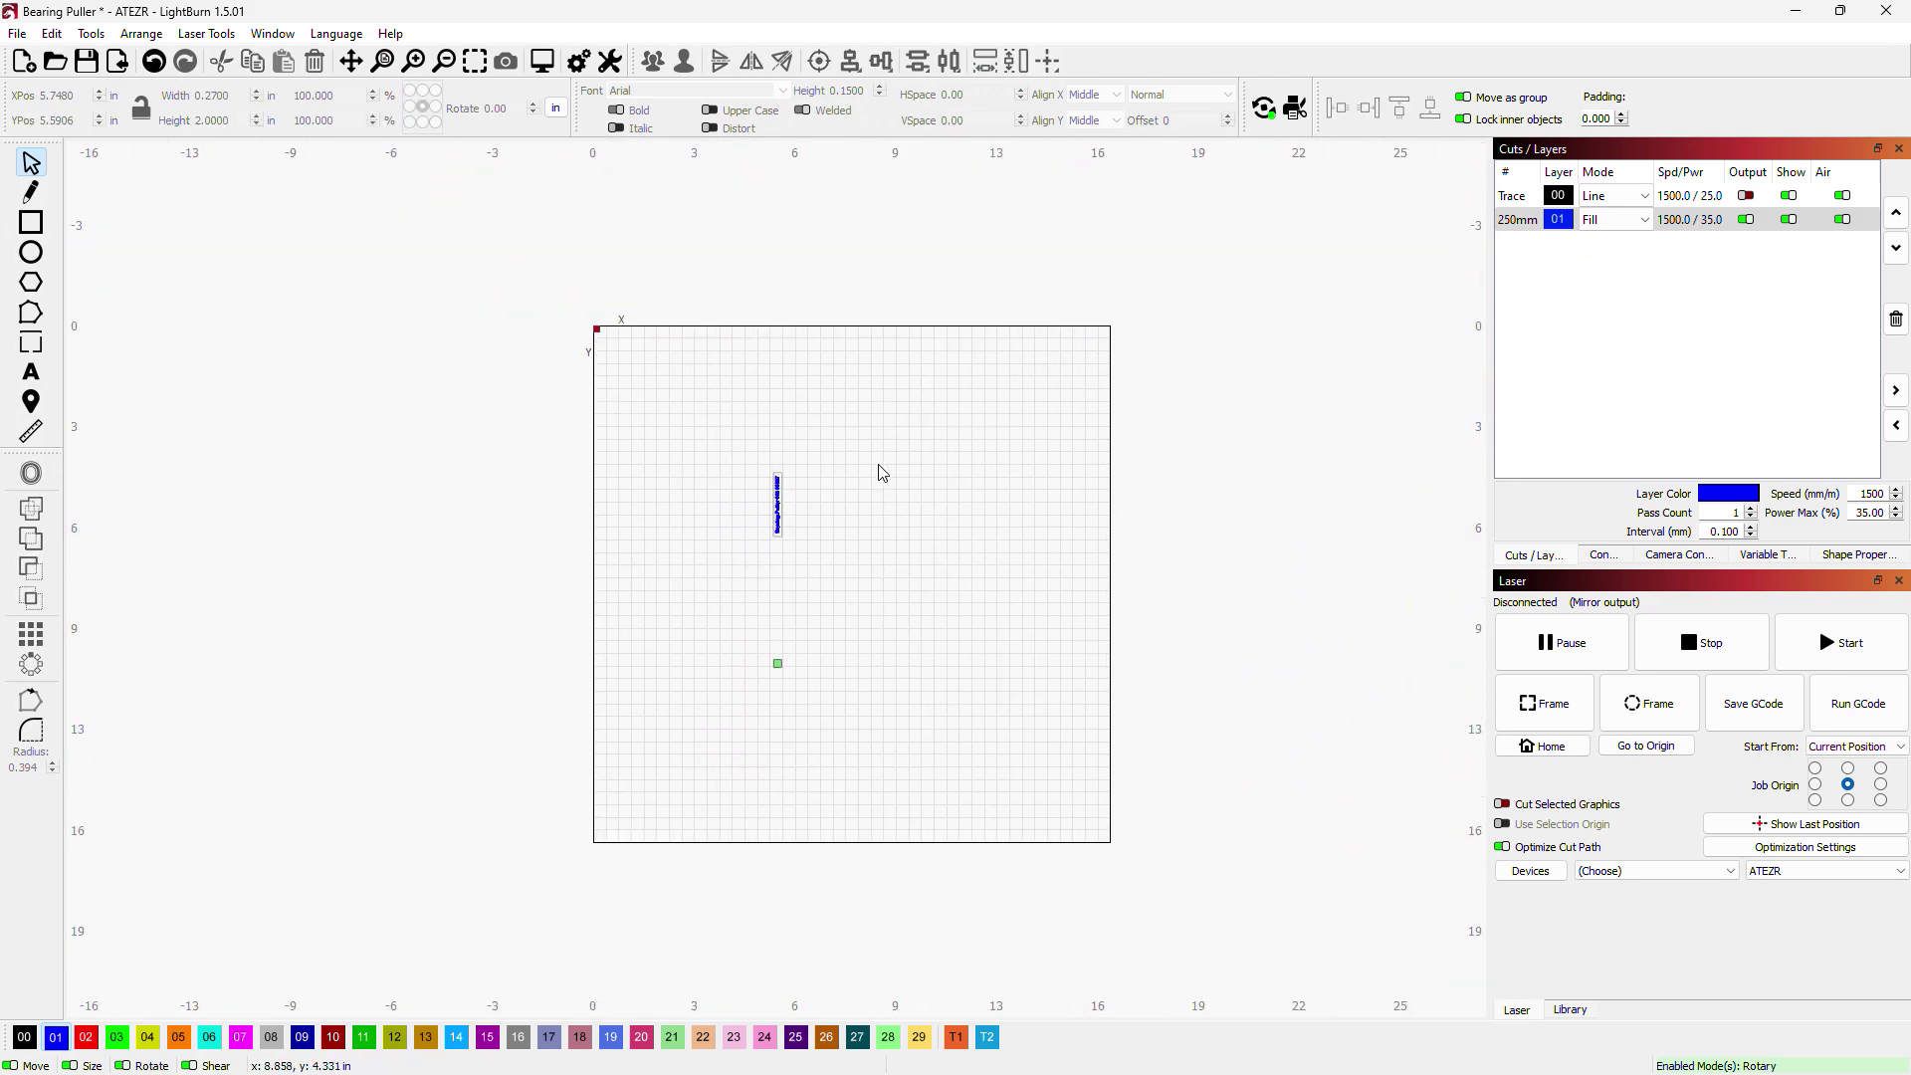
scroll(881, 472, up, 4)
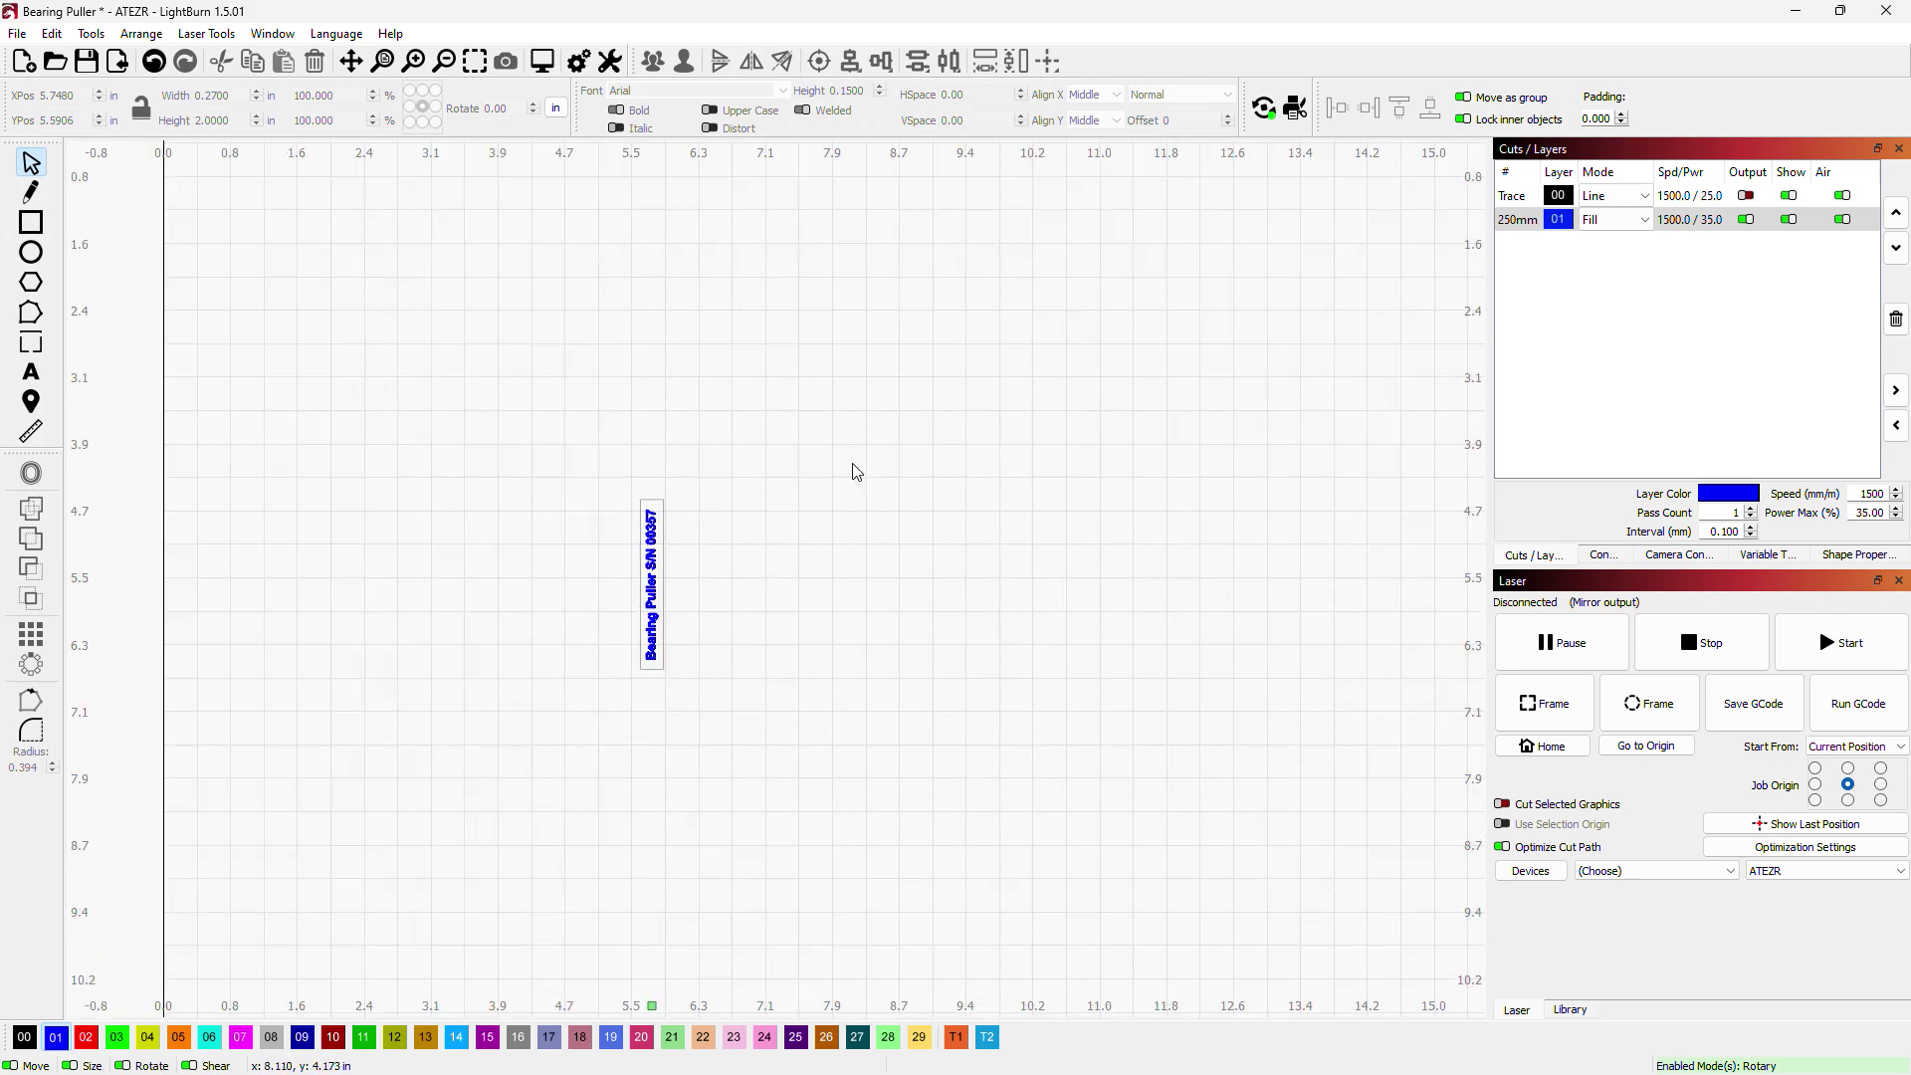
scroll(856, 472, down, 1)
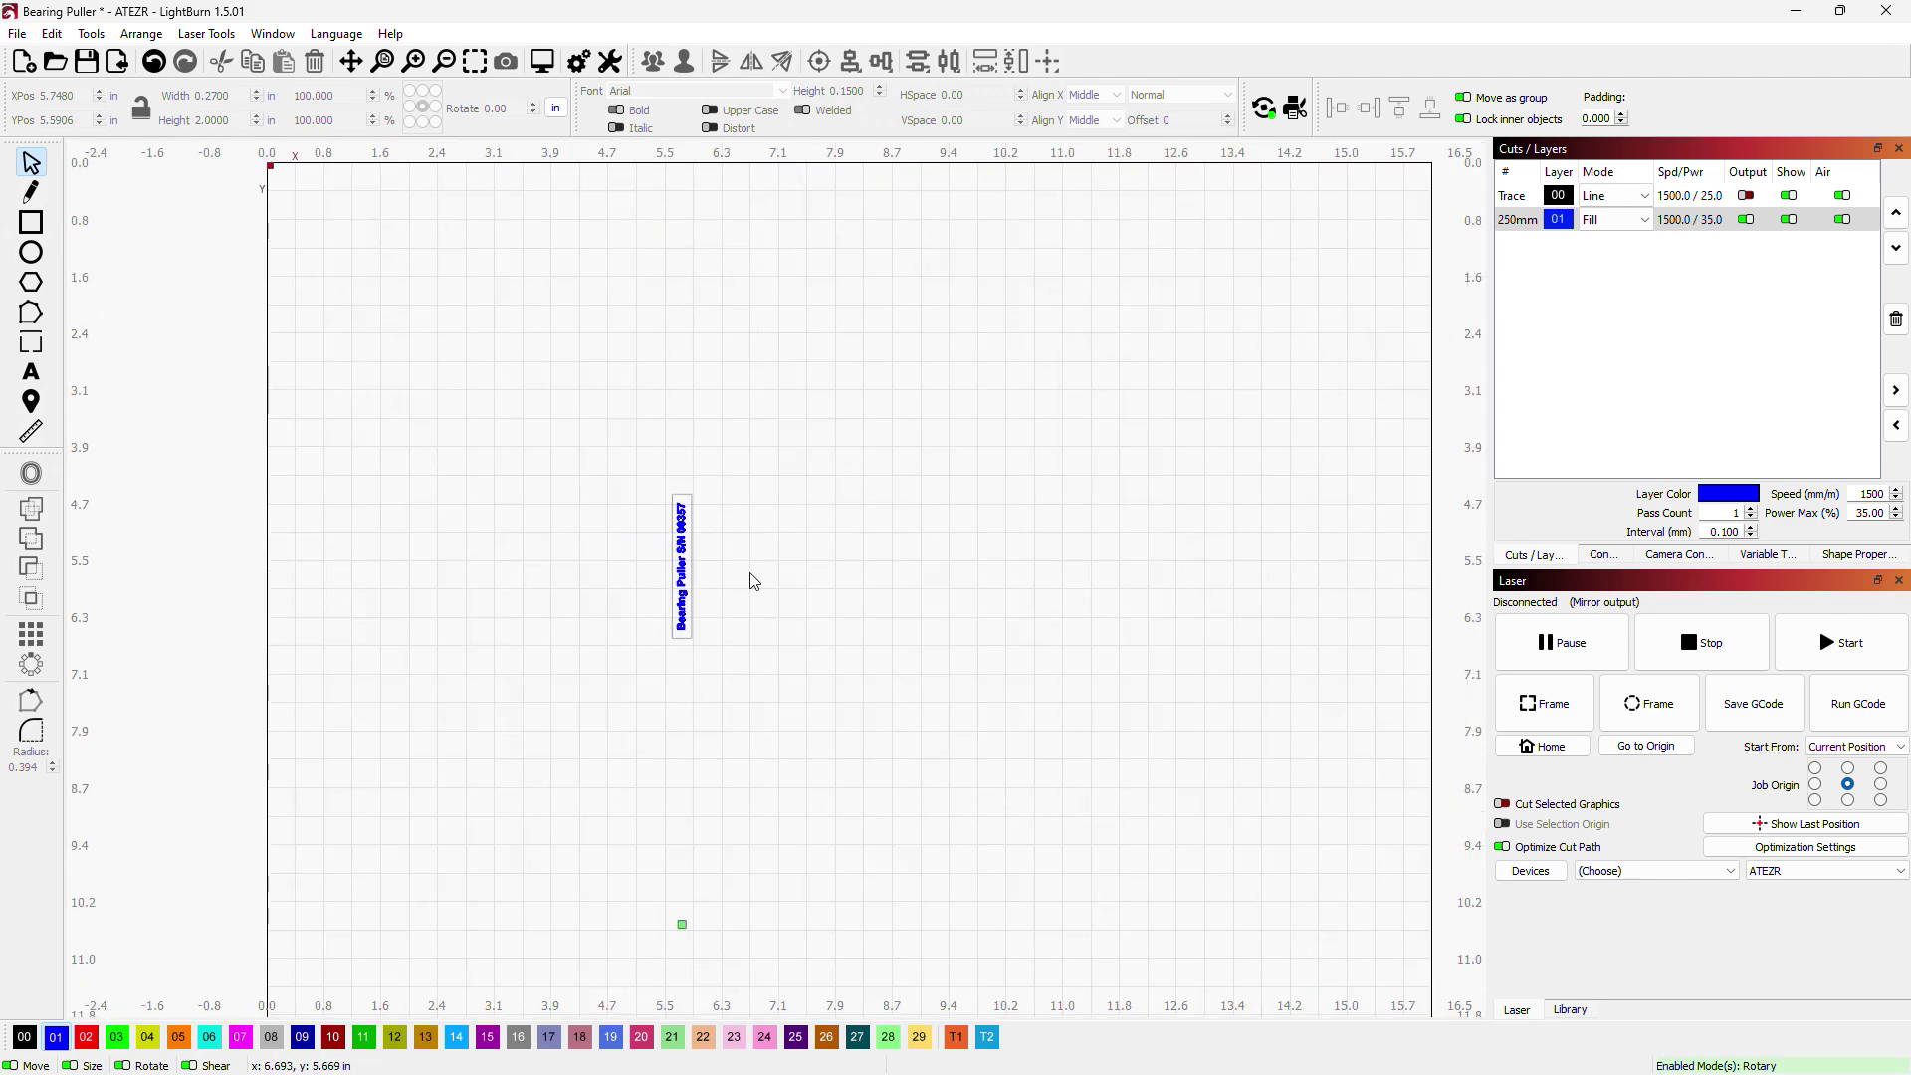
click(1263, 108)
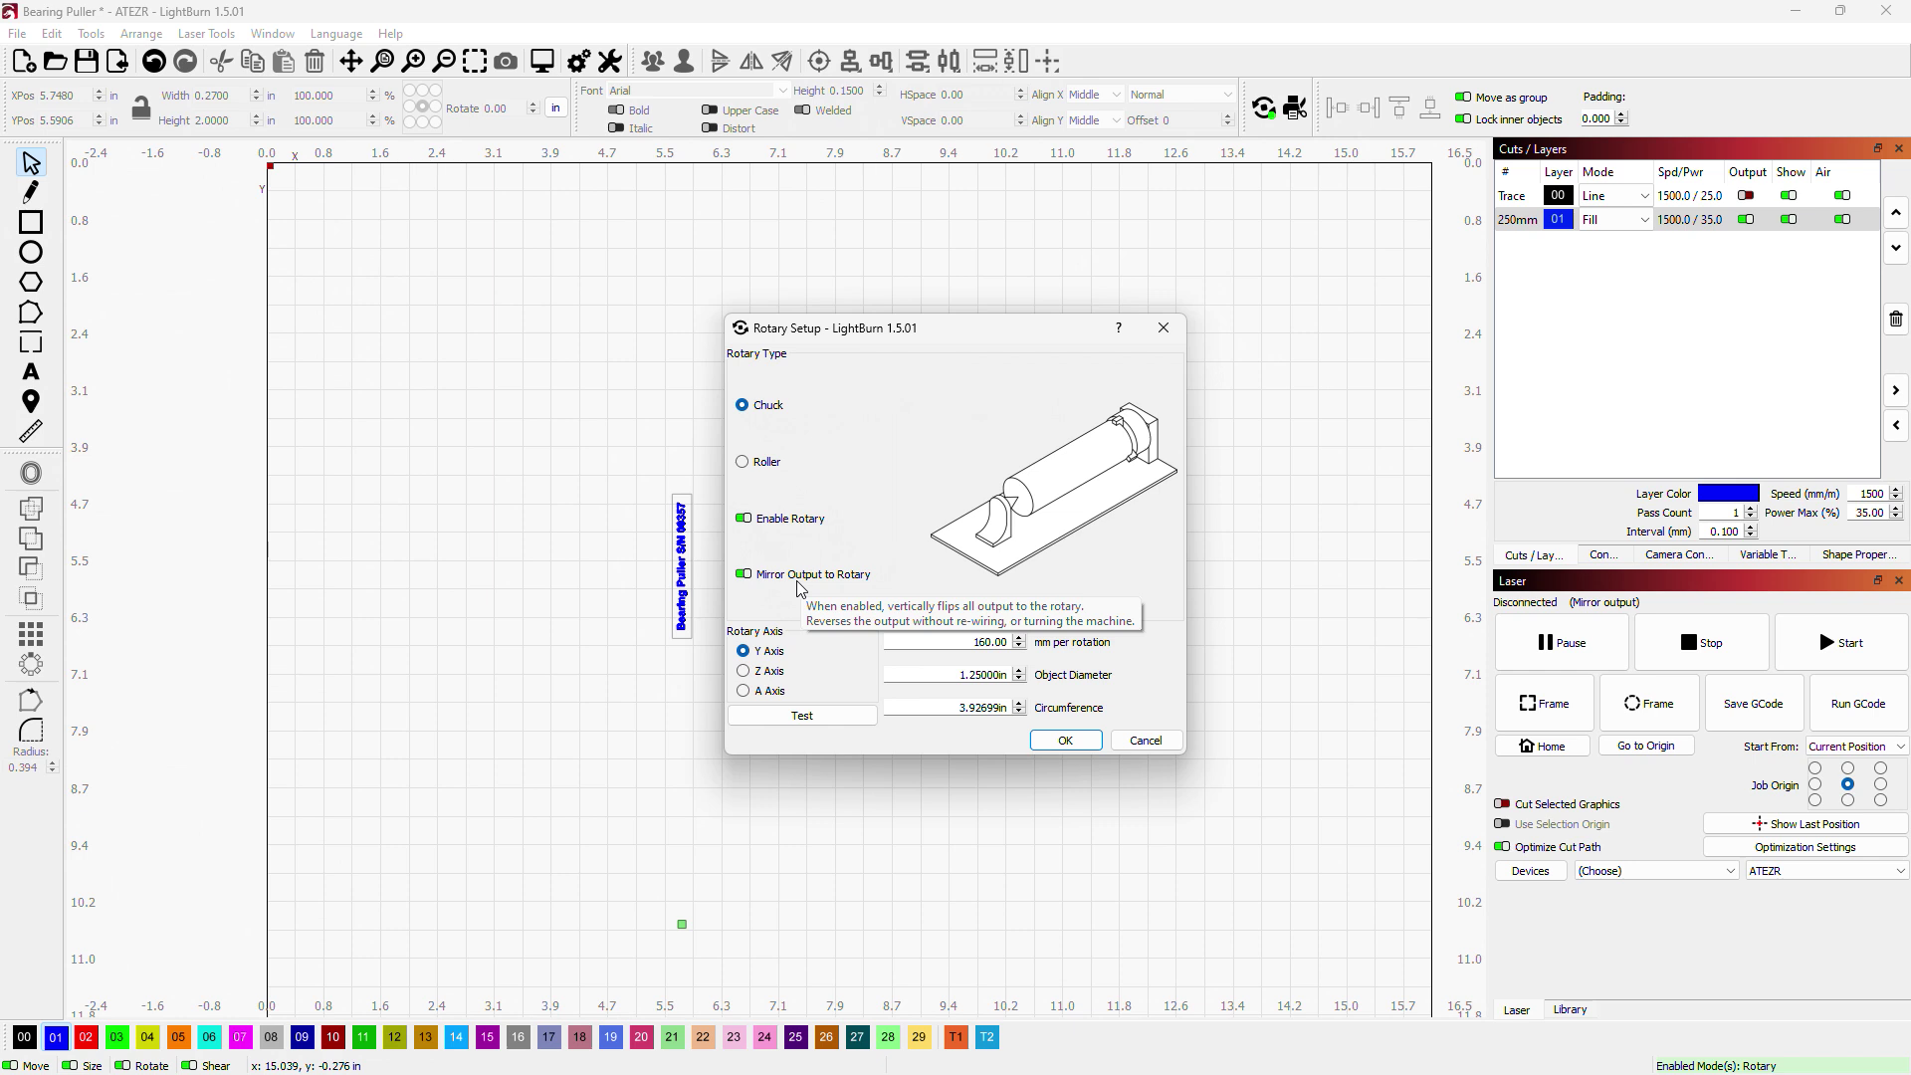
Step: In Rotary Setup, keep Mirror Output to Rotary enabled, set Object Diameter to 1 inch, and confirm
click(744, 575)
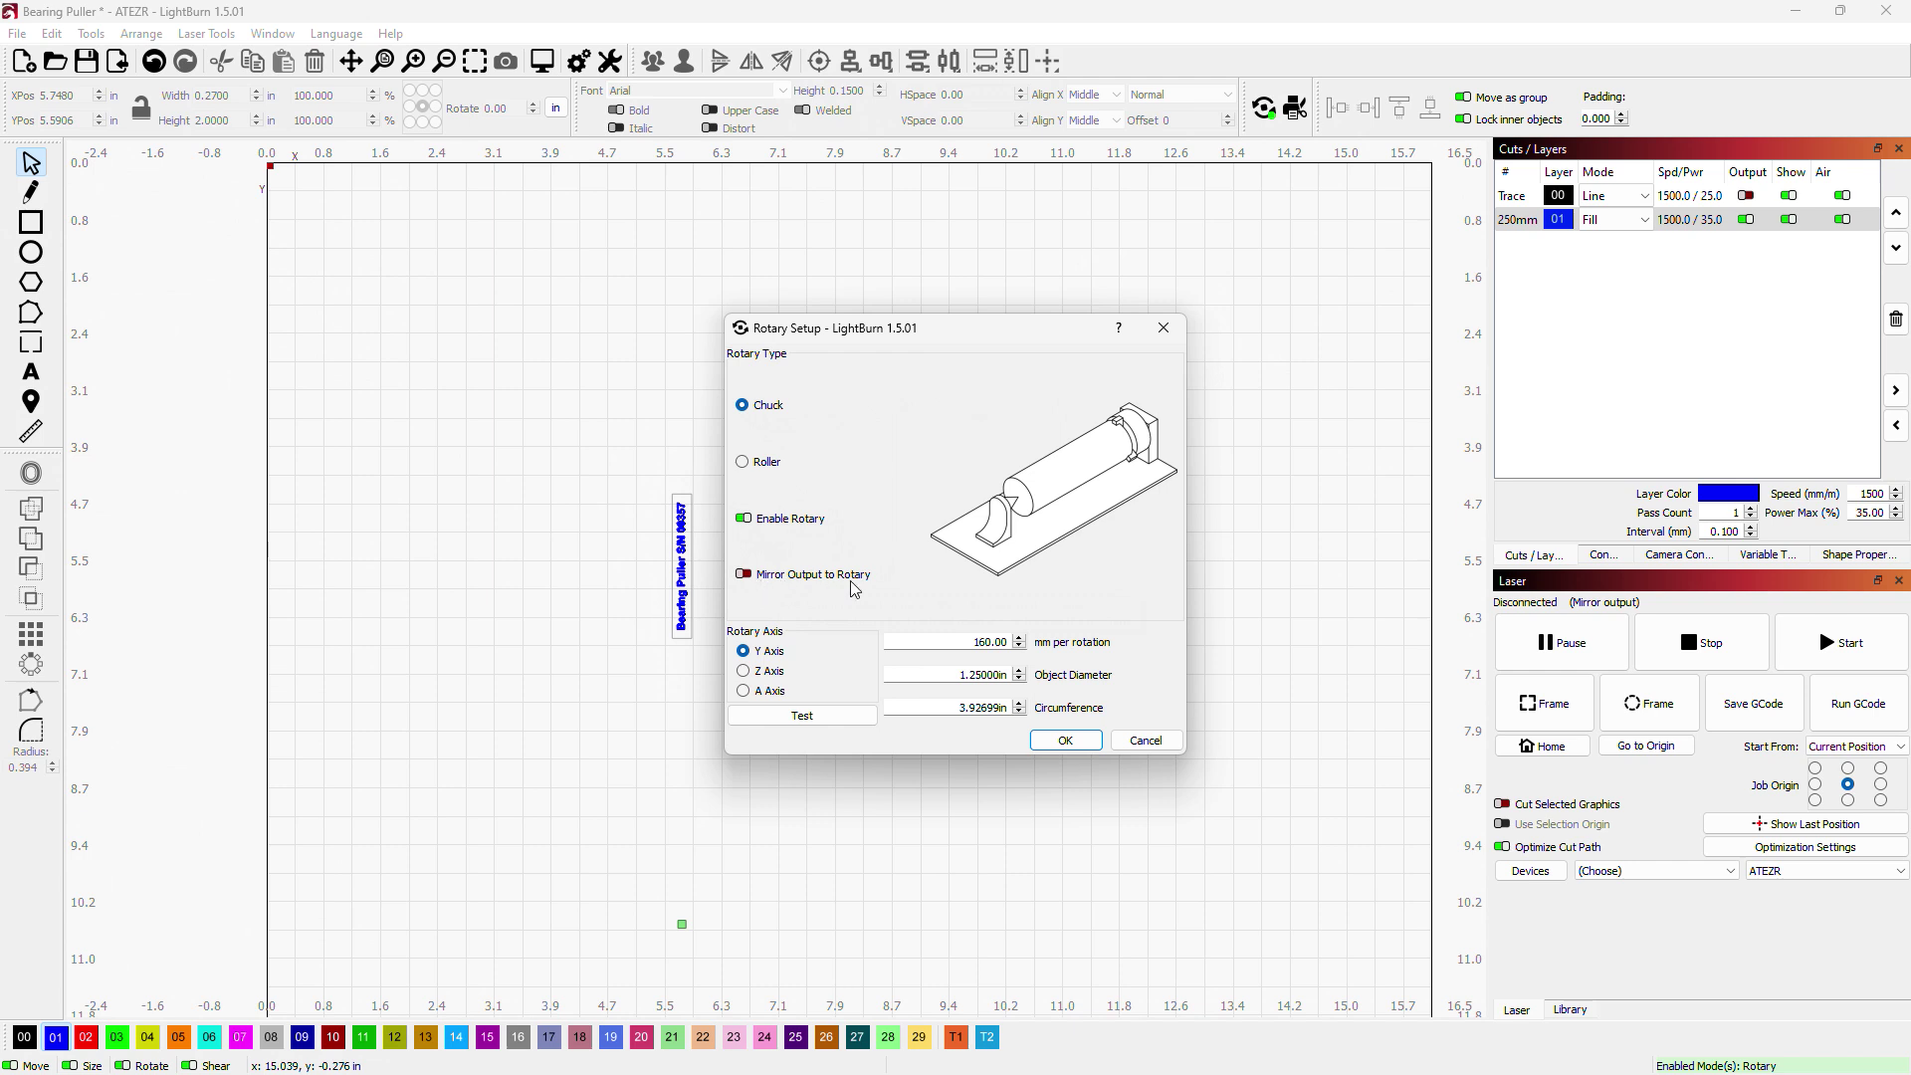
click(751, 577)
mouse_move(819, 584)
key(Tab)
text(1)
click(968, 641)
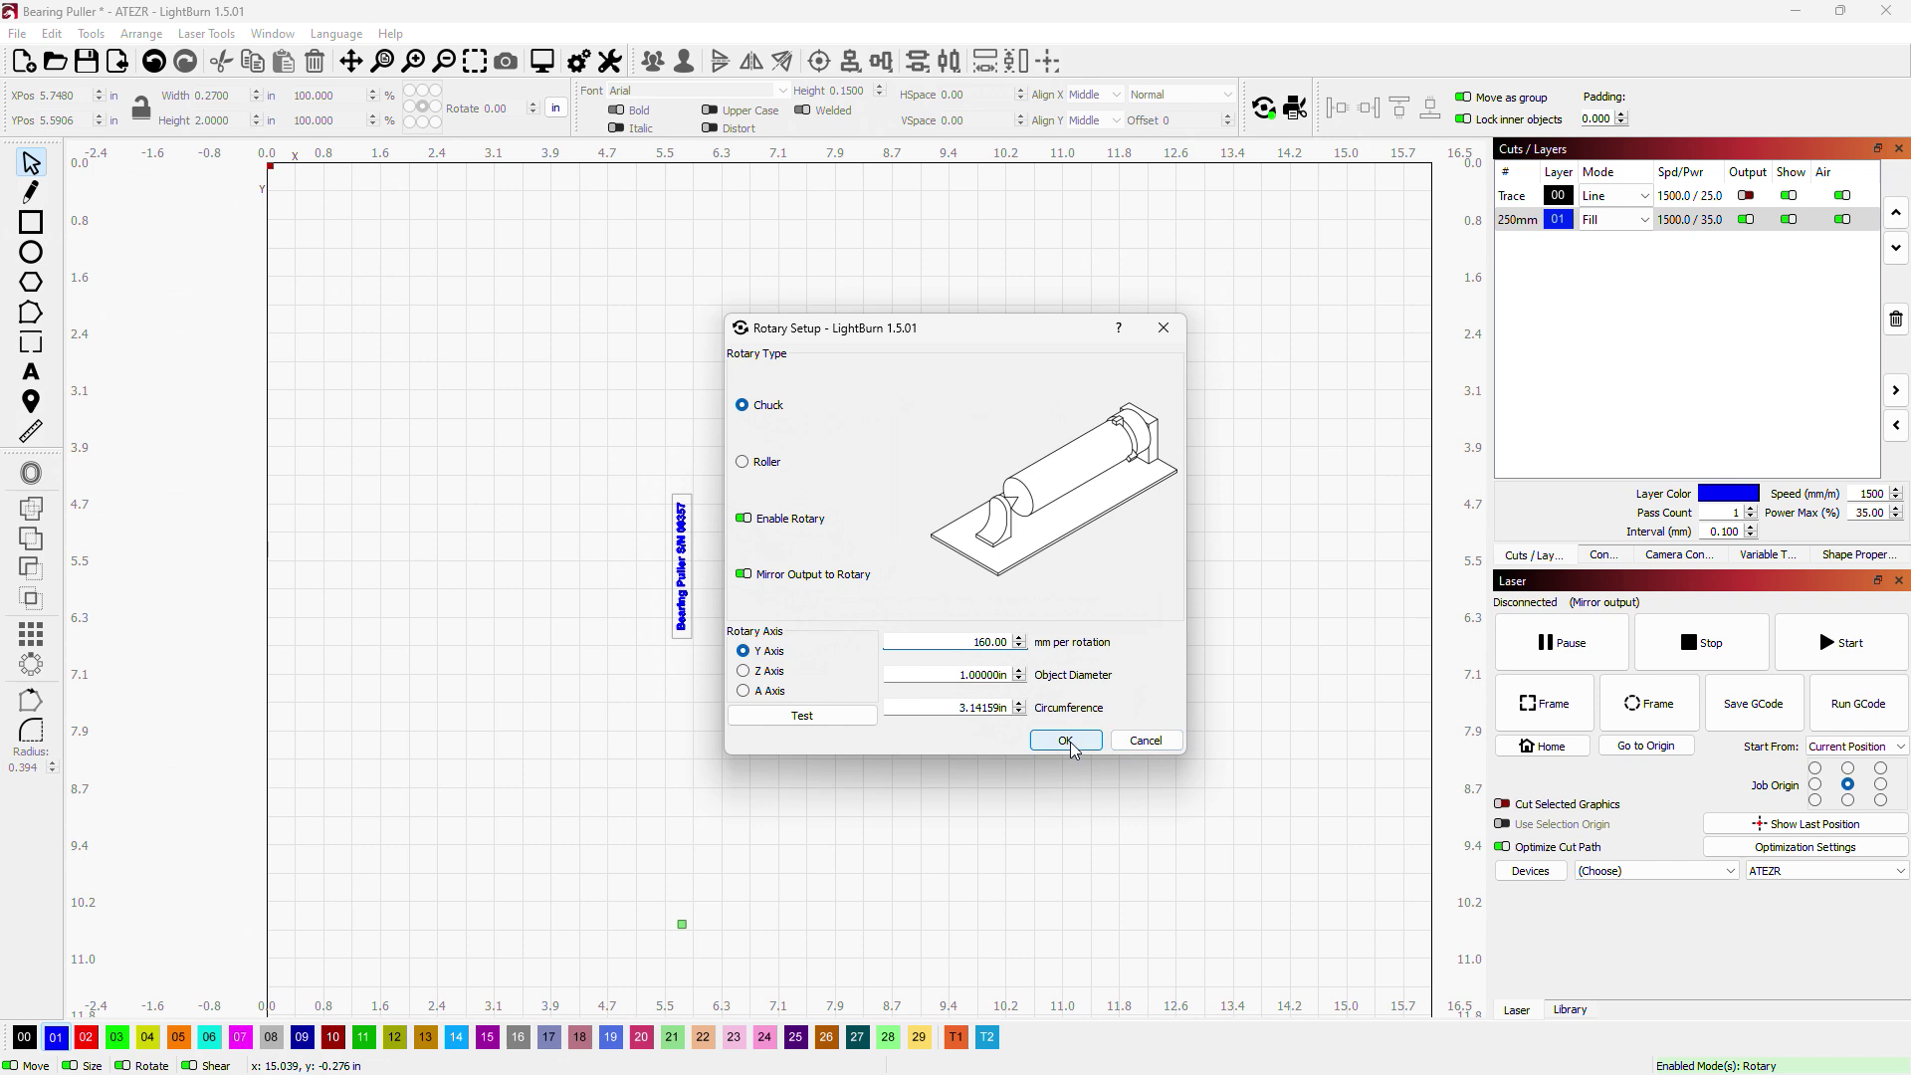
click(1065, 742)
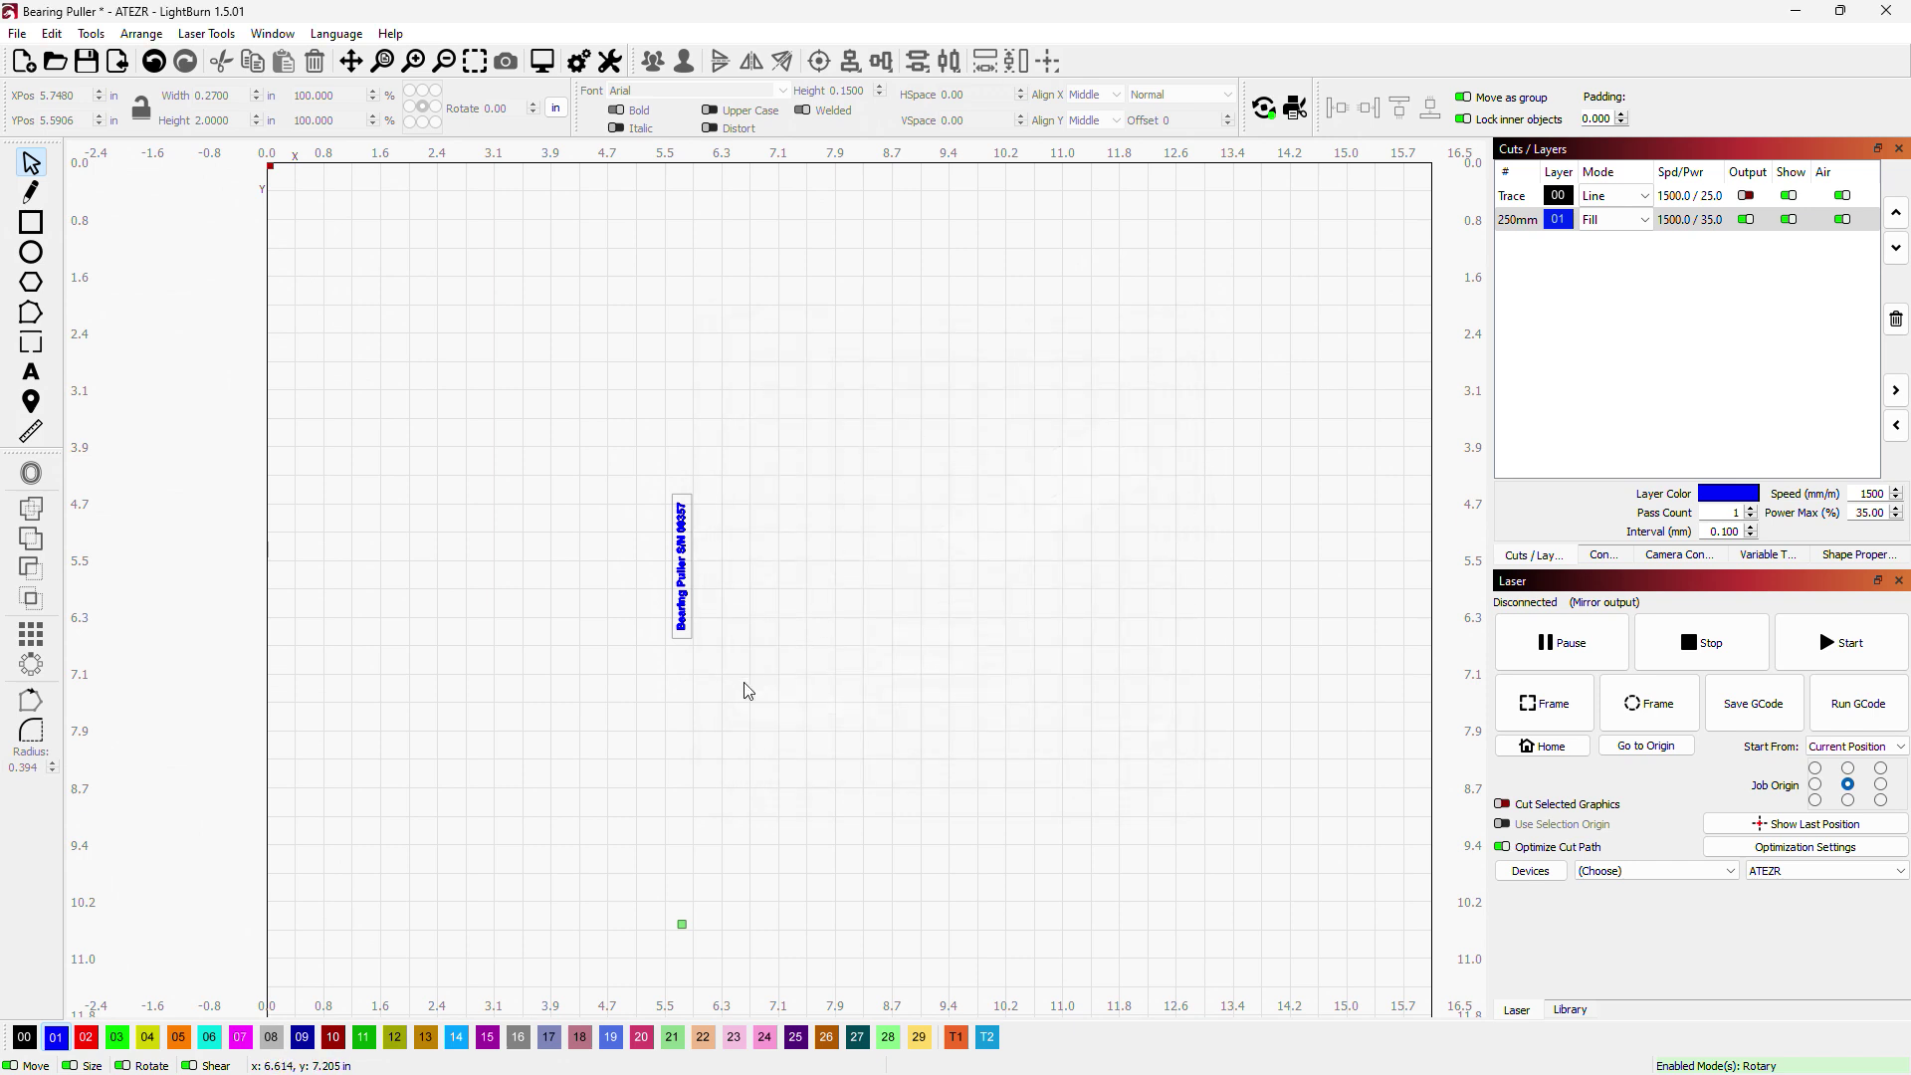
drag(719, 651, 648, 518)
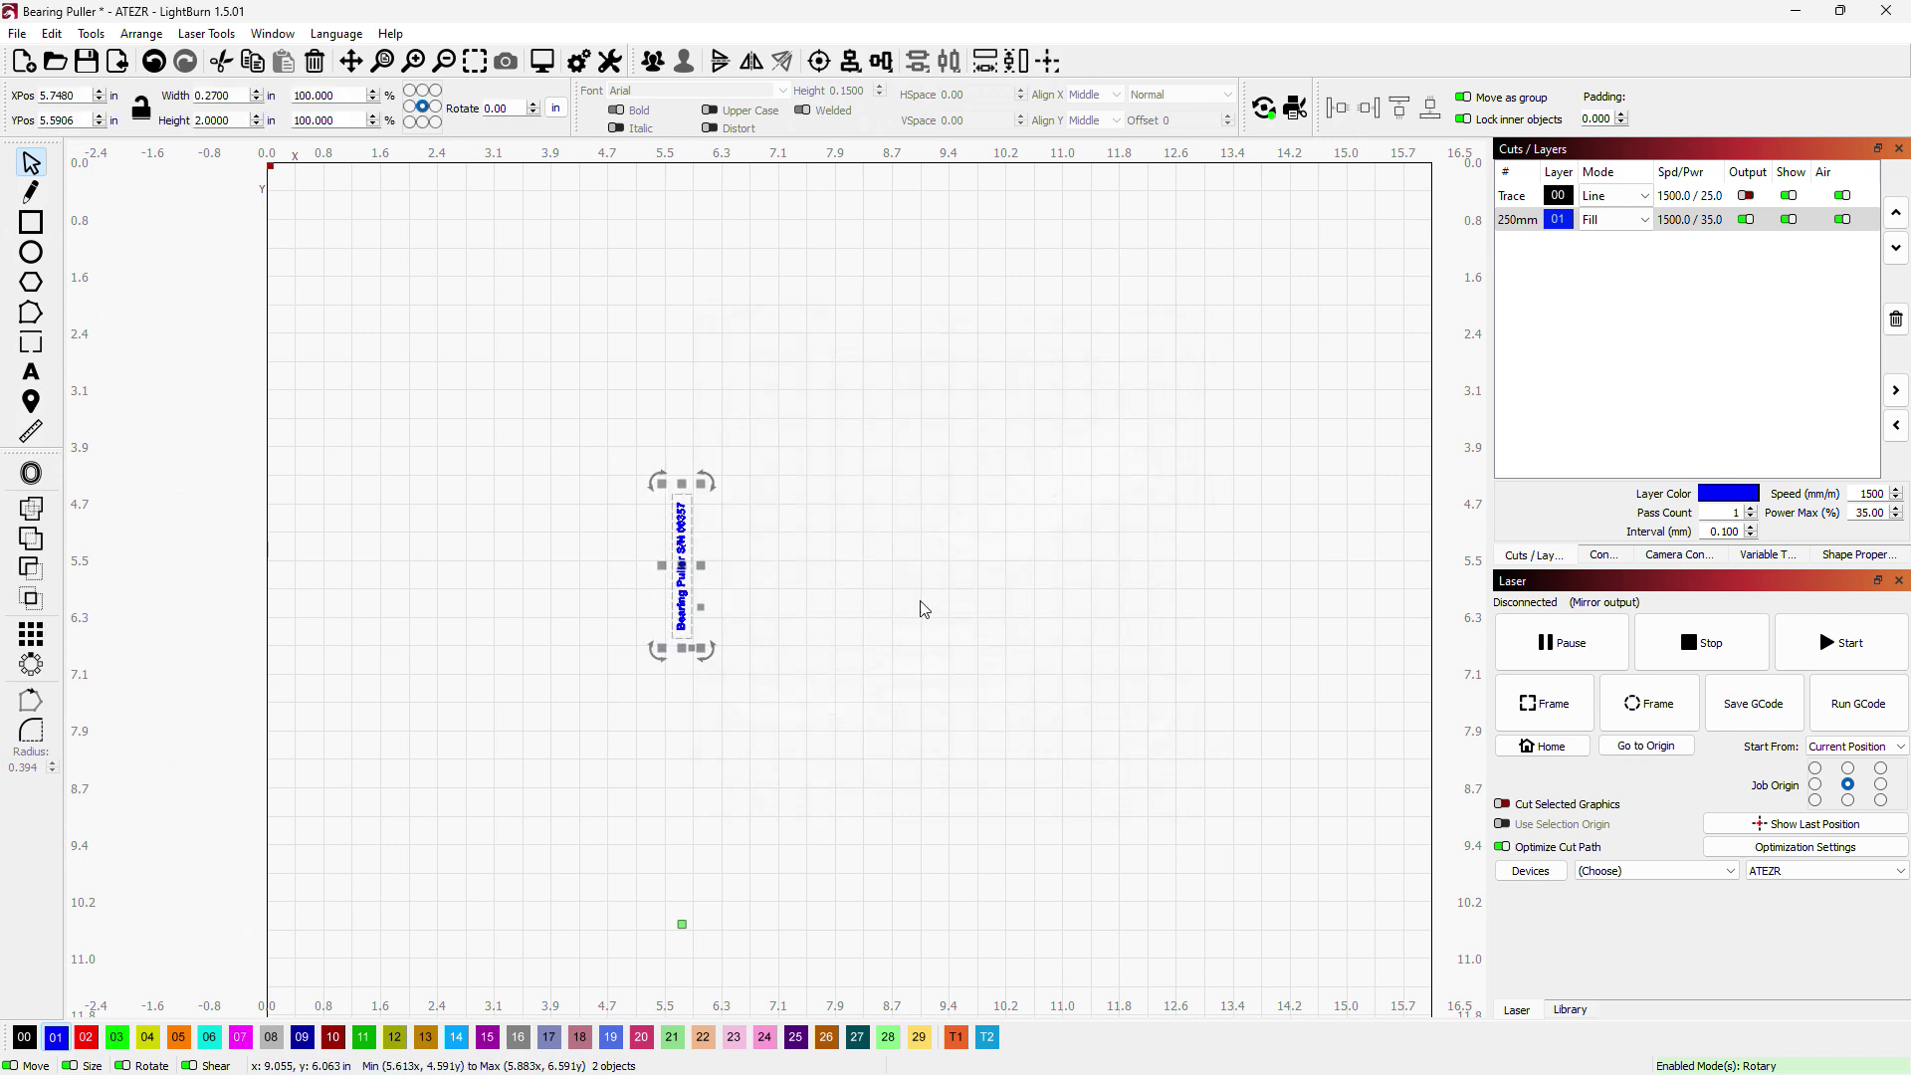
click(1031, 481)
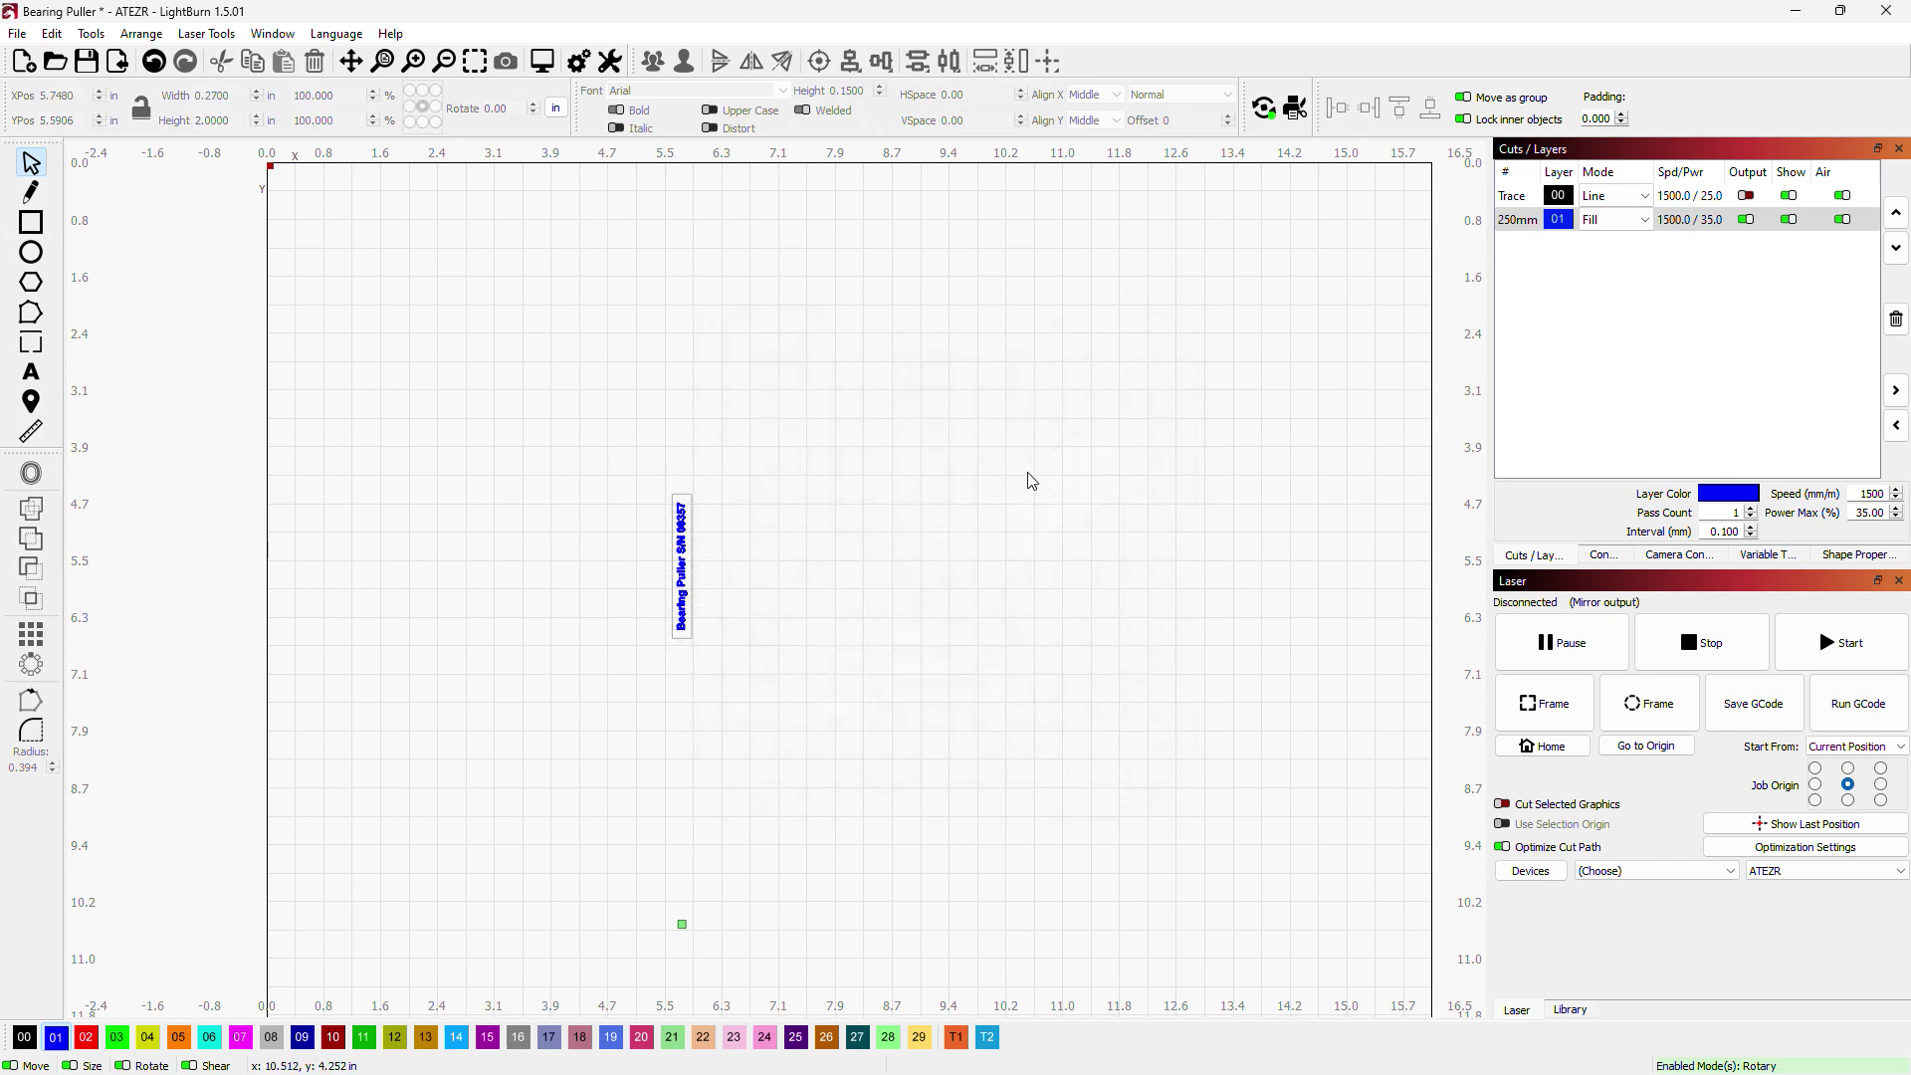
double_click(1679, 228)
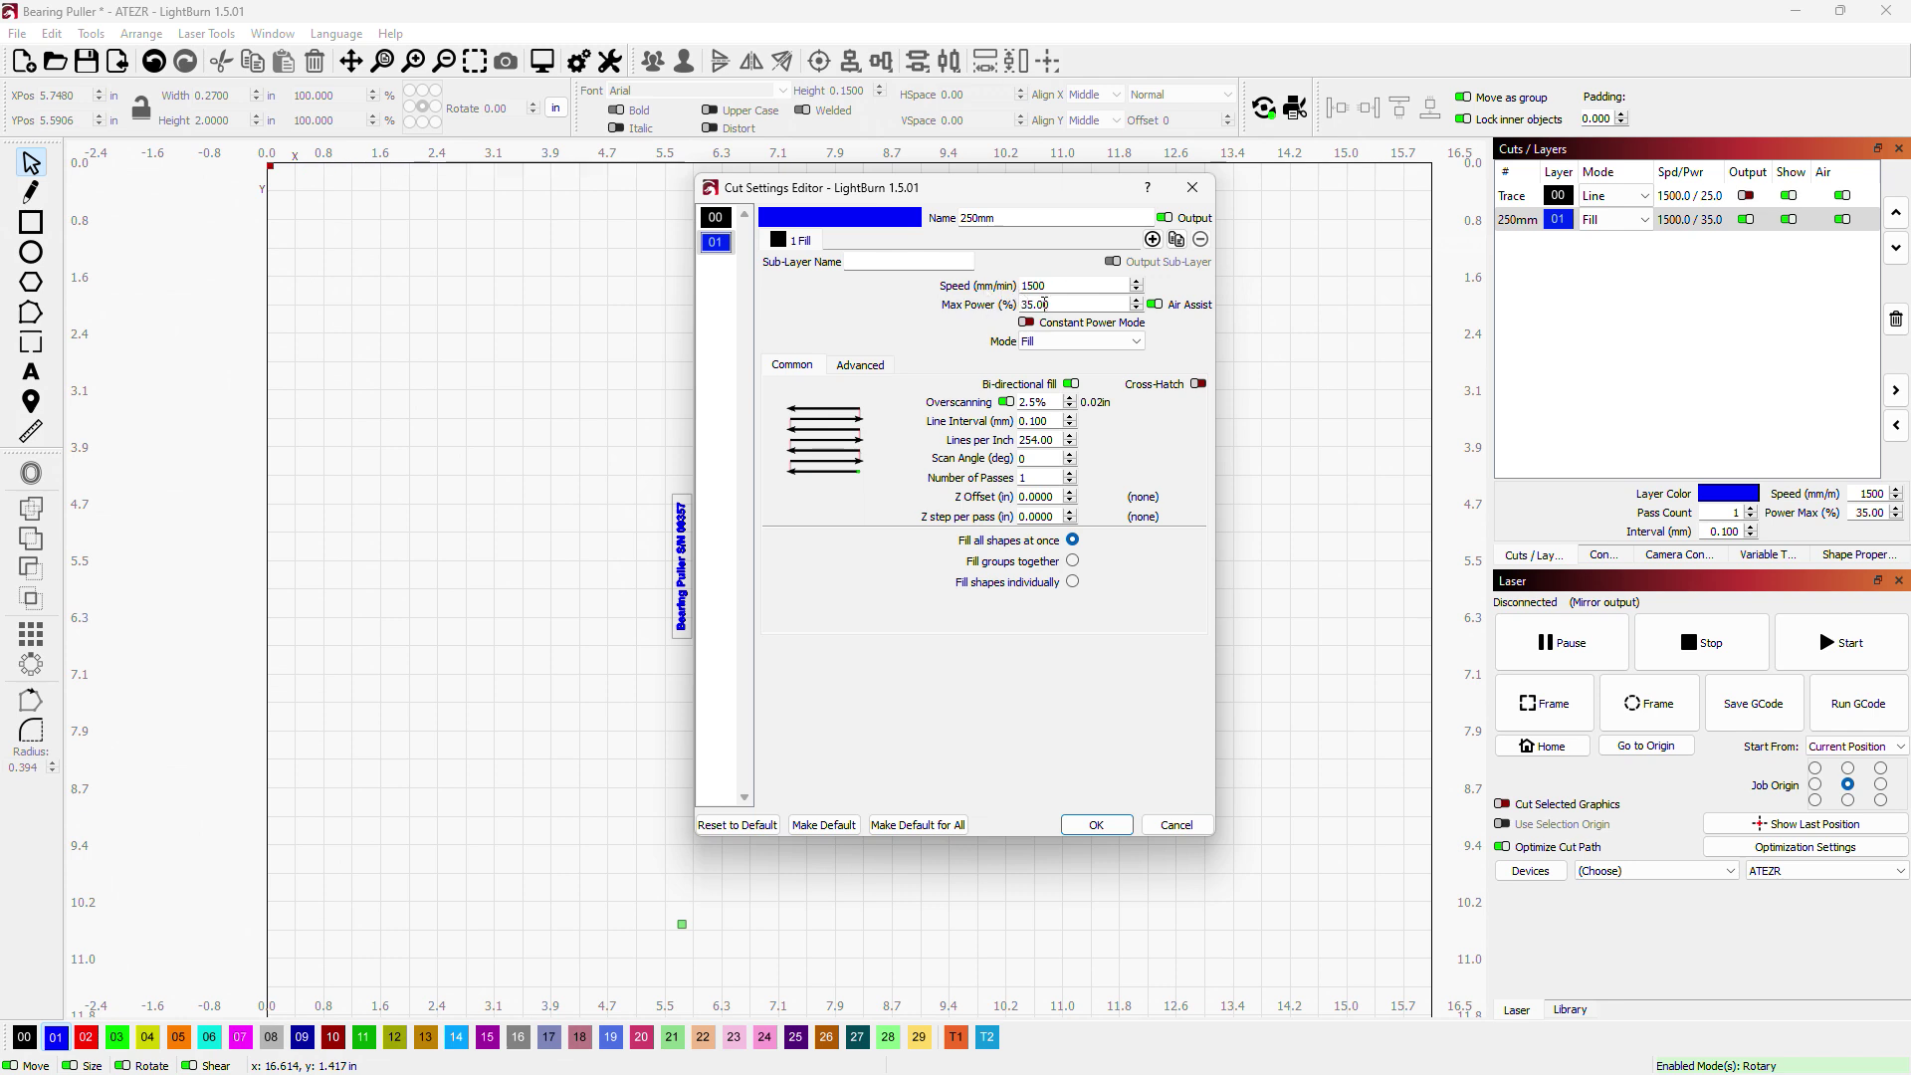
click(1098, 826)
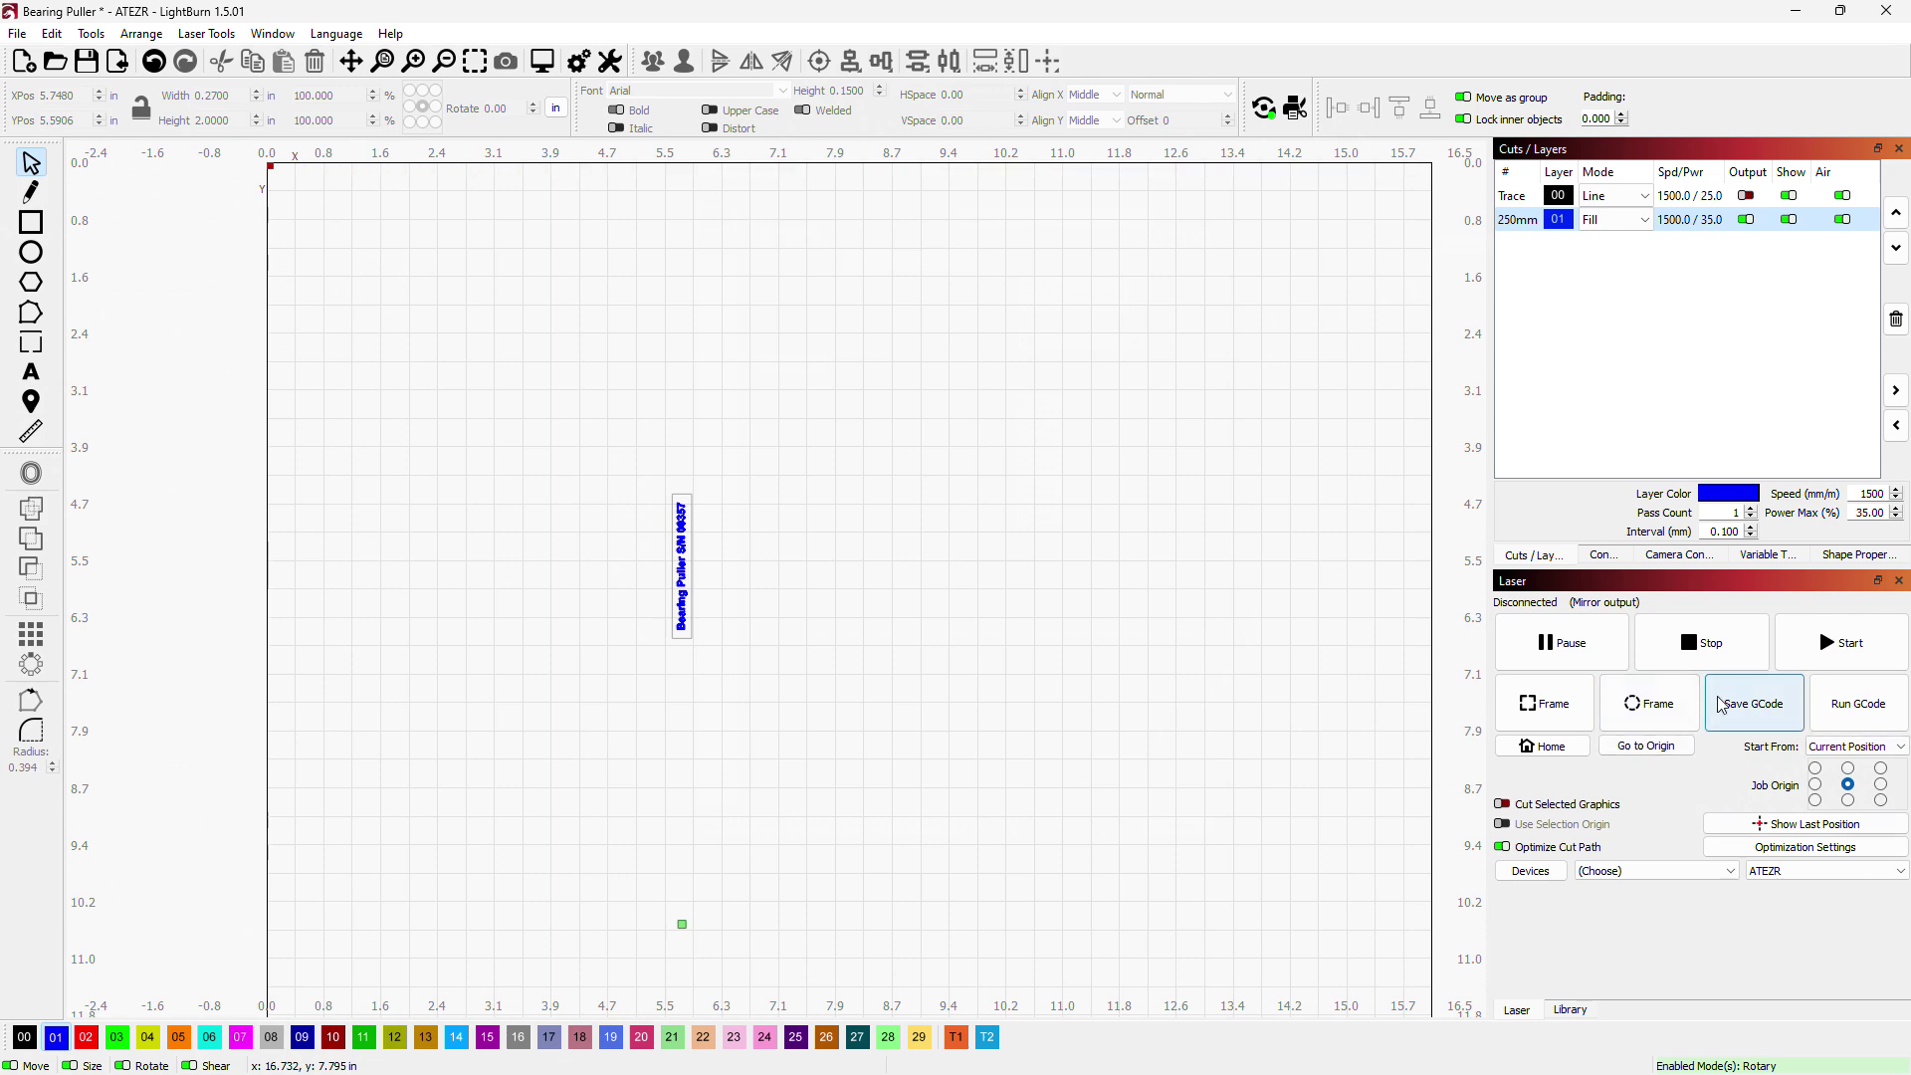
Step: Save the job through File > Save GCode as 'Bearing Puller test.gc'
click(1772, 709)
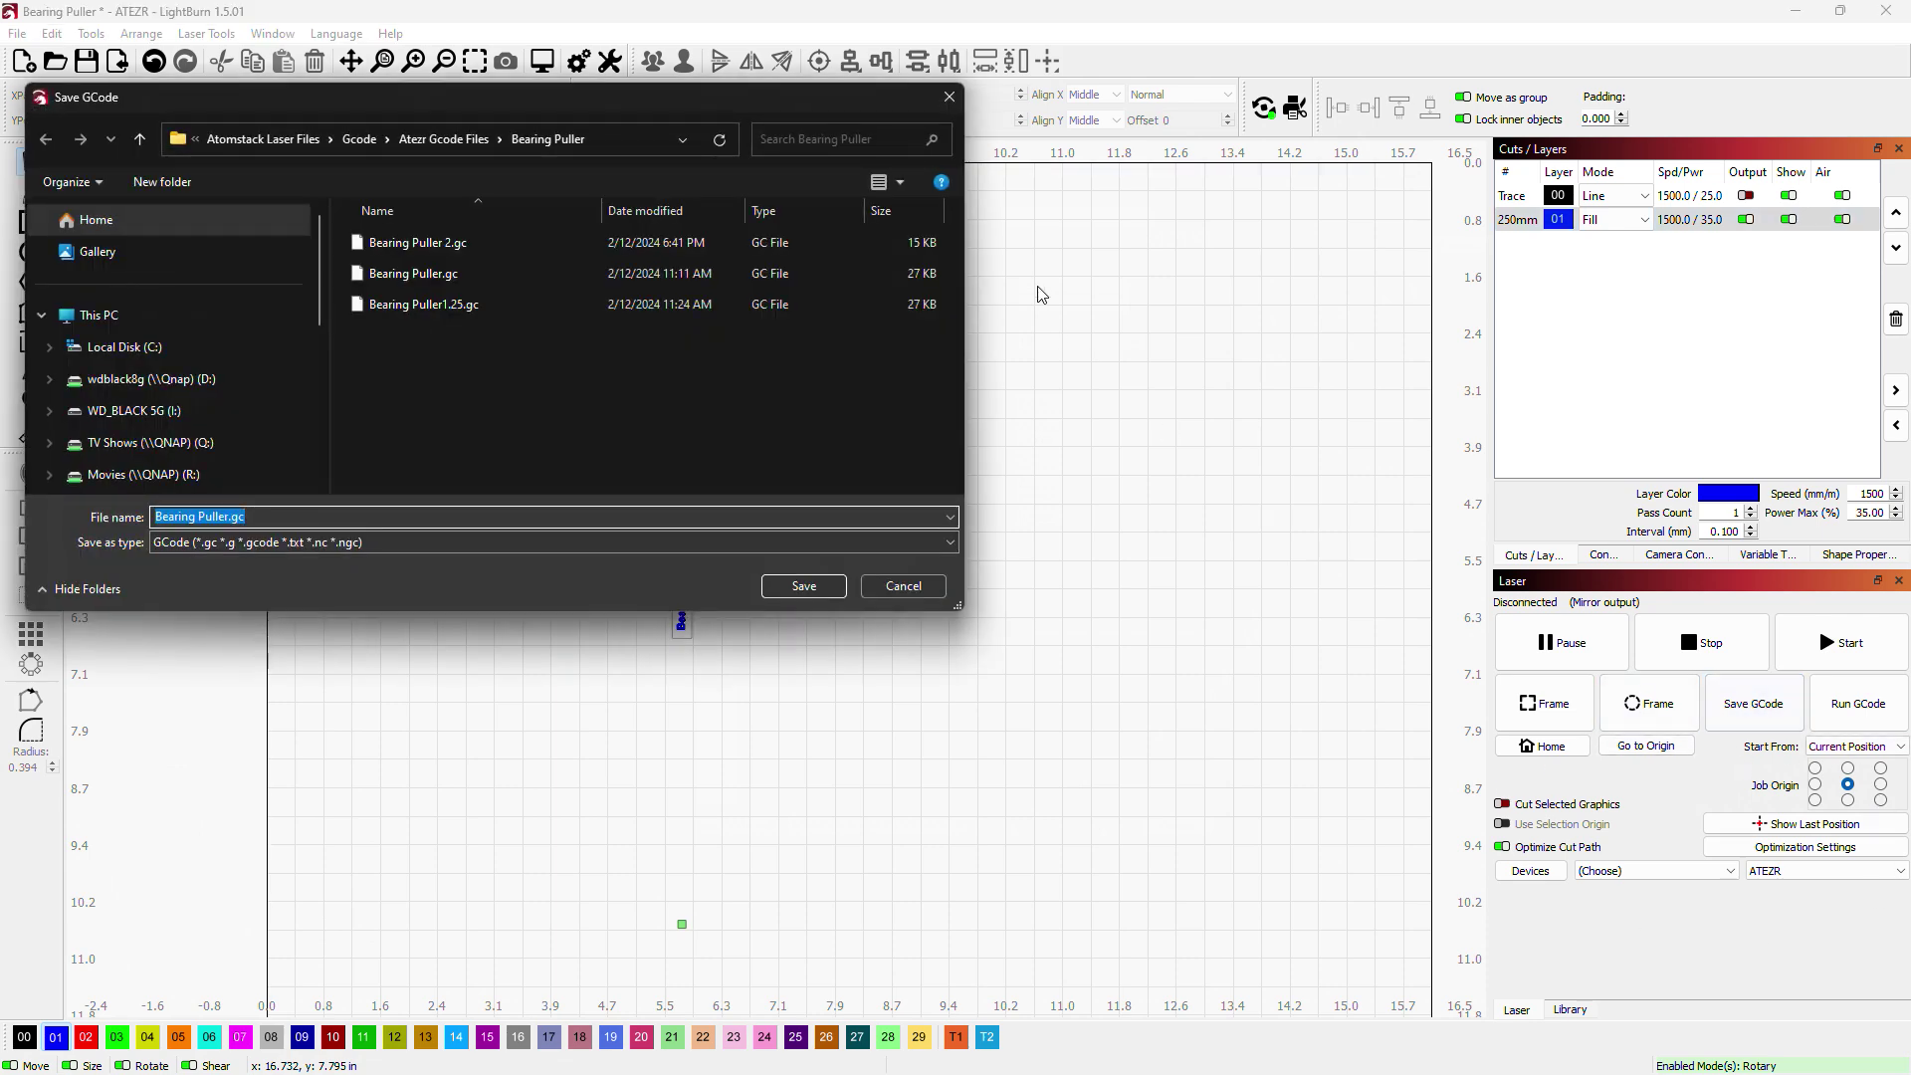
click(948, 99)
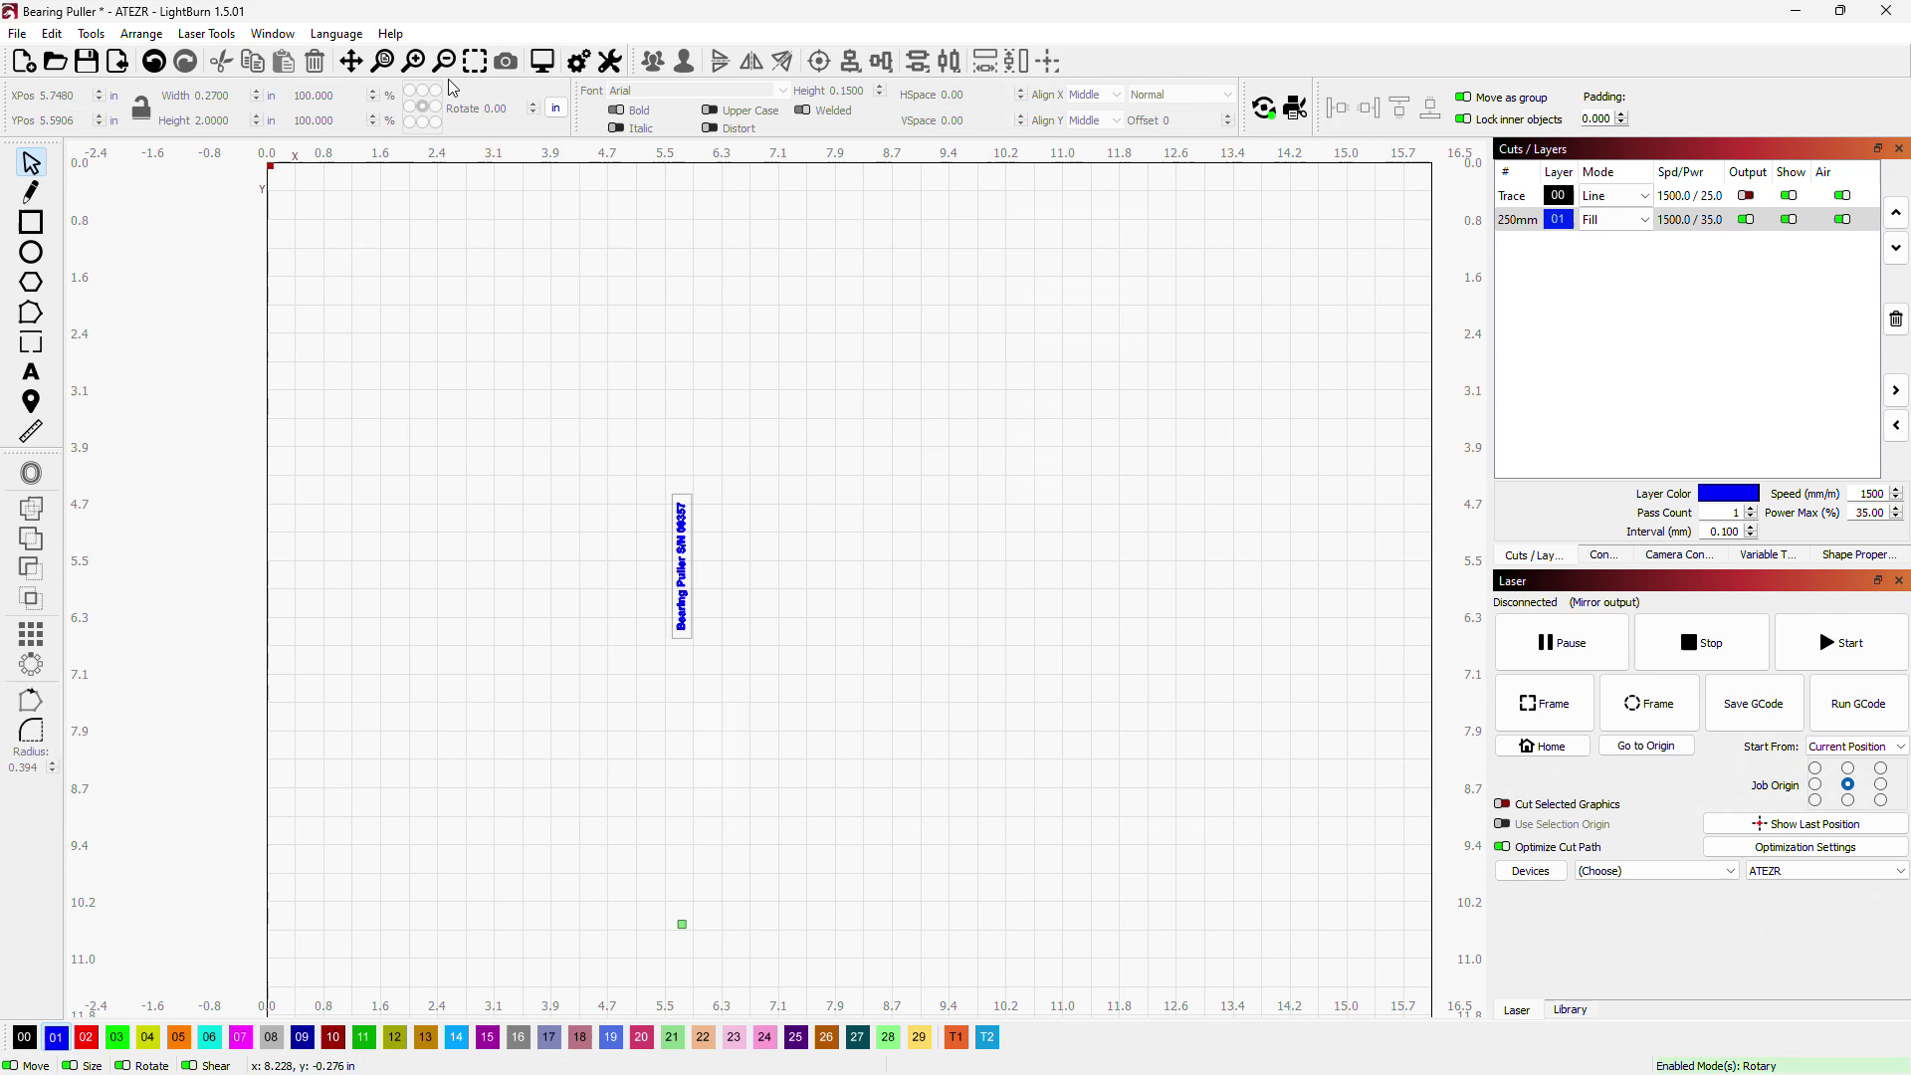
click(19, 34)
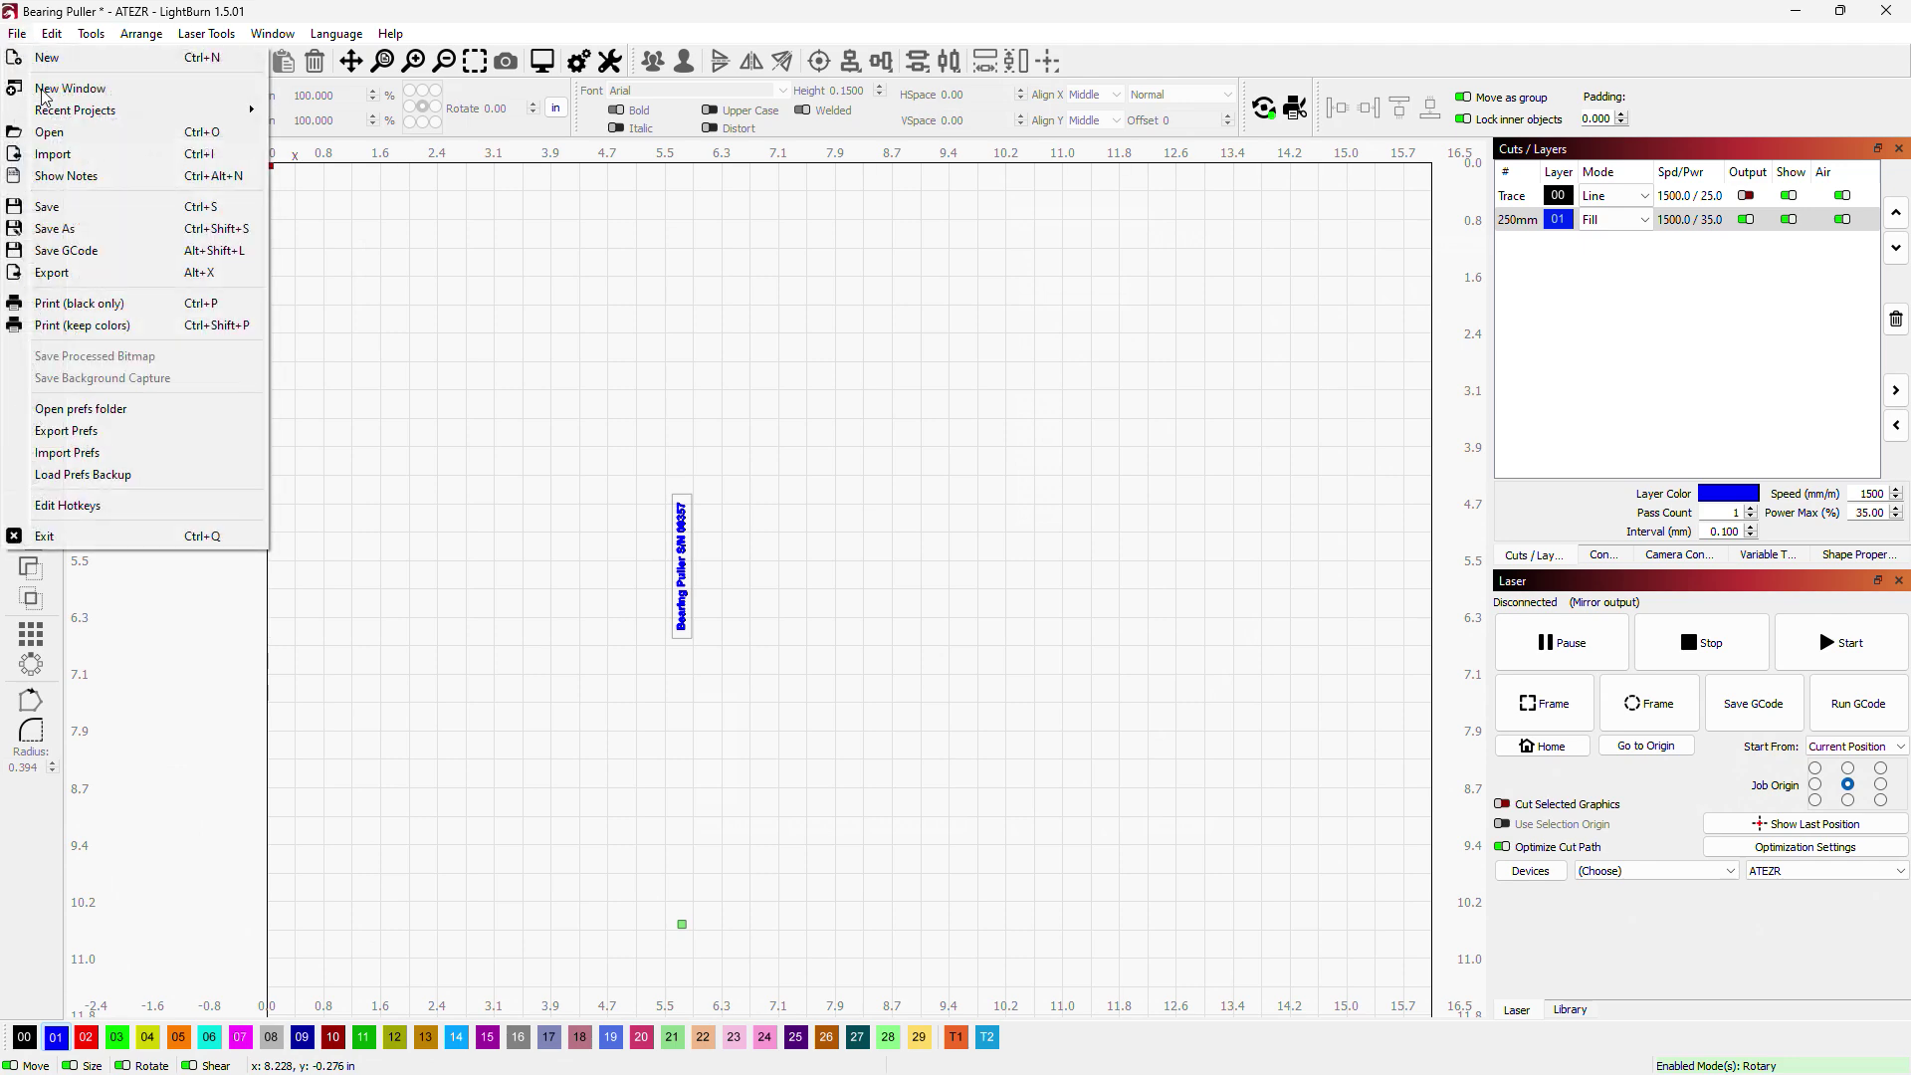
click(116, 257)
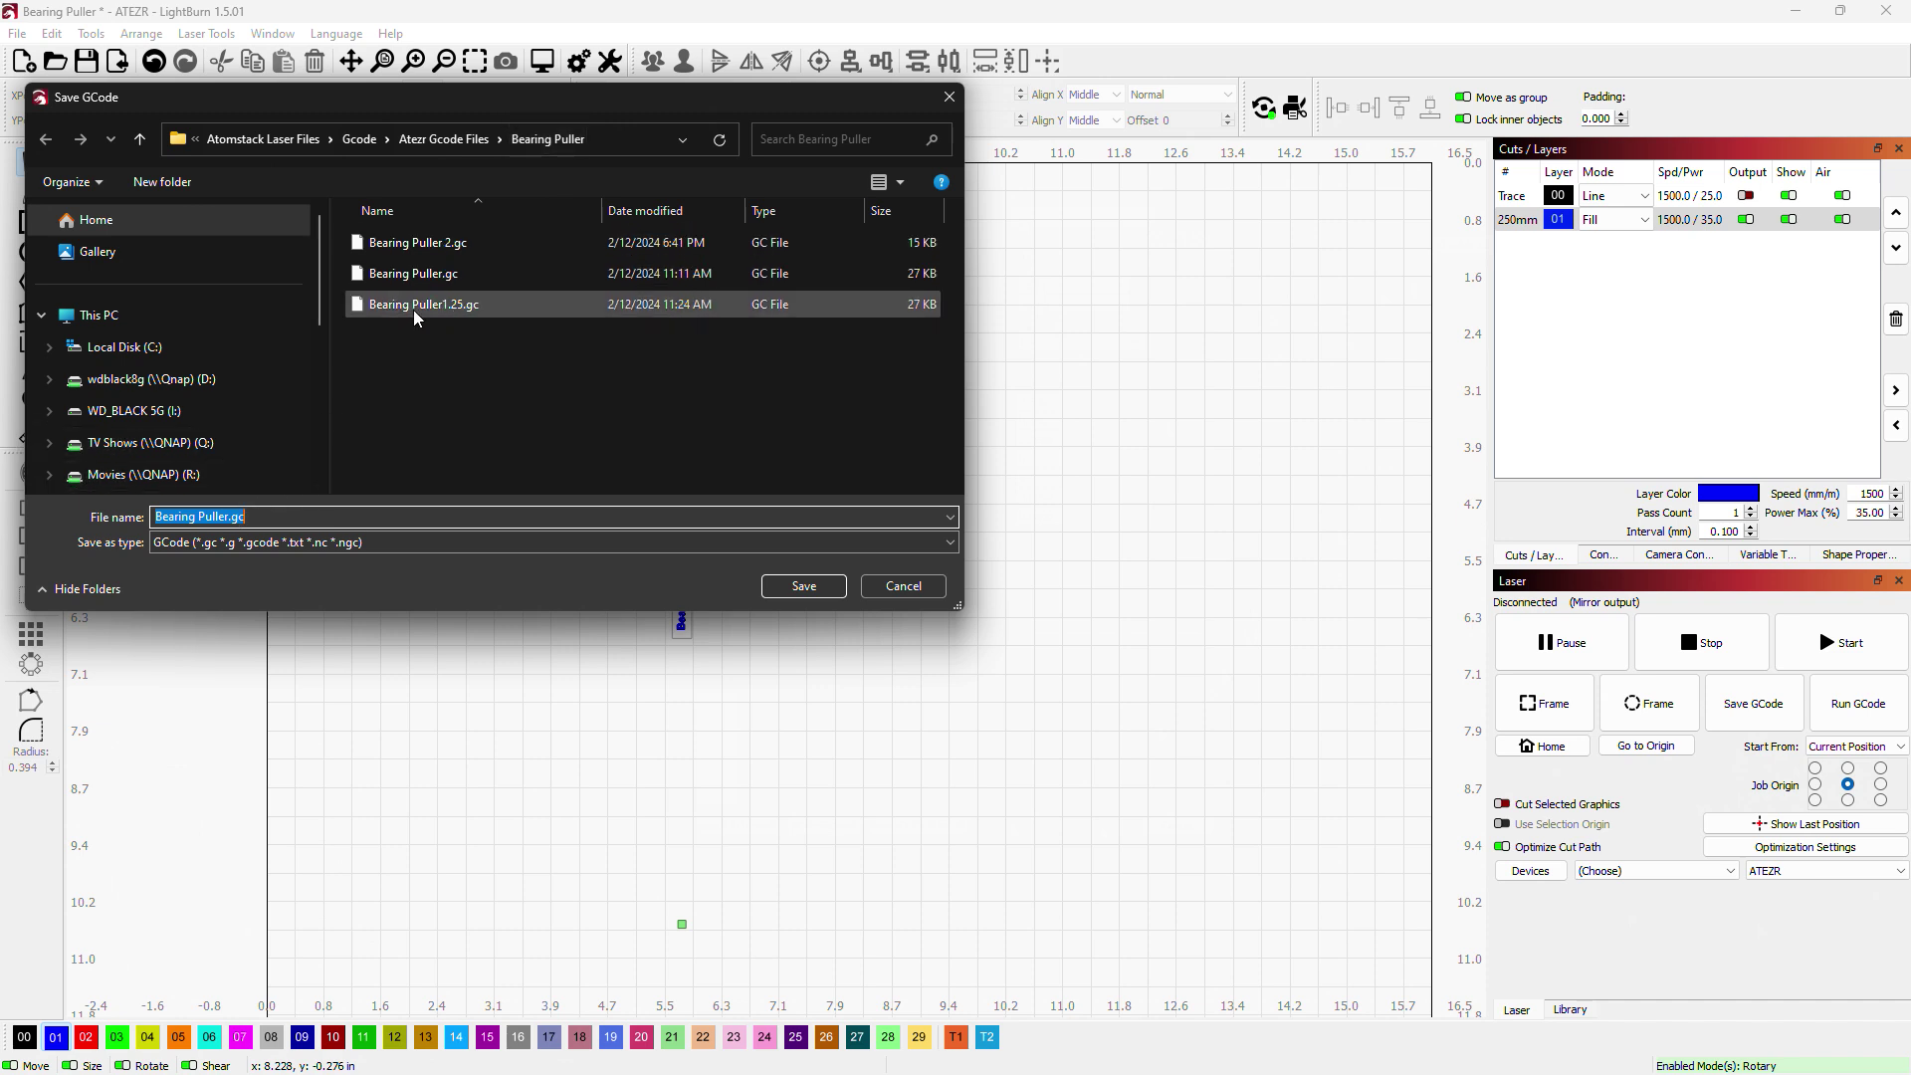
click(239, 517)
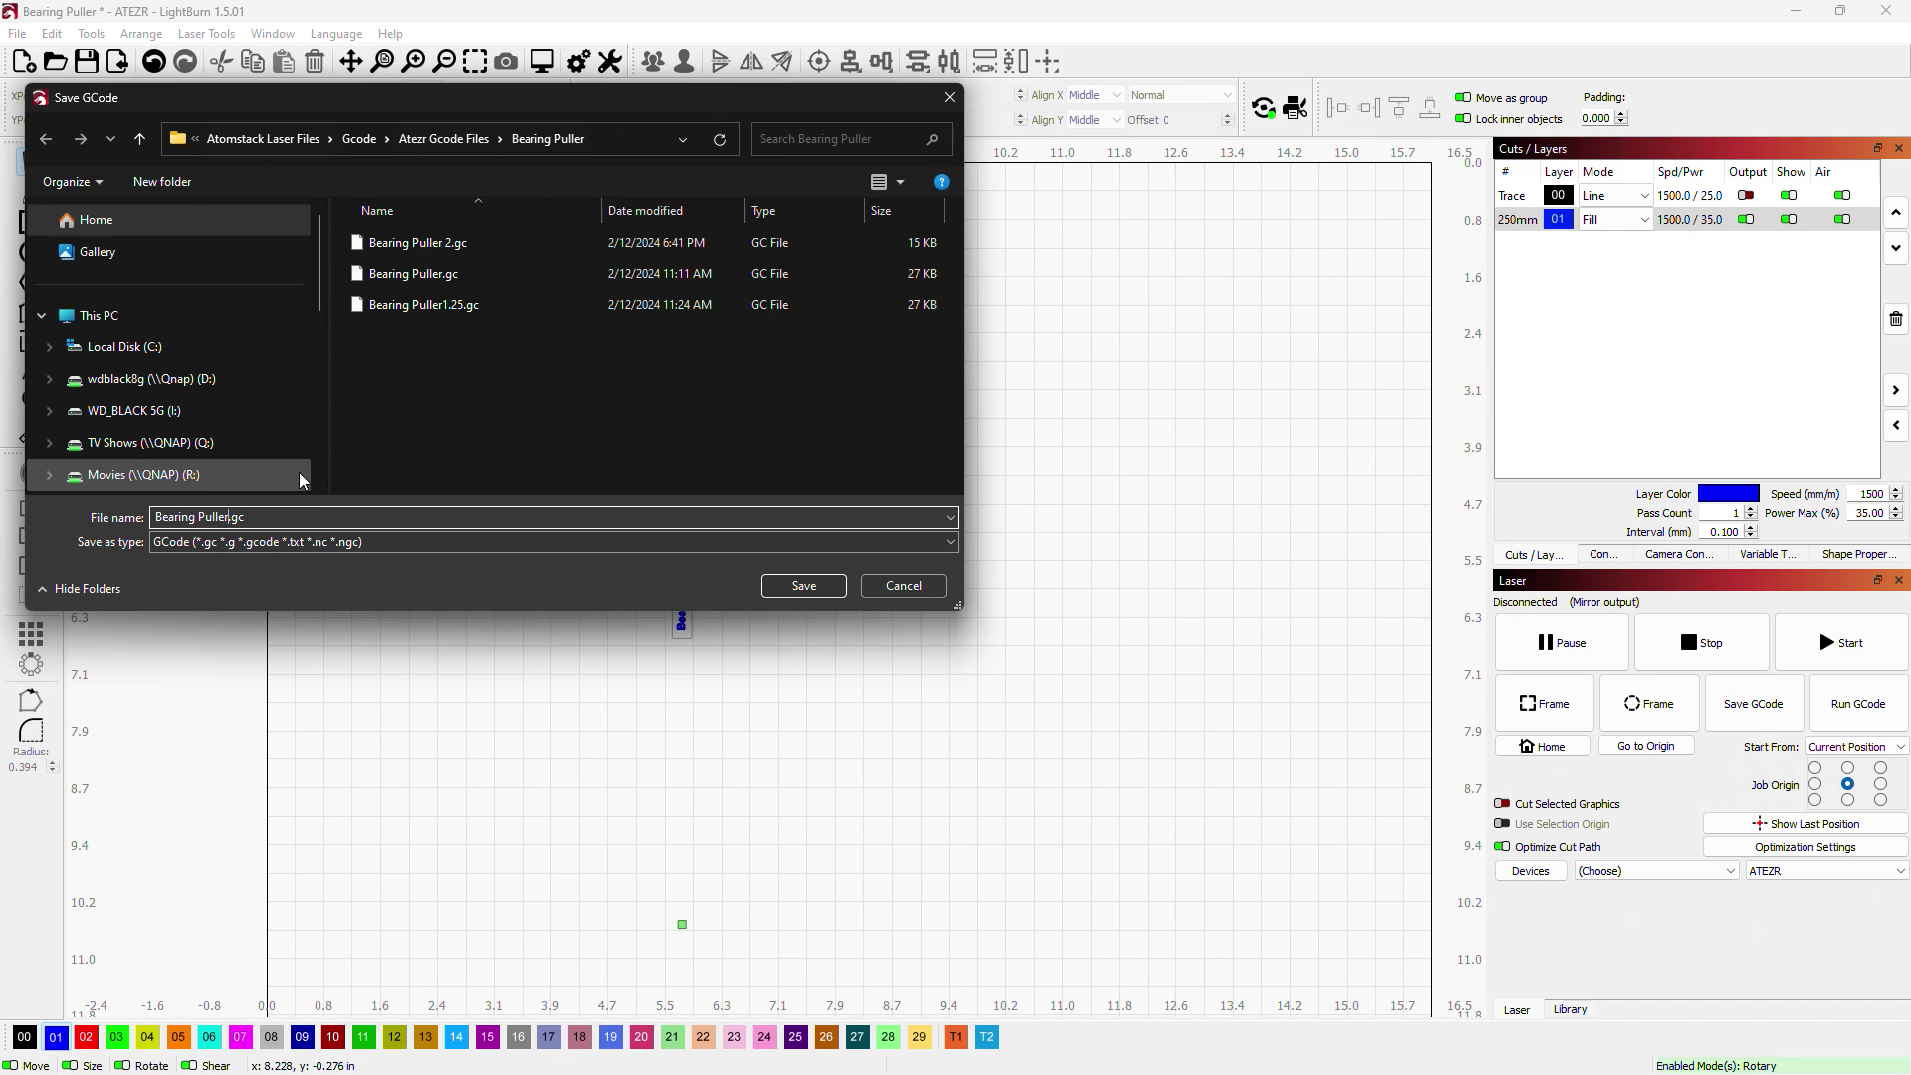
text(test)
click(801, 586)
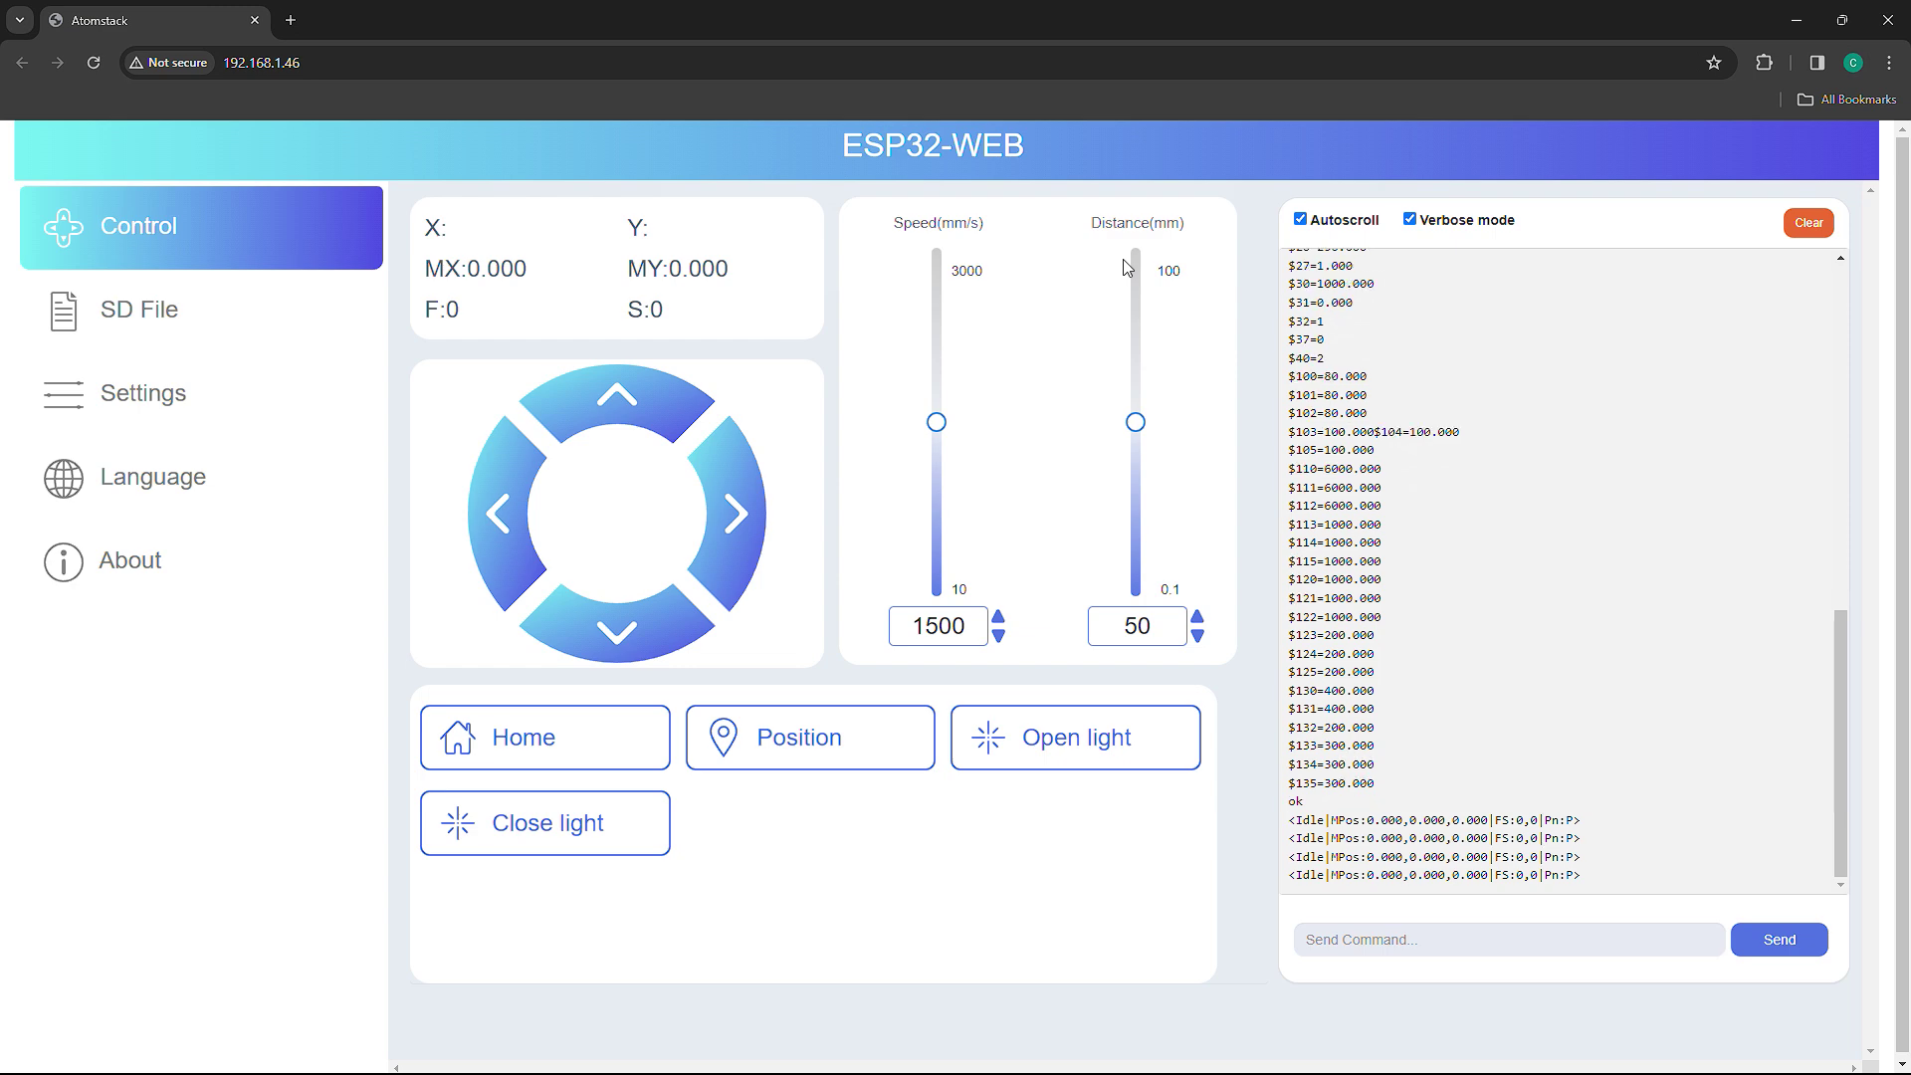
Step: Open the SD File page to list the G-code files on the laser's card
click(189, 327)
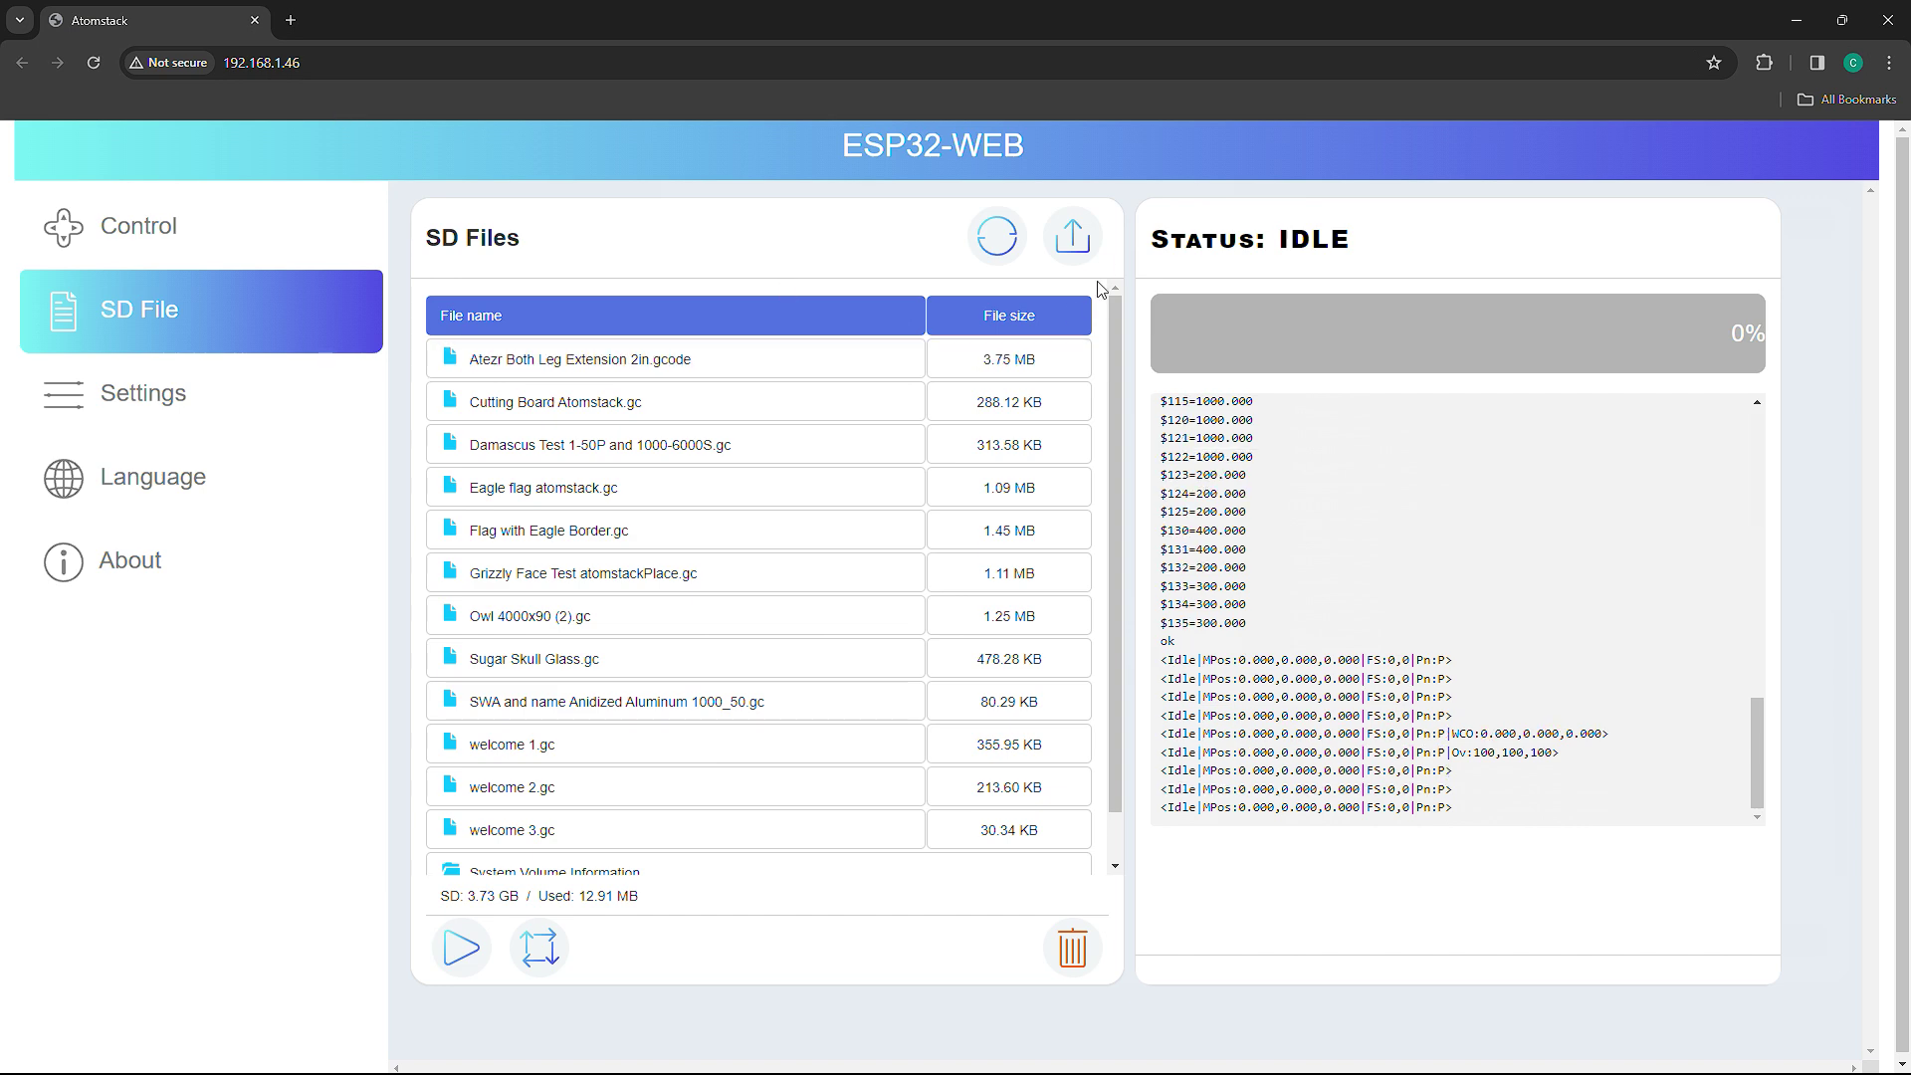
Step: Upload 'Bearing Puller test.gc' from the Bearing Puller folder to the SD card
click(1080, 242)
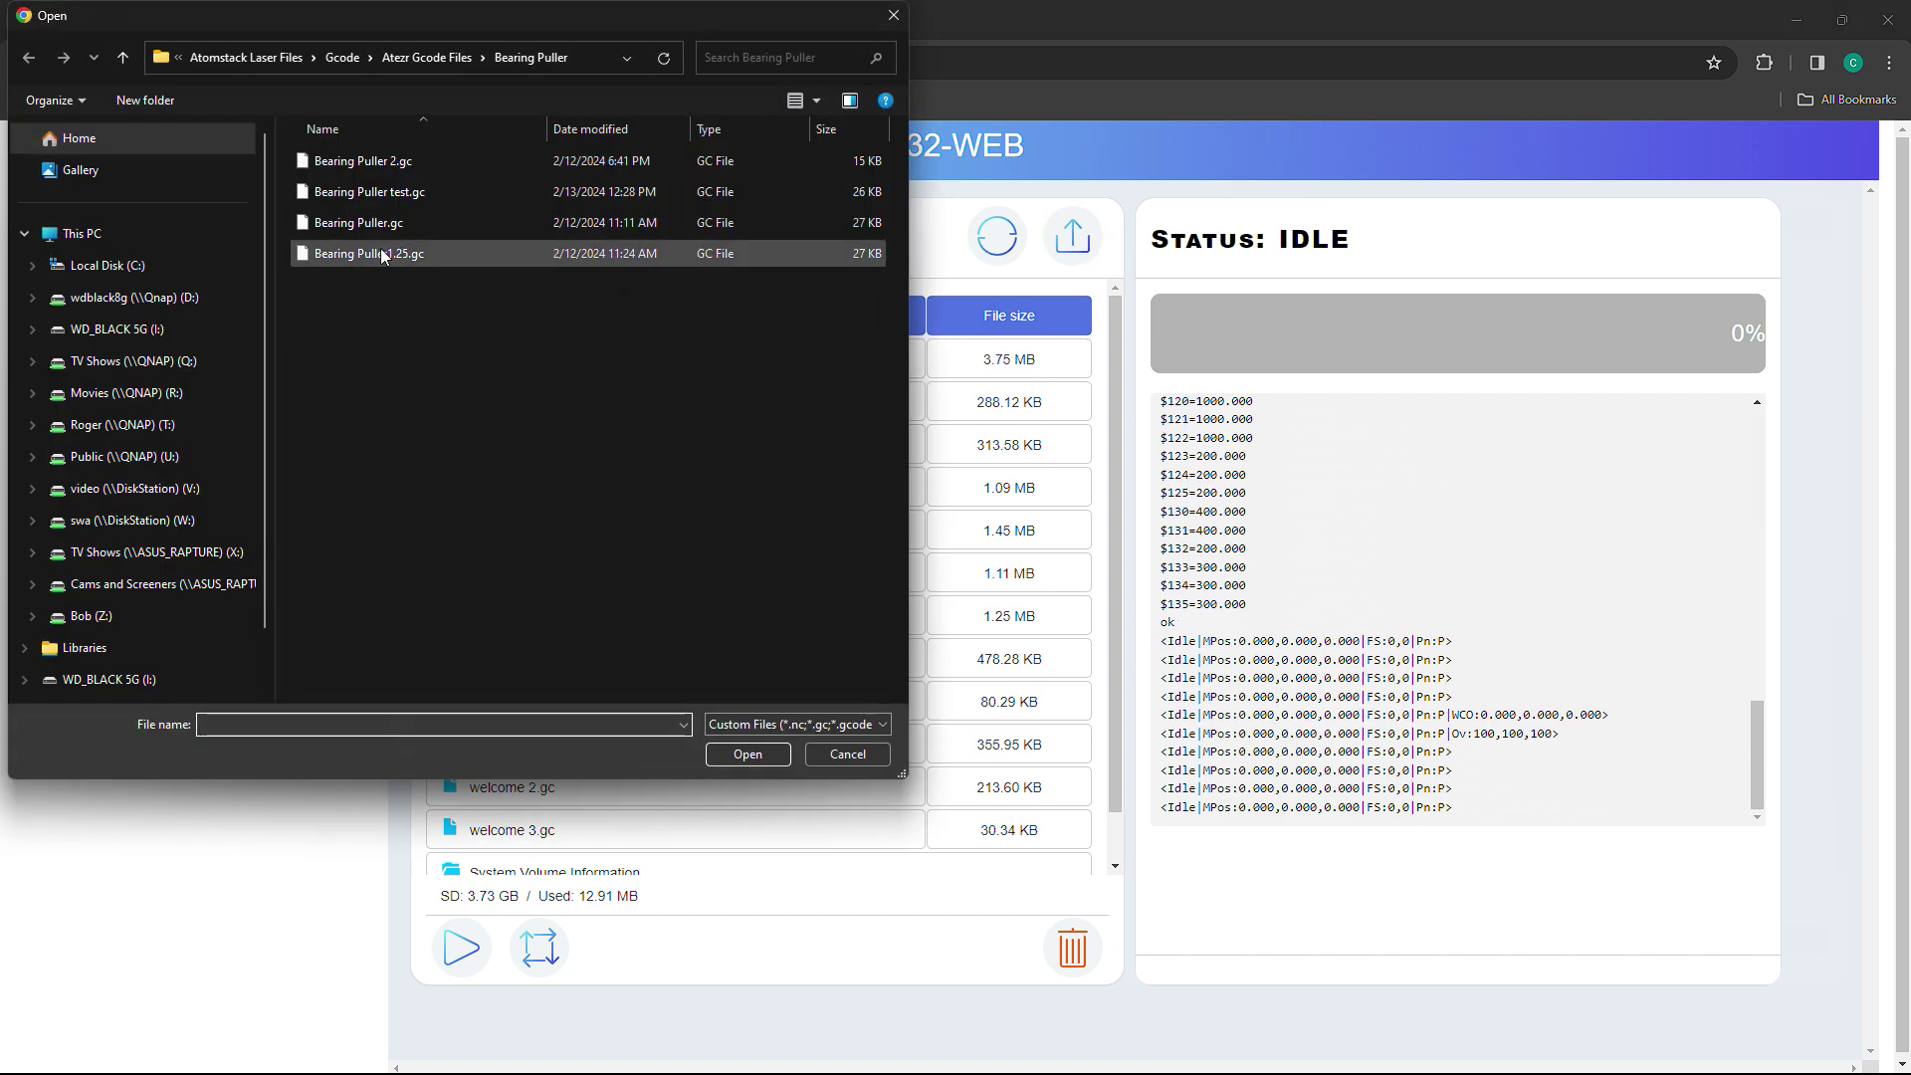
double_click(408, 196)
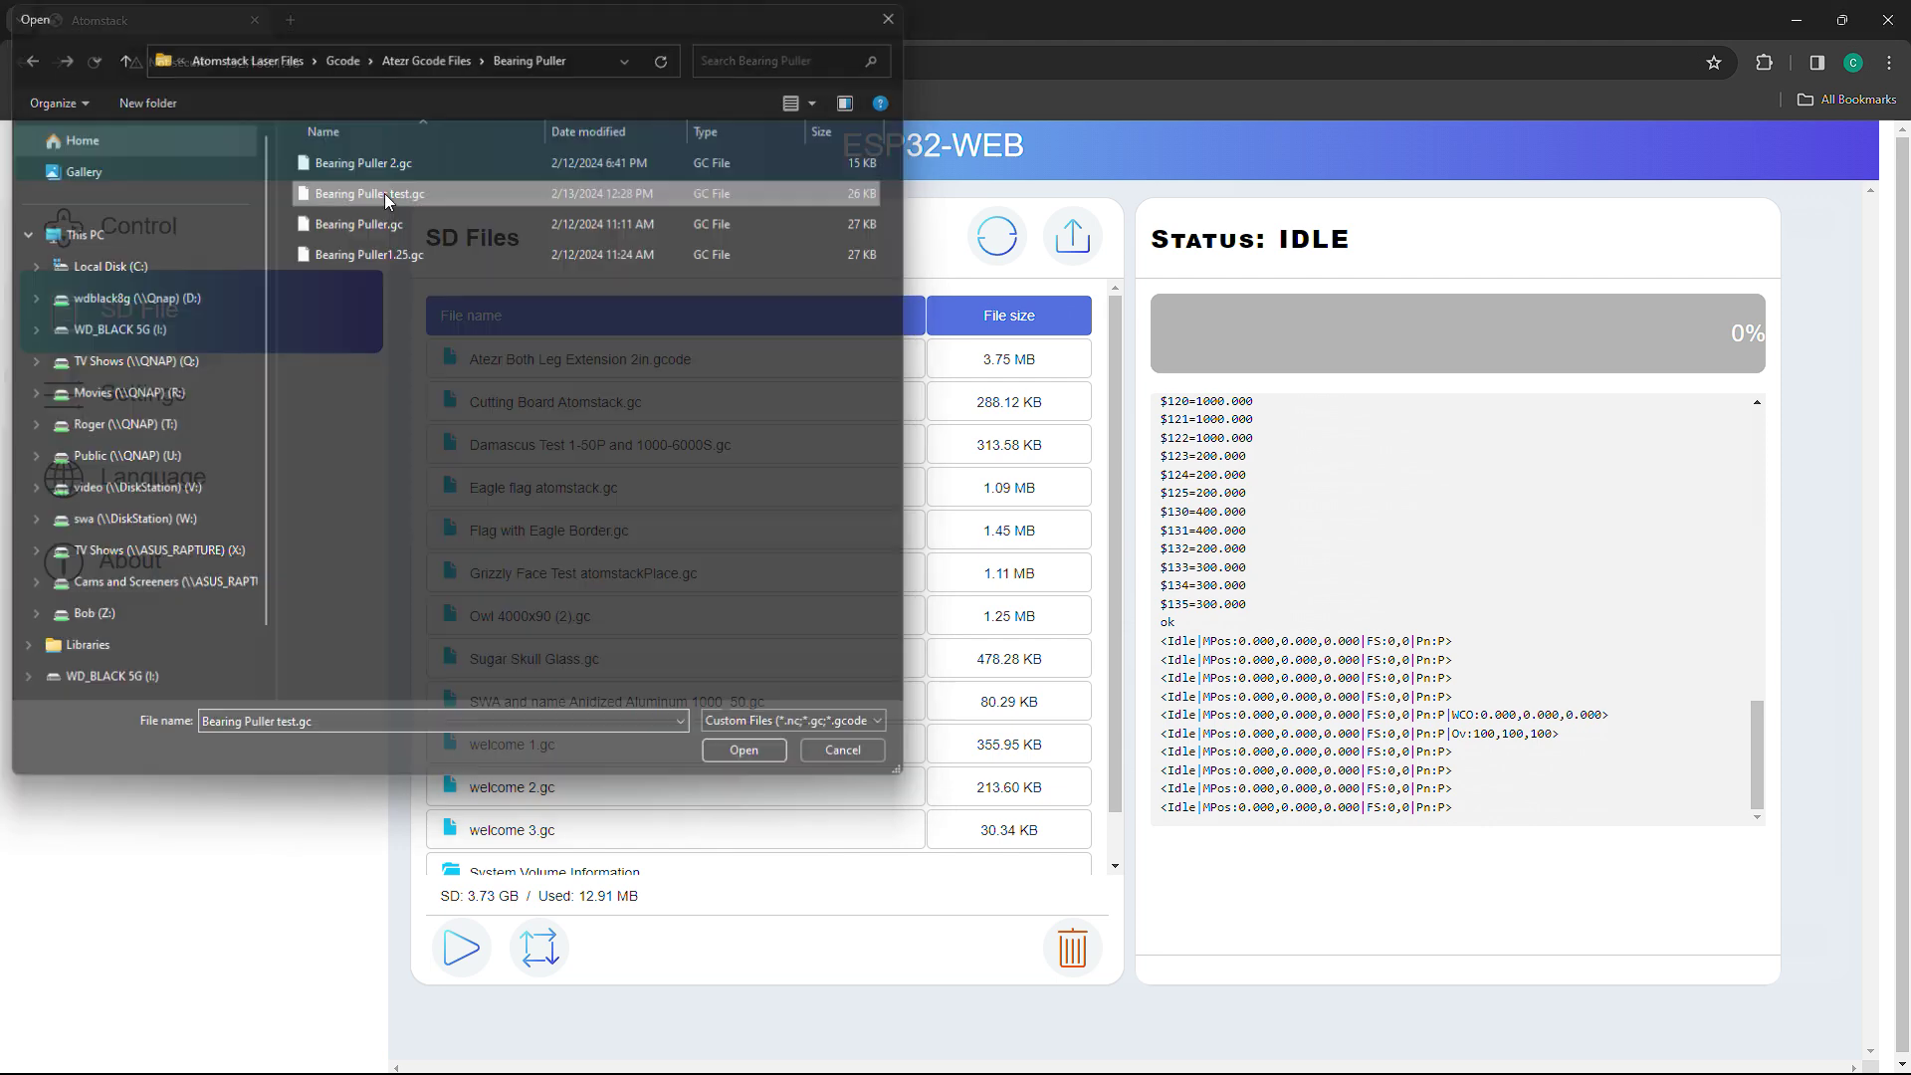